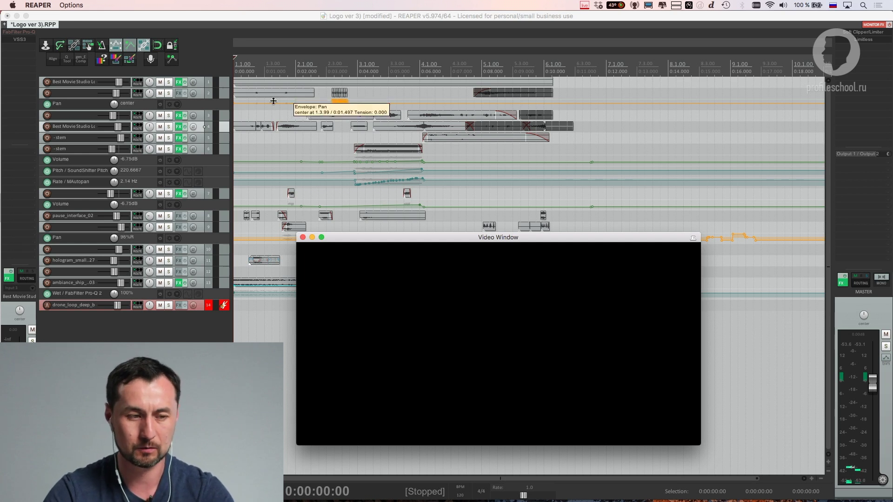
Make the Logo1.mov track taller, then enlarge the Video Window and move it beside the track list
drag(225, 87, 225, 98)
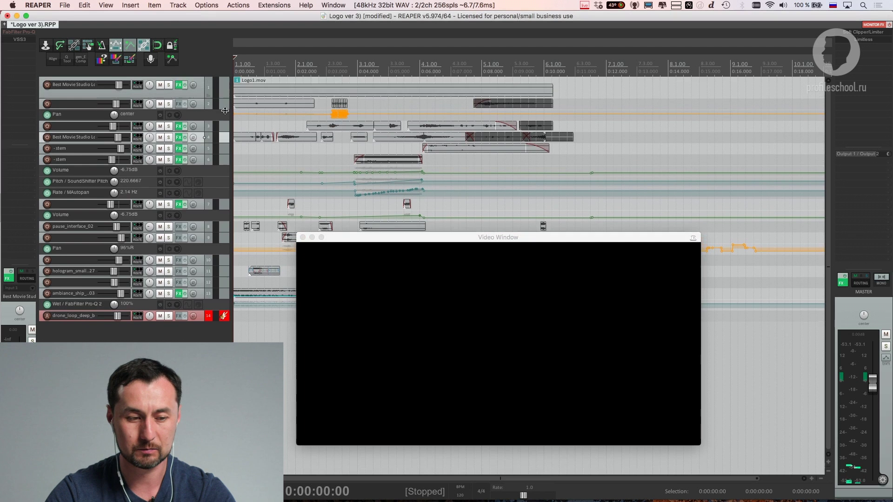
drag(300, 235, 181, 177)
drag(281, 186, 404, 184)
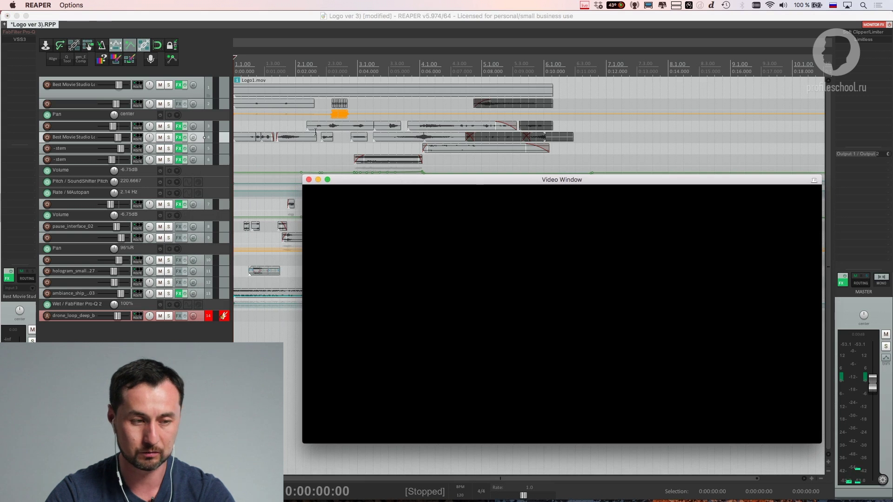
Play the whole project with its video, lower the master volume slightly, and return to the project start
click(201, 91)
key(space)
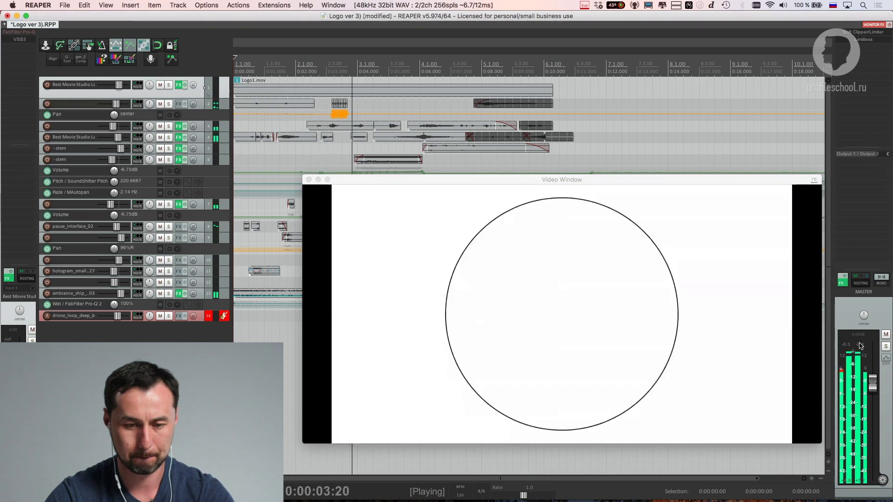
drag(873, 382, 873, 388)
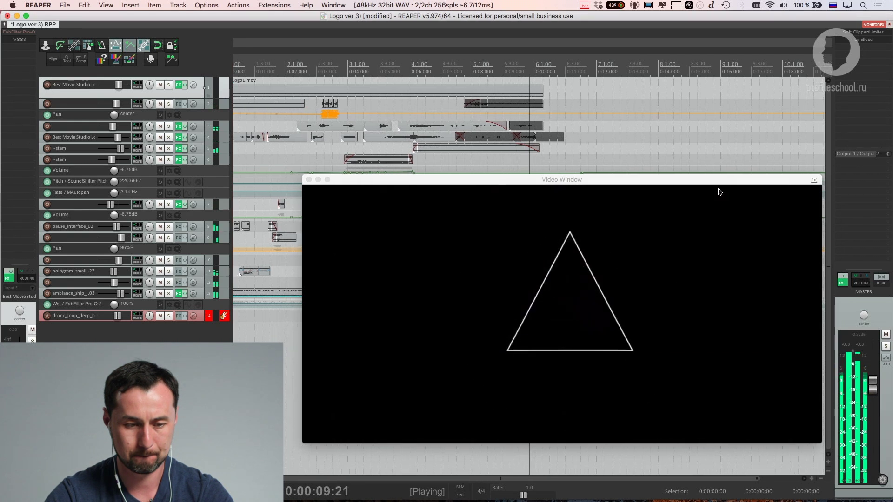
key(space)
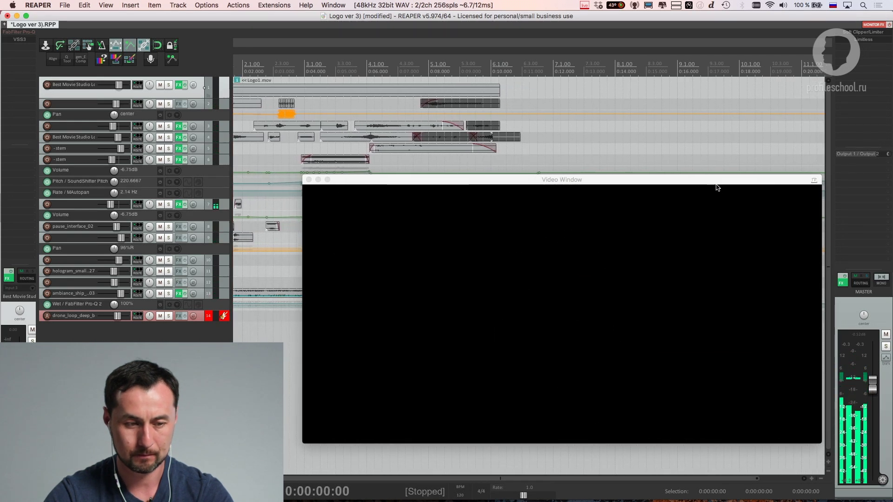
key(w)
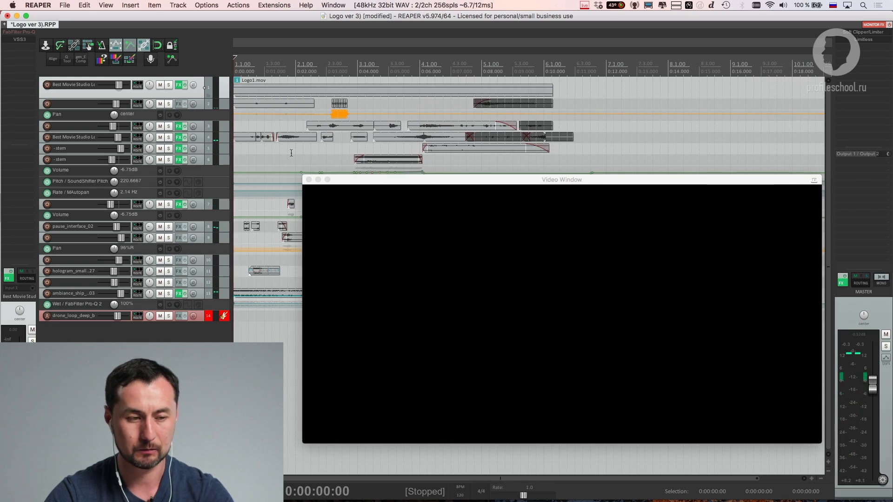
Close the Video Window and make the two audio tracks below the Logo1.mov track taller
drag(224, 108, 224, 151)
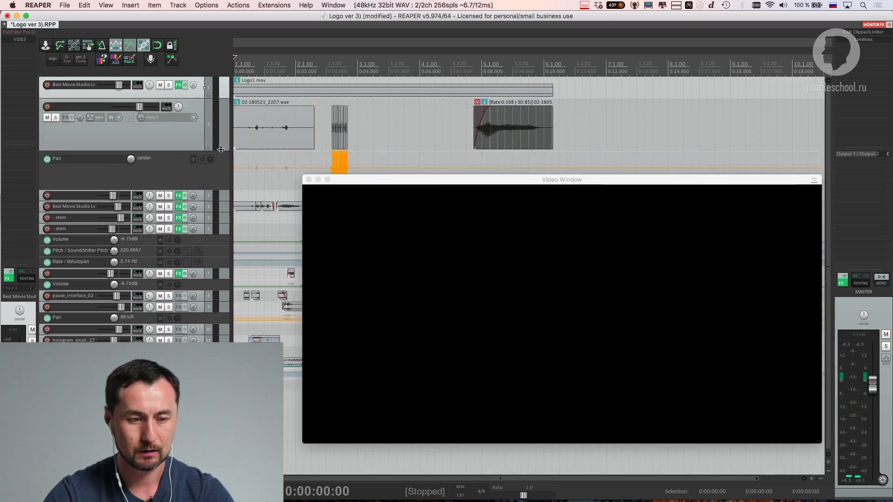
click(308, 179)
click(225, 200)
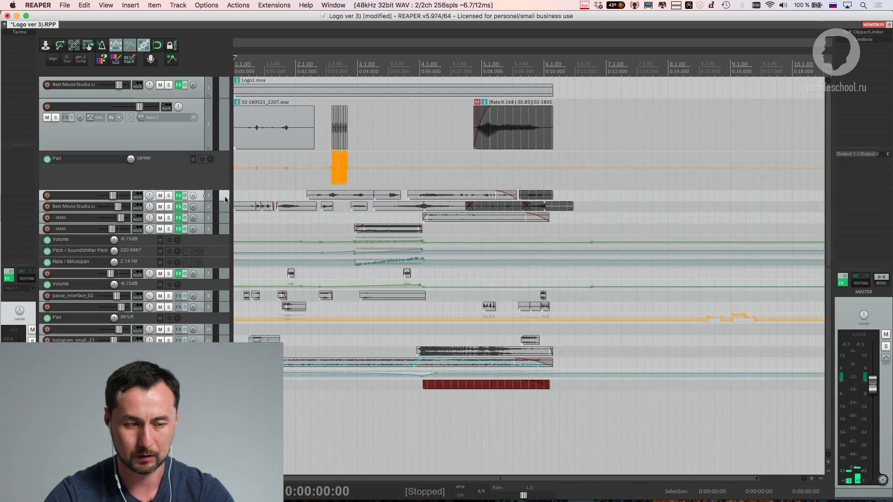
drag(225, 200, 216, 252)
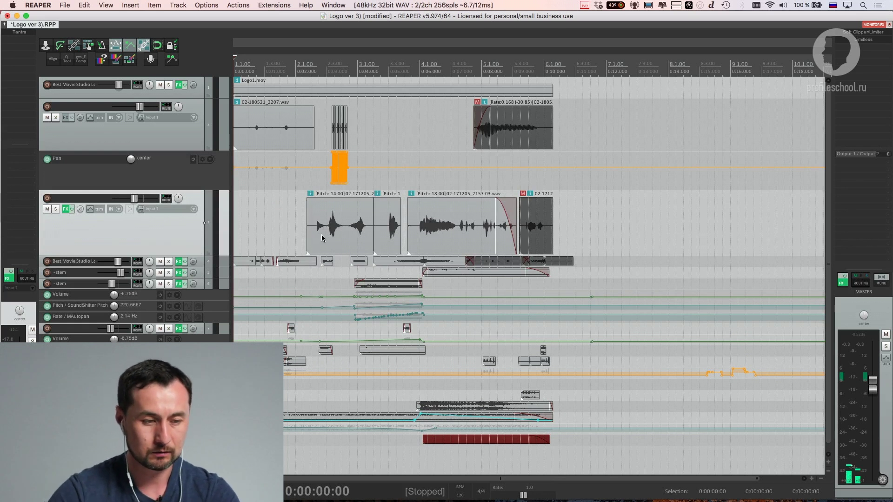
click(204, 94)
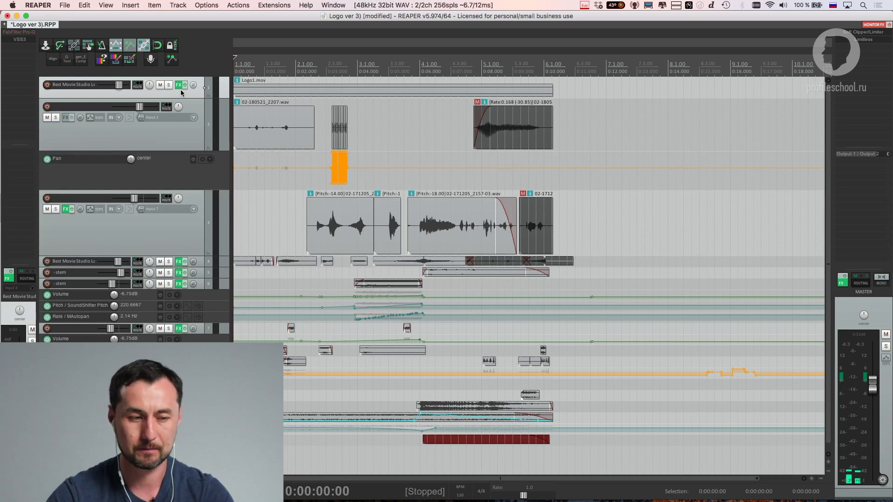
key(super+alt+v)
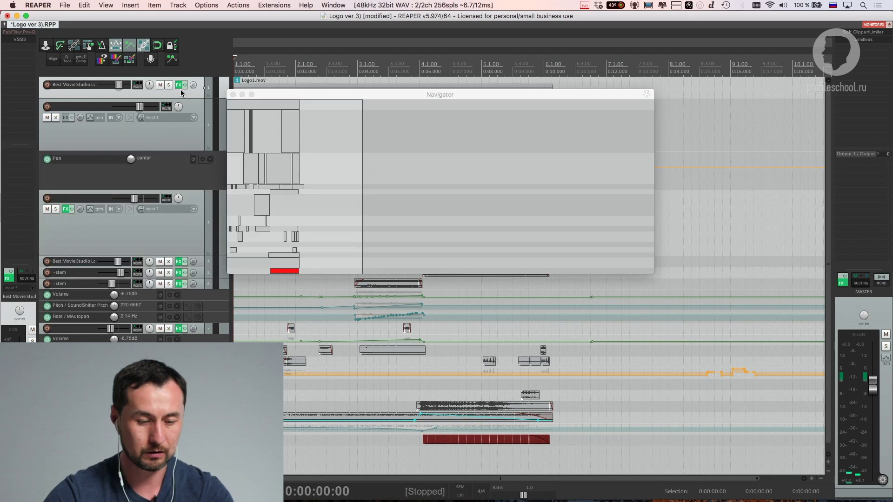
key(super+alt+r)
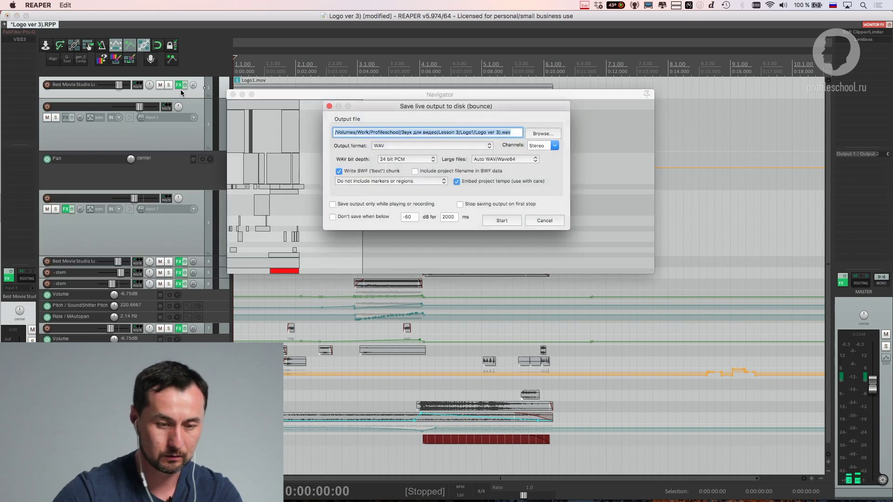
click(559, 219)
Reopen the Video Window and close the Navigator
key(super+shift+v)
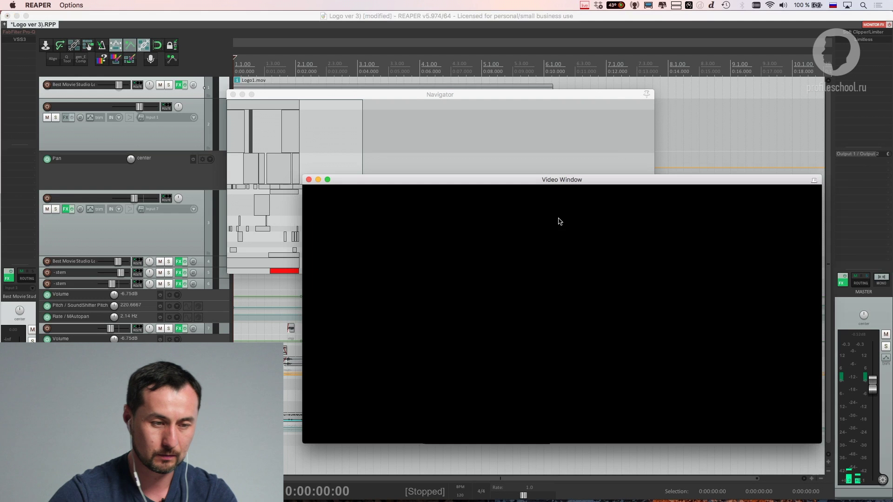
click(233, 95)
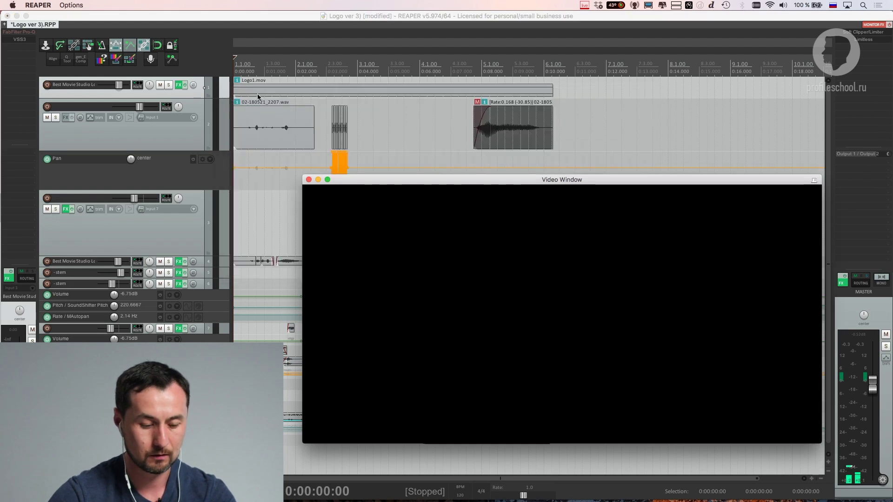
Solo the Logo1.mov track, make it taller, and move the Video Window clear of it
click(169, 85)
key(space)
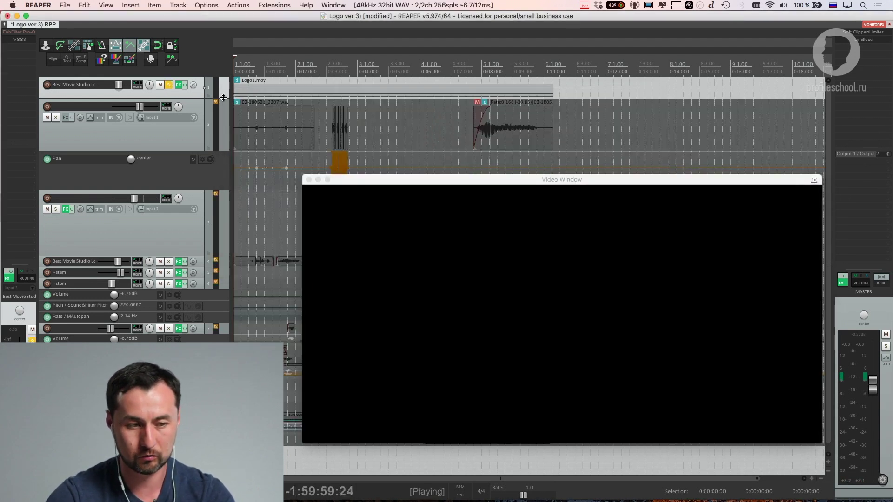
drag(224, 105, 224, 141)
key(space)
drag(394, 180, 338, 171)
Play the soloed video and place a marker at 0:00:01:03, where the cube appears inside the circle
key(space)
scroll(339, 119, up, 3)
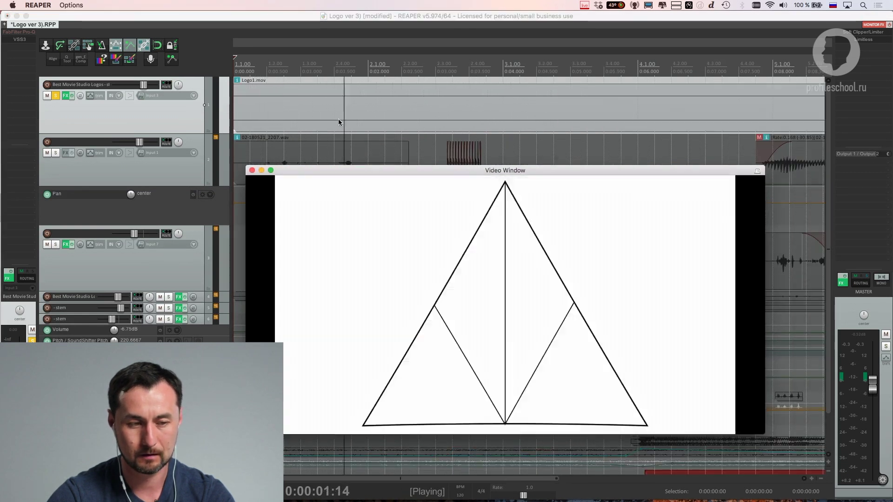
key(space)
click(302, 76)
click(310, 76)
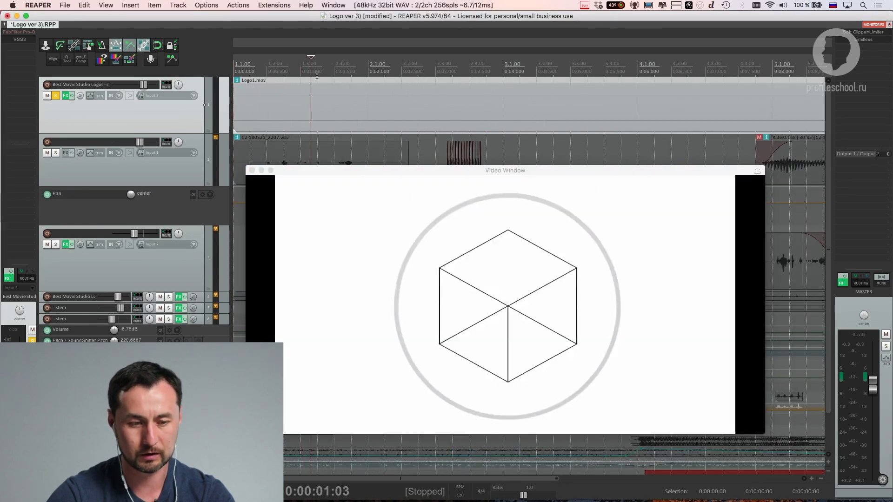
key(m)
Place a second marker at about 0:00:01:16, where the divided triangle fills the video frame
key(space)
key(space)
click(345, 73)
click(352, 72)
click(345, 72)
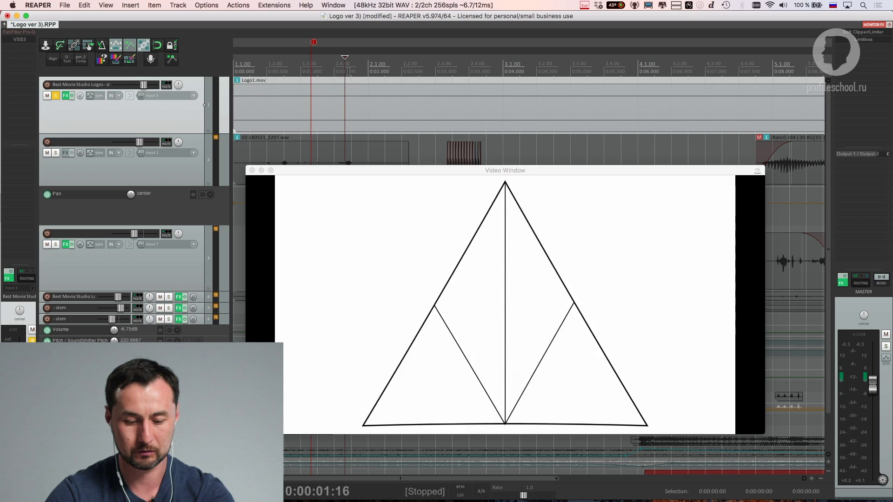
Play on from the second marker and set the edit cursor to 0:00:02:17
key(space)
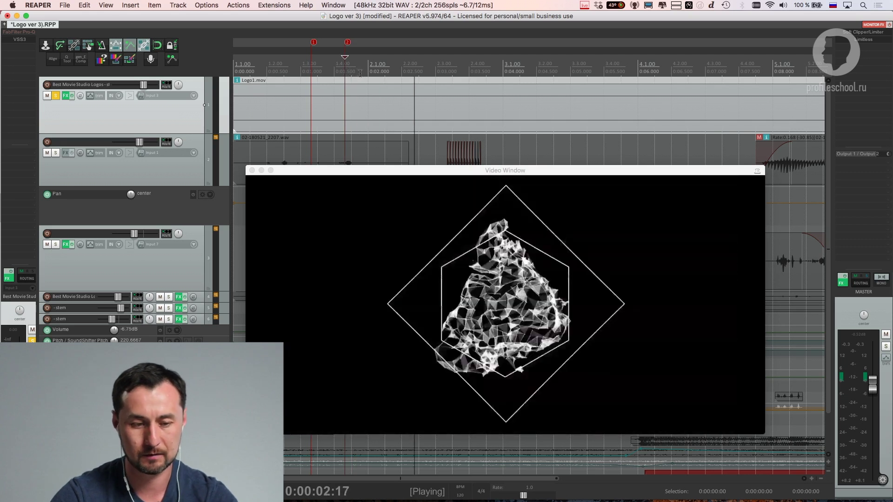
key(space)
drag(386, 74, 417, 73)
Undo both marker insertions while keeping the Logo1.mov track soloed
key(super+z)
key(super+z)
key(super+z)
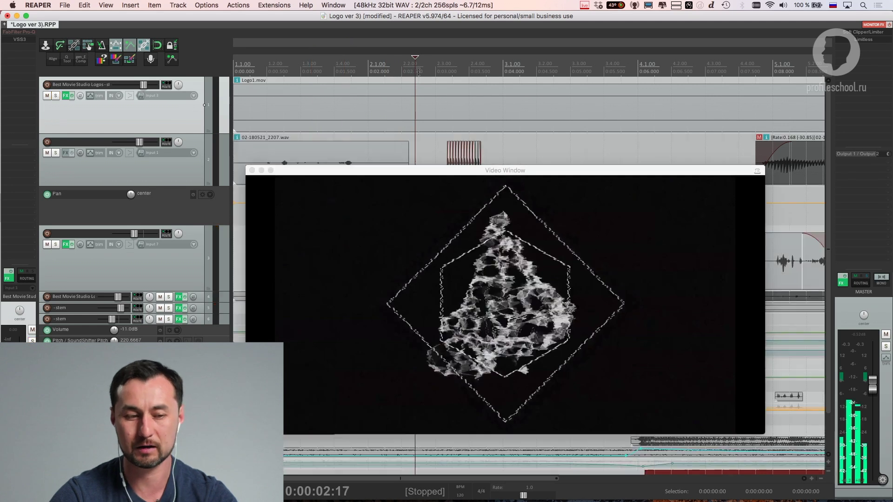
key(super+shift+z)
Preview the opening of the video from 0:00:00:11
click(263, 98)
key(space)
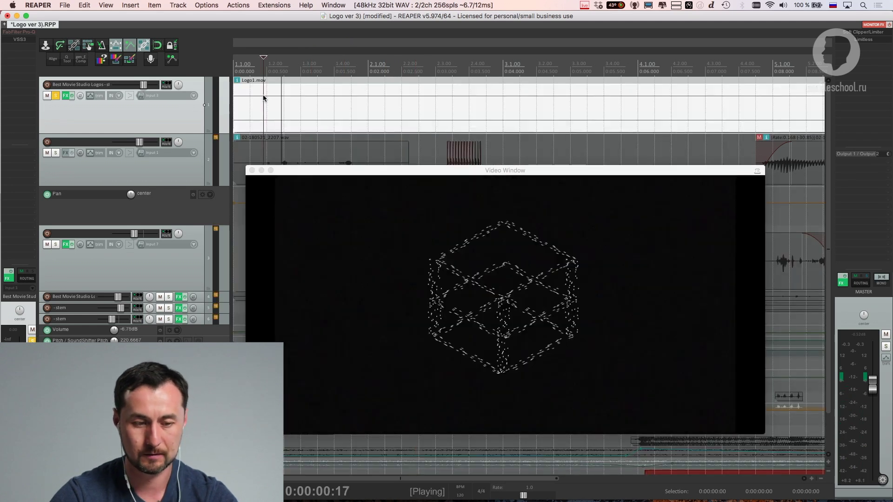
key(space)
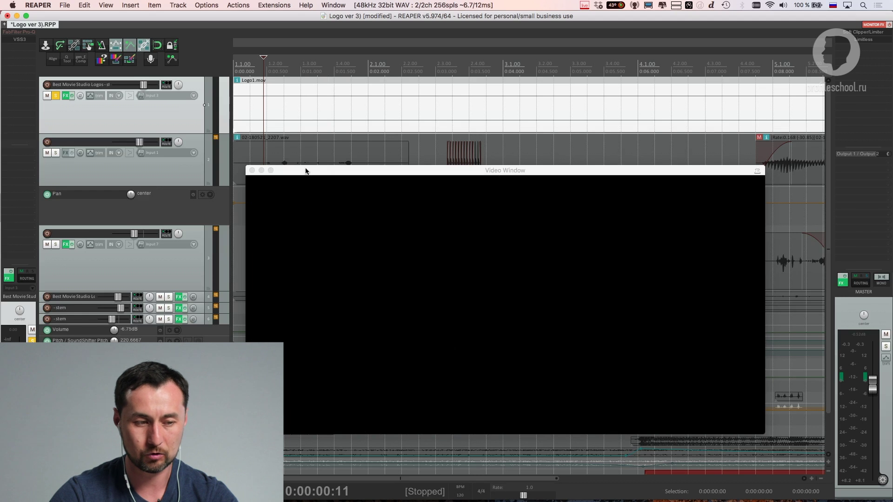
Insert a new track, move it directly below the Logo1.mov track, make it taller and select it for recording
key(ctrl+t)
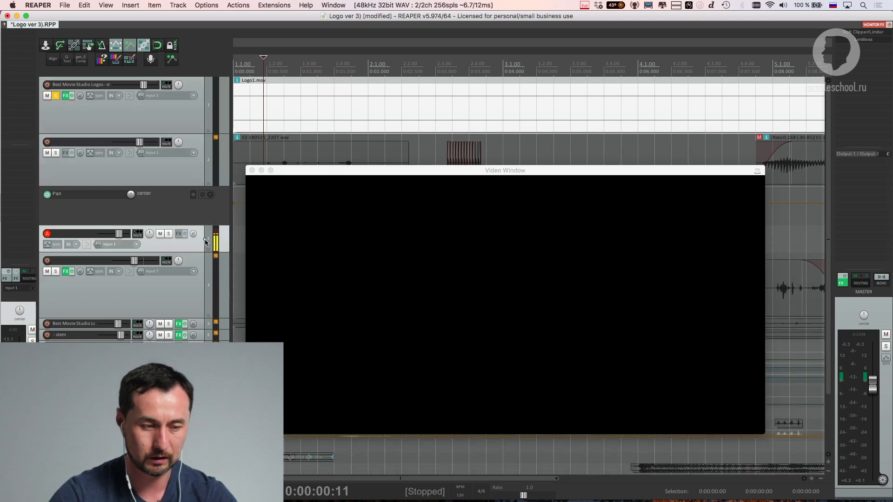
drag(200, 150, 209, 151)
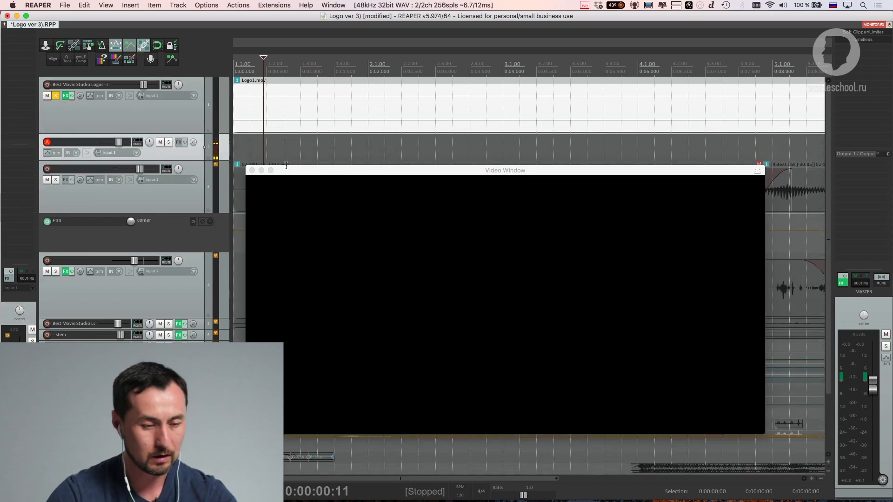
click(286, 112)
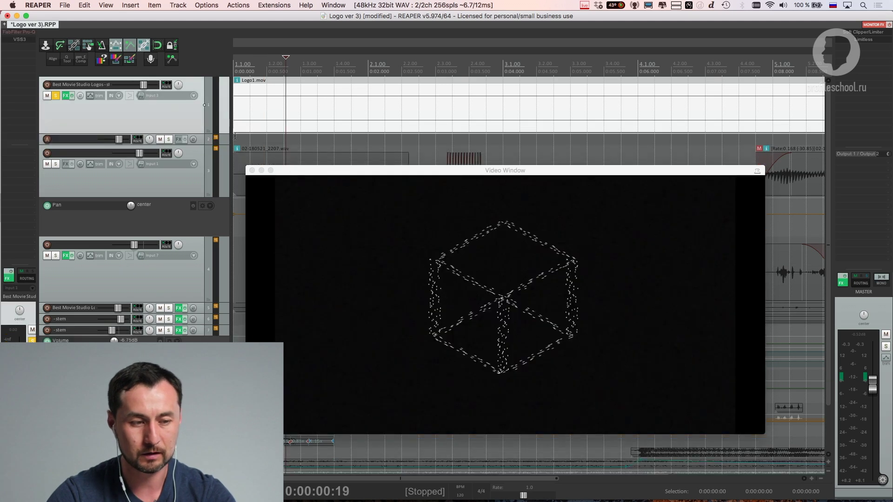
drag(222, 146, 221, 199)
click(193, 185)
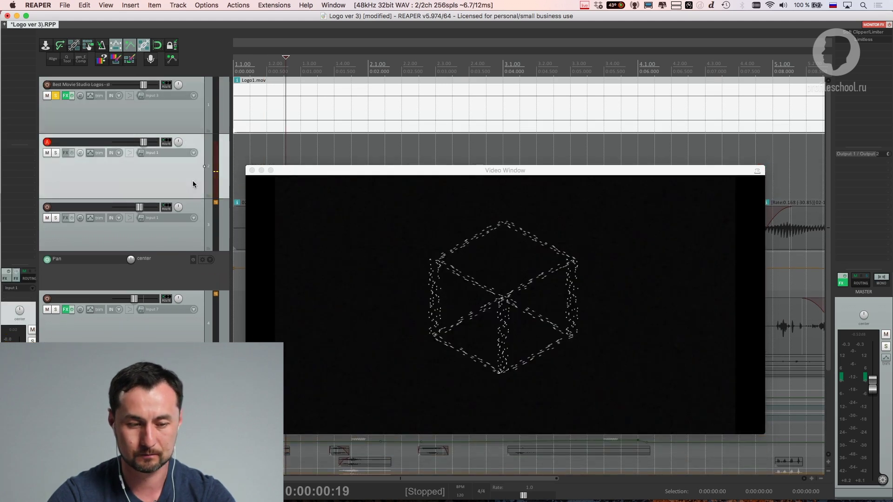
Play the opening cube and triangle shots repeatedly to examine the timing for the recording
key(space)
key(space)
scroll(335, 95, up, 4)
click(331, 71)
key(space)
key(space)
key(space)
key(space)
Record a take on the new track from about 0.5 to 2 seconds and move the Video Window below it
scroll(369, 80, down, 1)
key(super+r)
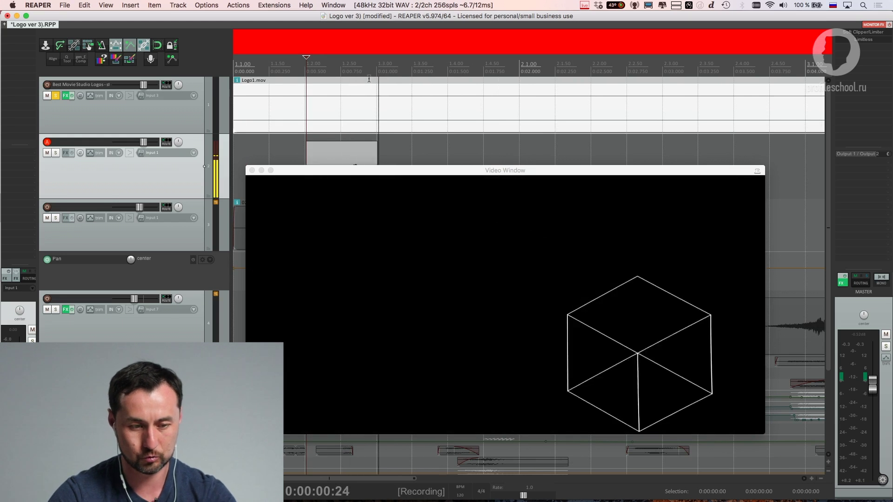
key(space)
drag(393, 170, 393, 255)
Solo the newly recorded track instead of the Logo1.mov track and play the take from its first sound
click(358, 171)
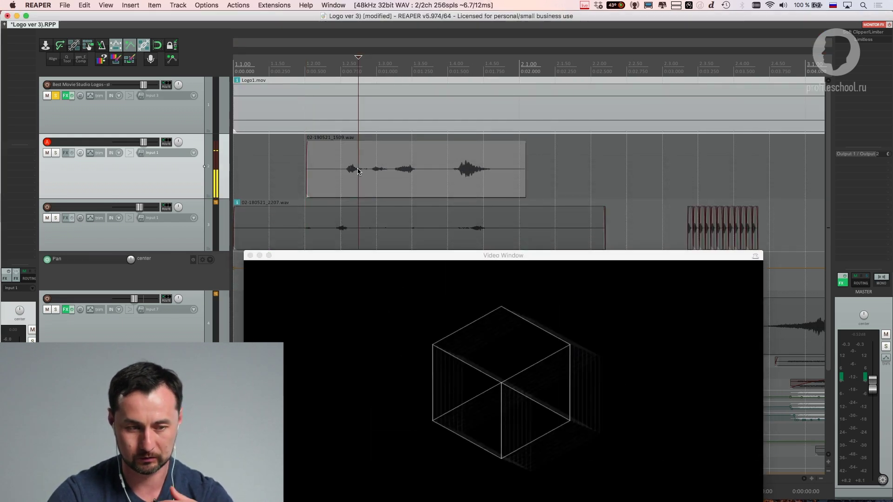
click(55, 152)
click(55, 95)
key(space)
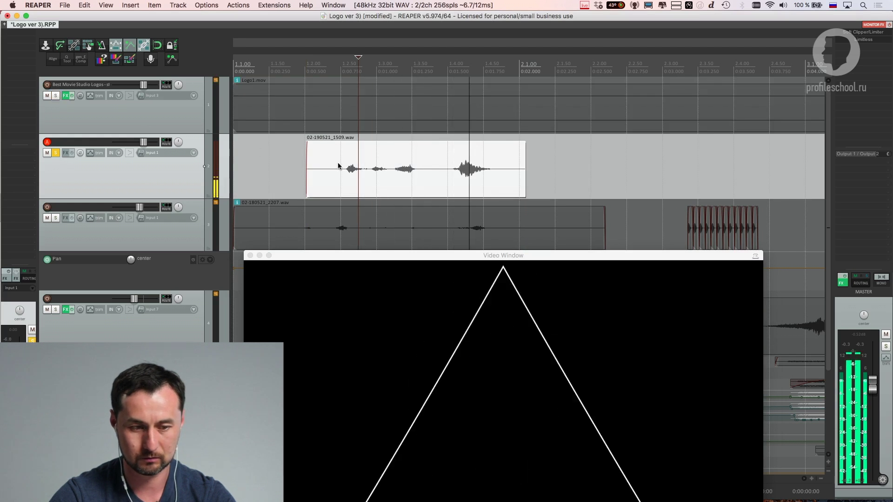
Solo both the recorded track and the Logo1.mov track, with the edit cursor before the take and the Video Window raised
click(56, 153)
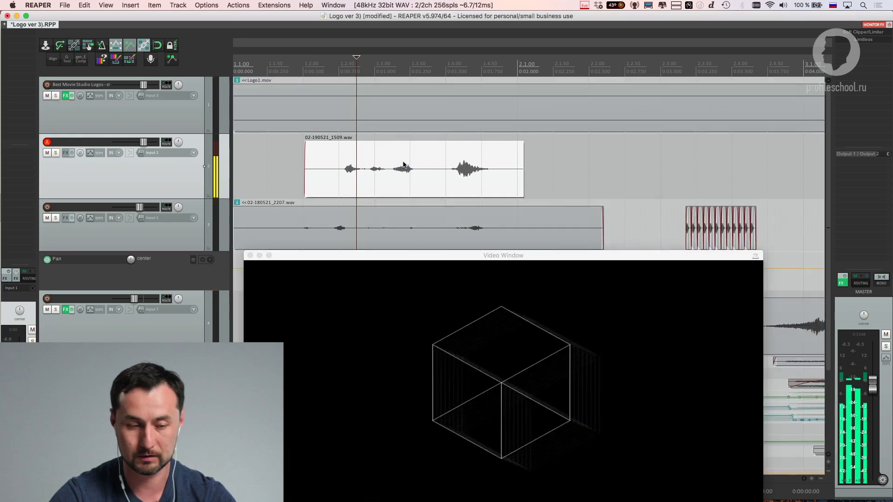
click(279, 136)
click(56, 154)
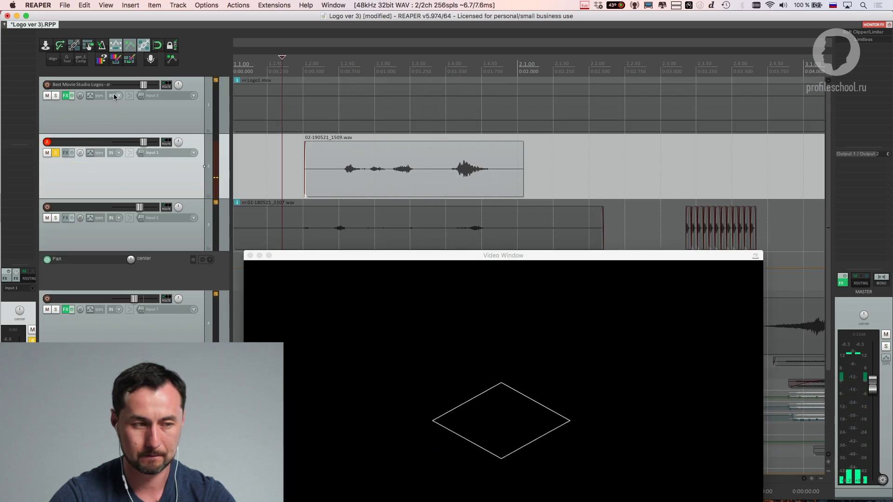
click(56, 96)
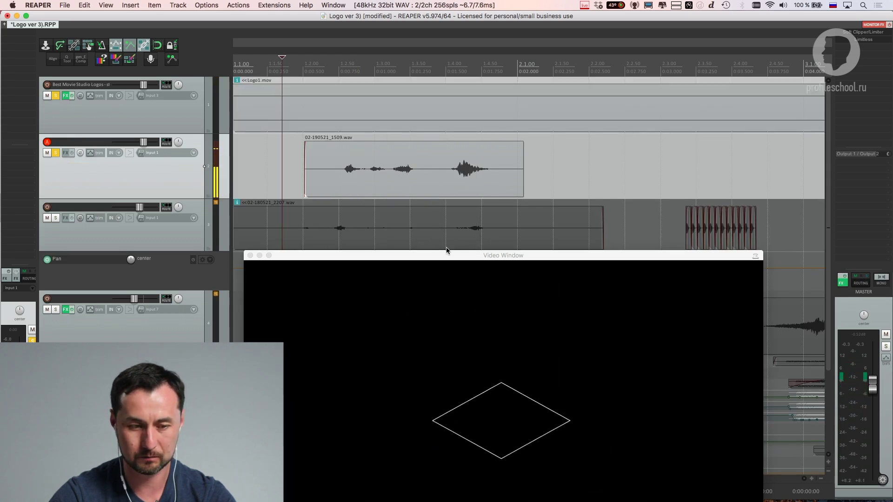
drag(447, 256, 455, 214)
Step the edit cursor through the start of the take's last sound to compare it with the video frames
click(444, 183)
click(438, 182)
click(448, 178)
click(453, 176)
click(457, 175)
click(462, 180)
Play the recorded take against the video from its first sound to check the synchronization
click(346, 178)
key(space)
key(space)
click(349, 179)
click(343, 180)
key(space)
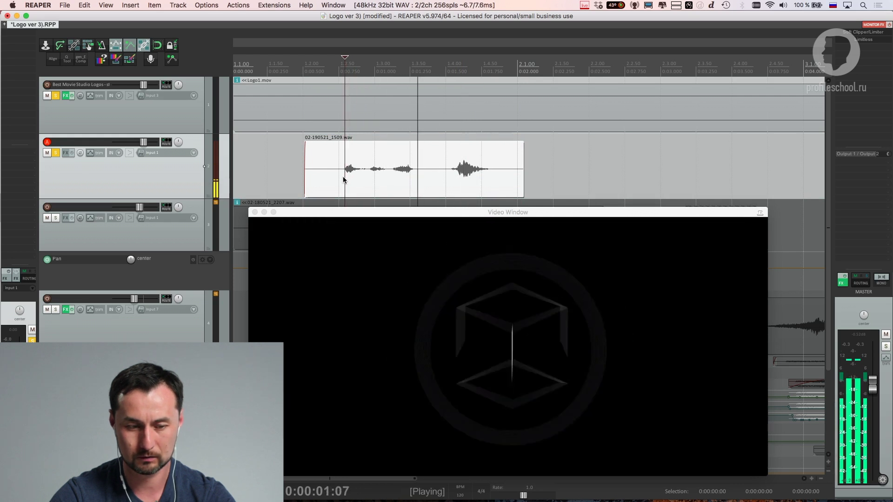
key(space)
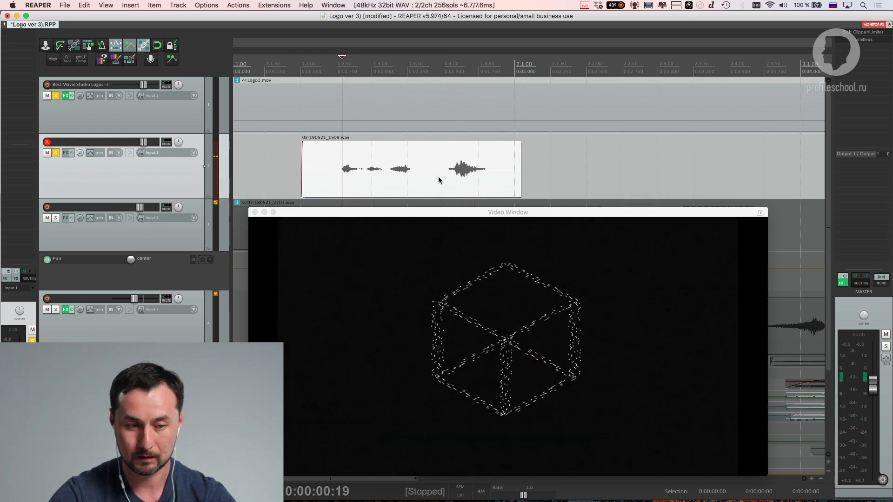
Trim the silent tail off the end of the recorded take
drag(520, 180, 501, 180)
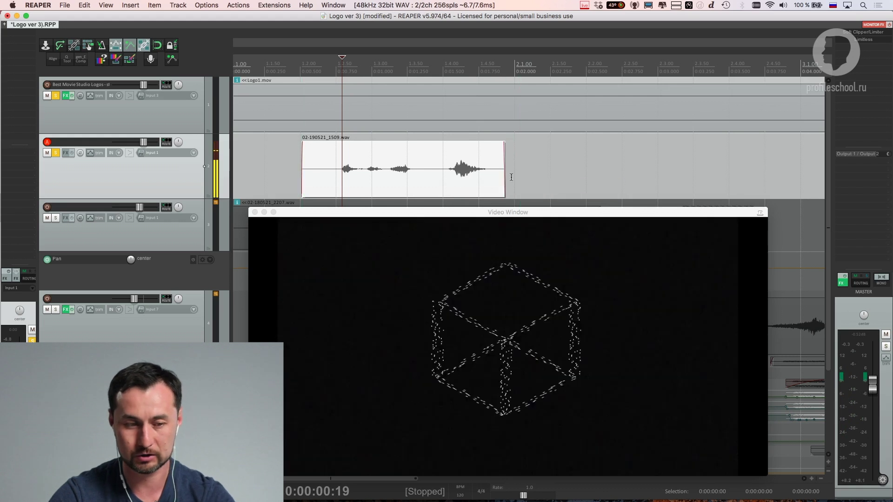
Play the video from the end of the recorded take to check what follows it
click(512, 175)
key(space)
scroll(514, 175, right, 1)
scroll(514, 176, down, 2)
key(space)
click(372, 173)
key(space)
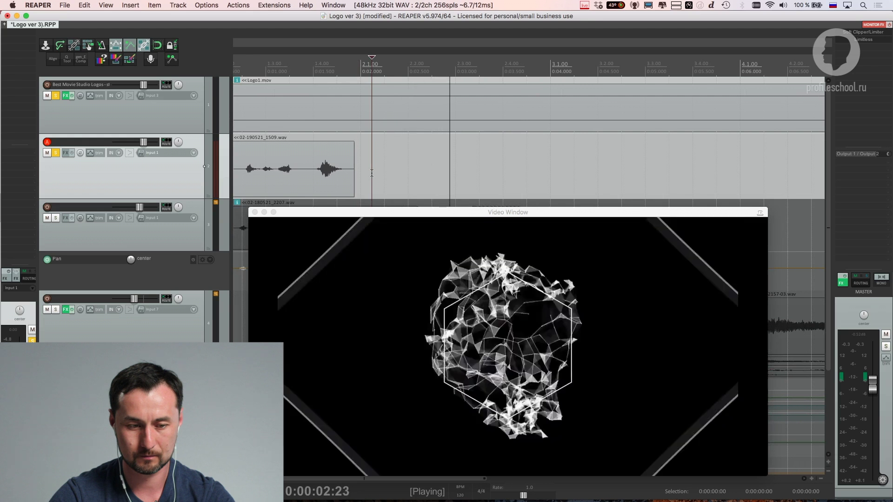
key(space)
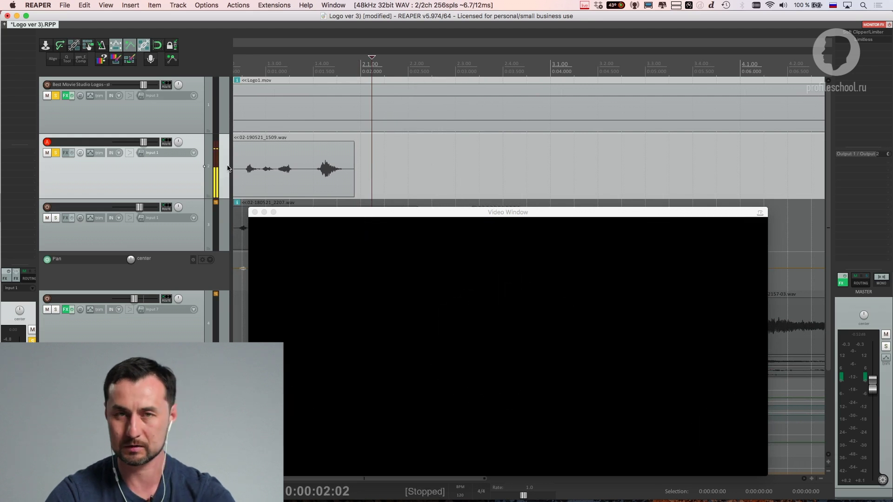
Place the edit cursor at the take's first sound, and unsolo the recorded track and the Logo1.mov track
scroll(489, 163, down, 3)
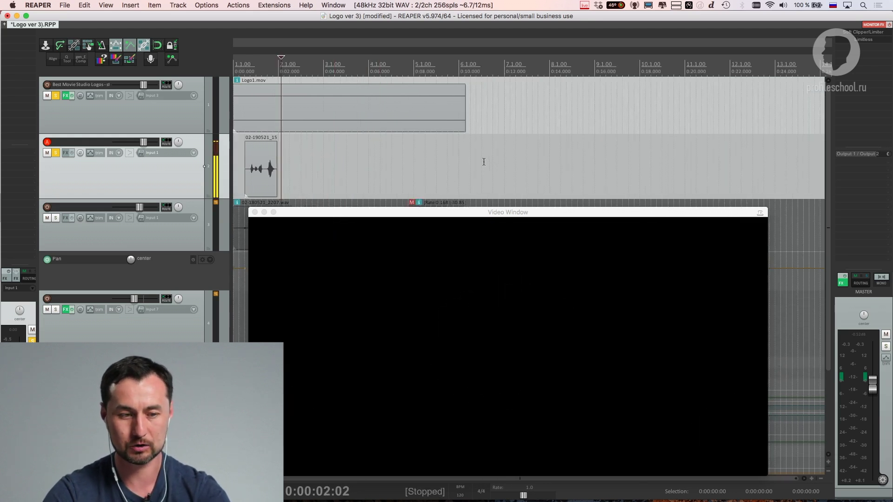
scroll(302, 162, up, 2)
click(298, 169)
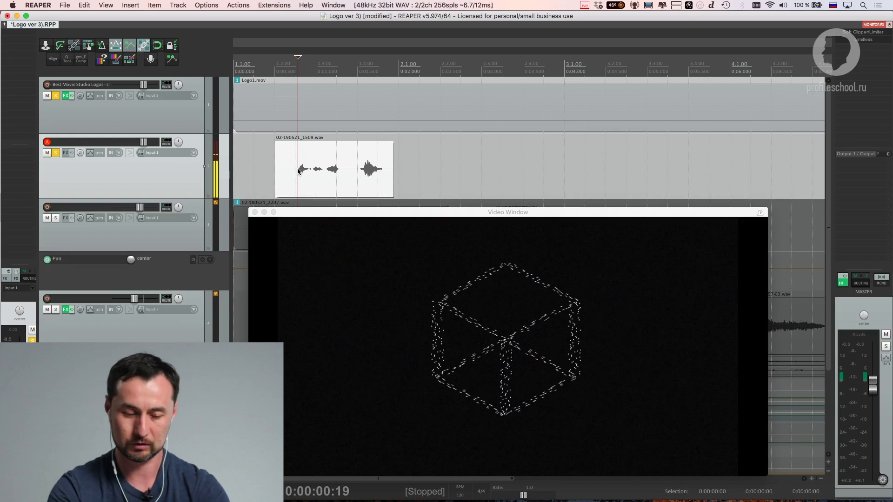
scroll(298, 168, up, 5)
scroll(513, 172, down, 3)
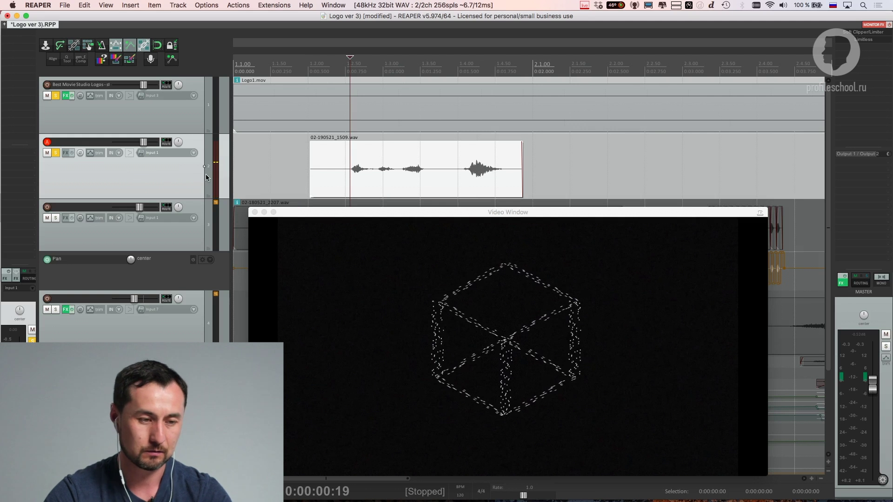
click(56, 152)
click(57, 96)
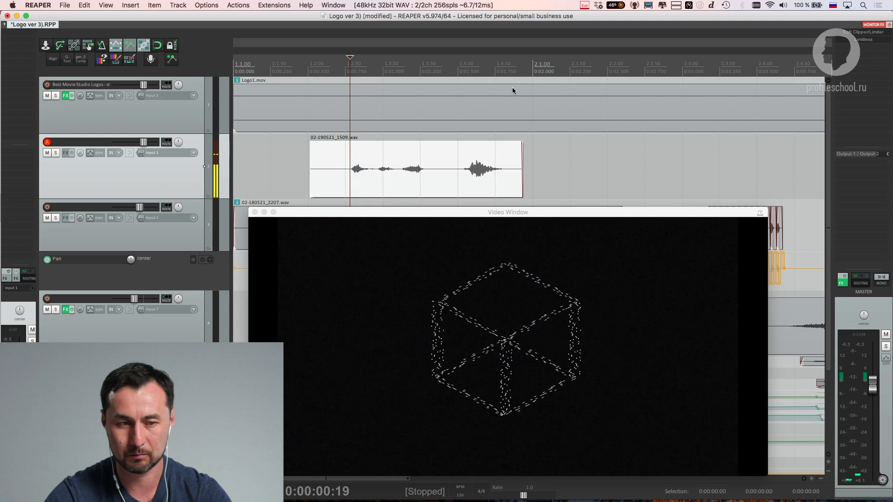
scroll(473, 158, down, 1)
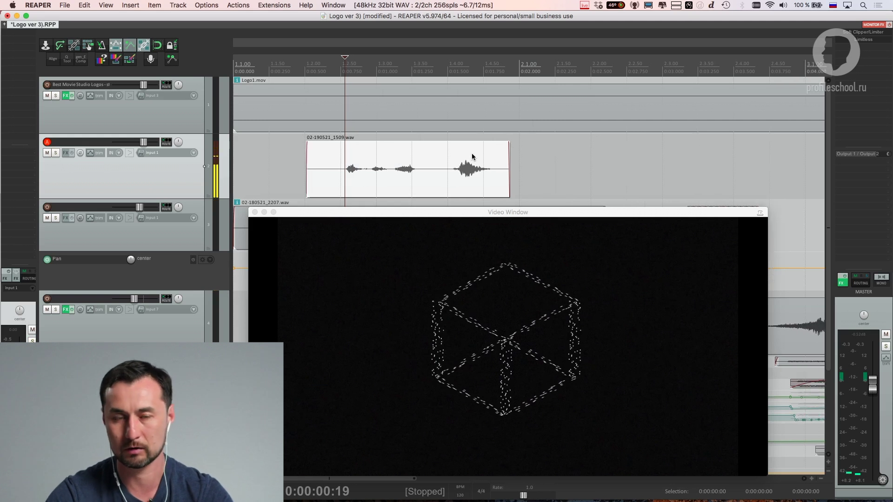
Mute the Logo1.mov track and unmute it again
click(126, 114)
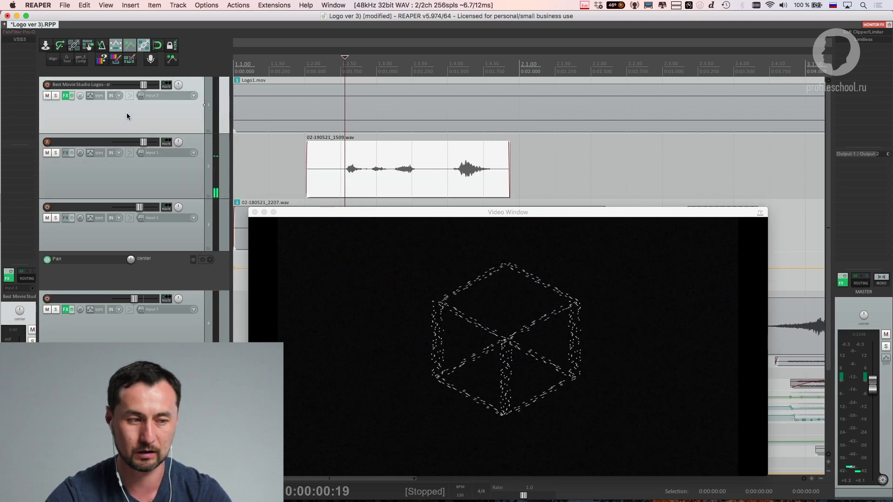
click(48, 96)
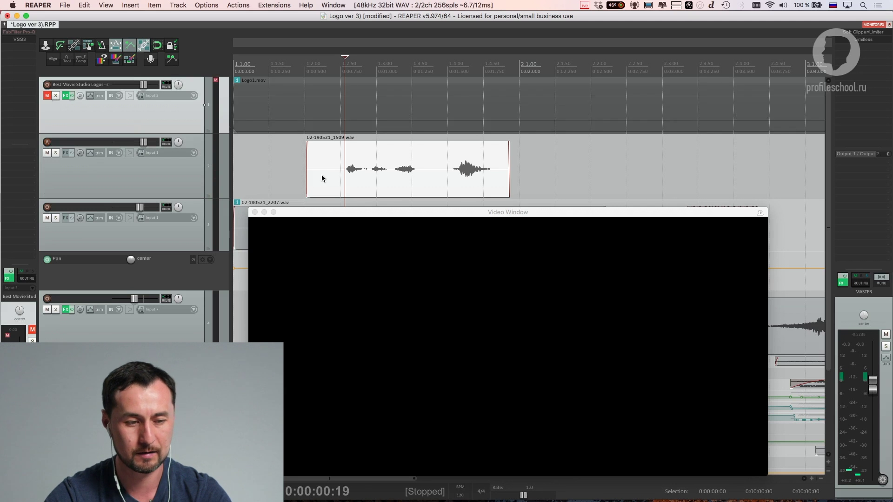
scroll(342, 180, down, 1)
click(47, 96)
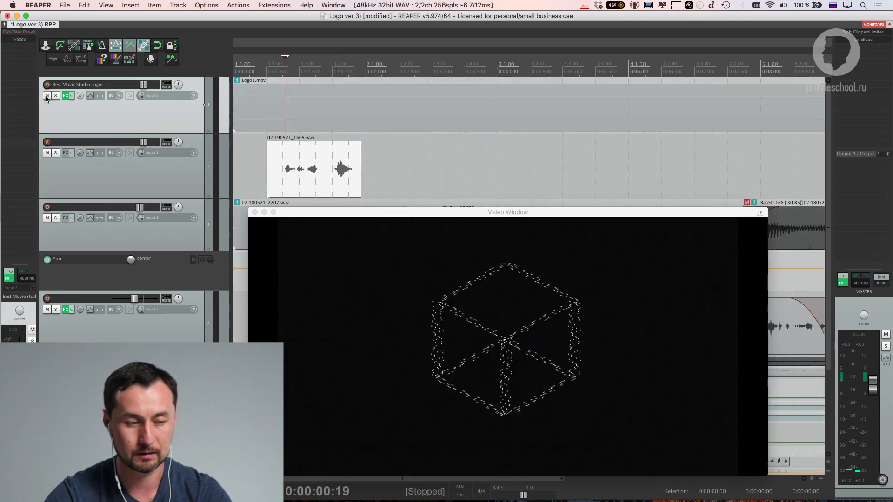
Delete the recorded take's track from the project
click(192, 168)
key(Delete)
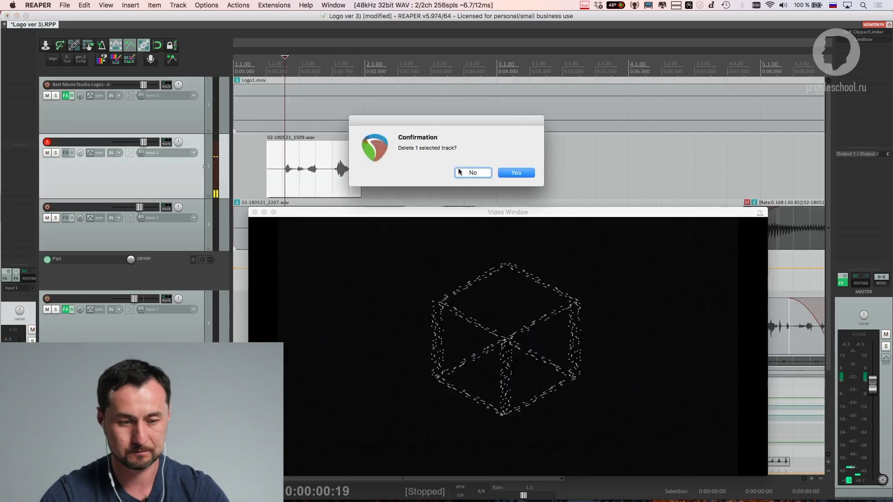
click(508, 173)
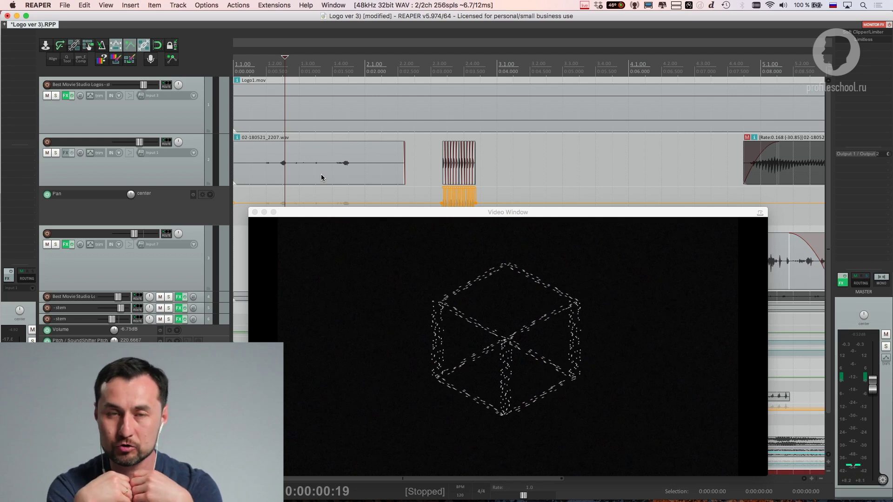
Solo the 02-180521_2207.wav track and play it against the video from the clip's first sound
scroll(325, 173, up, 3)
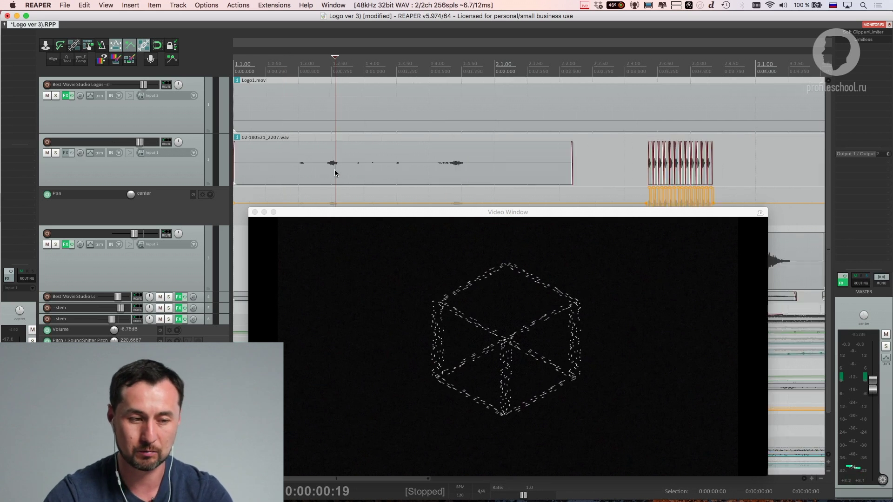
click(56, 153)
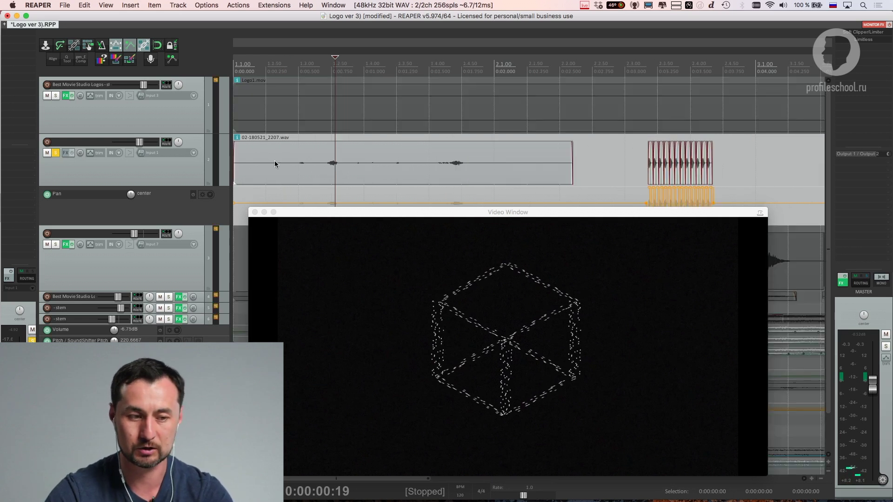
click(298, 164)
key(space)
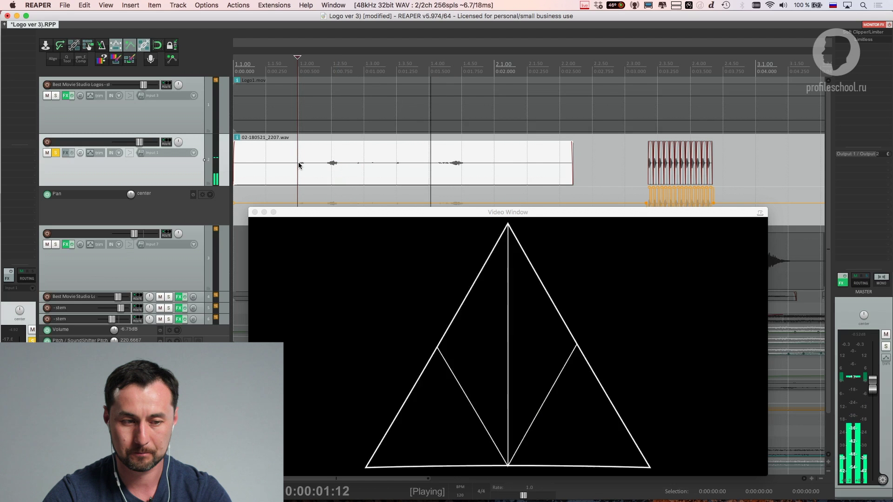
key(space)
key(space)
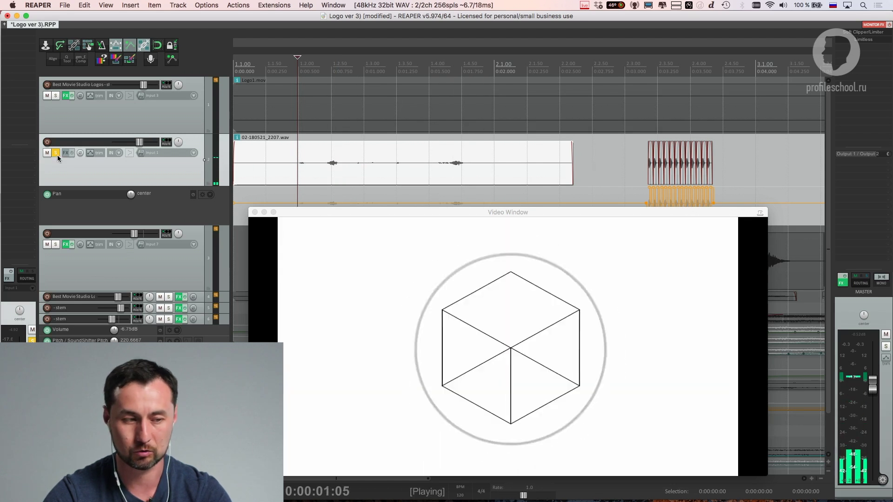
key(space)
Move the Video Window lower to uncover the track beneath, and place the edit cursor before the series of short clips
scroll(326, 160, down, 3)
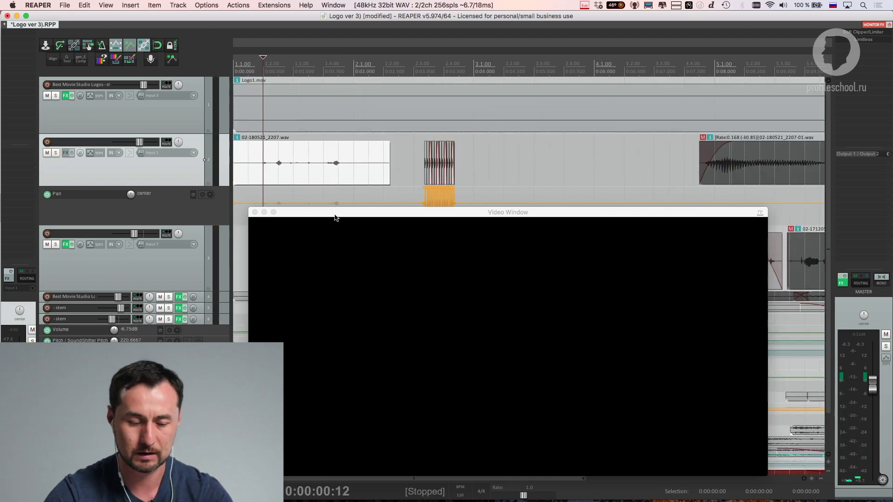
drag(334, 217, 373, 261)
click(422, 173)
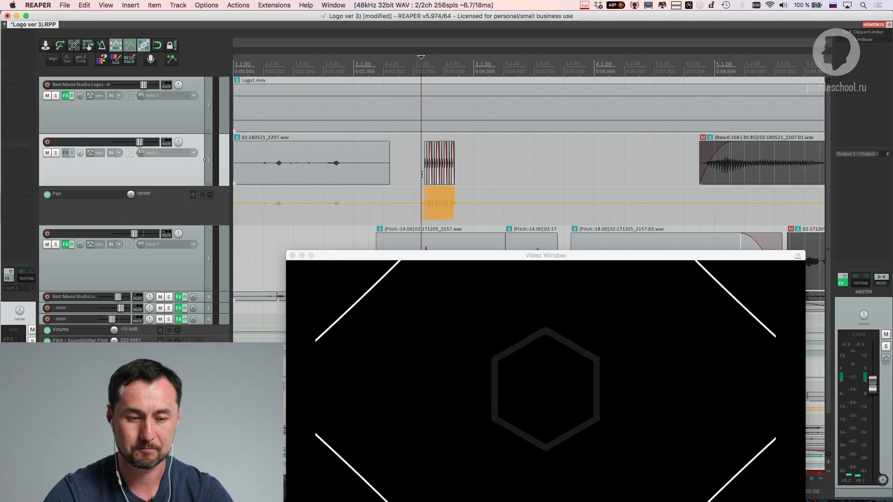
Examine the series of short overlapping clips pitched +16.00, their fades and the alternating Pan envelope beneath them
scroll(487, 172, up, 10)
drag(552, 171, 191, 156)
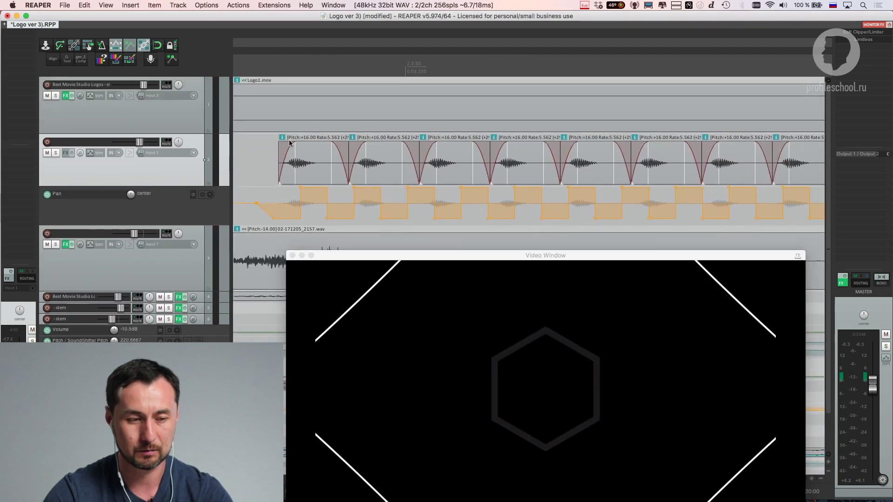
click(326, 160)
scroll(328, 160, up, 2)
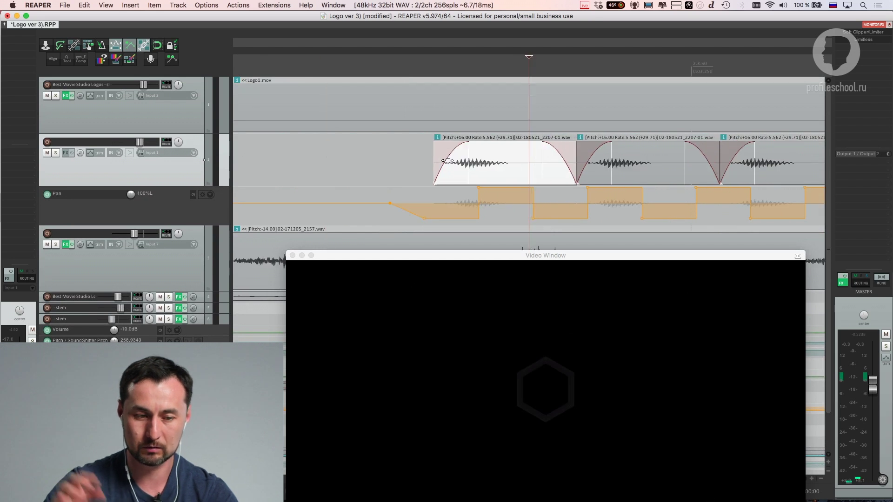
scroll(417, 190, down, 2)
scroll(531, 168, down, 3)
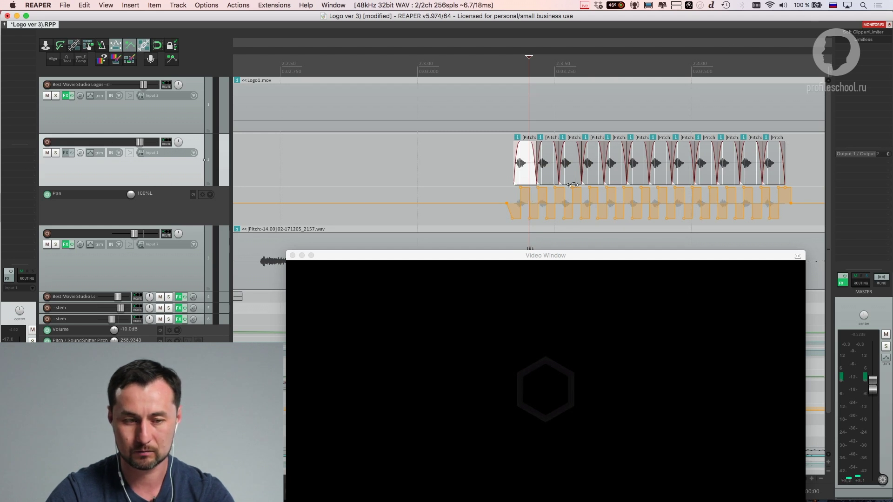
scroll(524, 159, down, 3)
Solo the short clips' track and play the series from just before its first clip
click(522, 71)
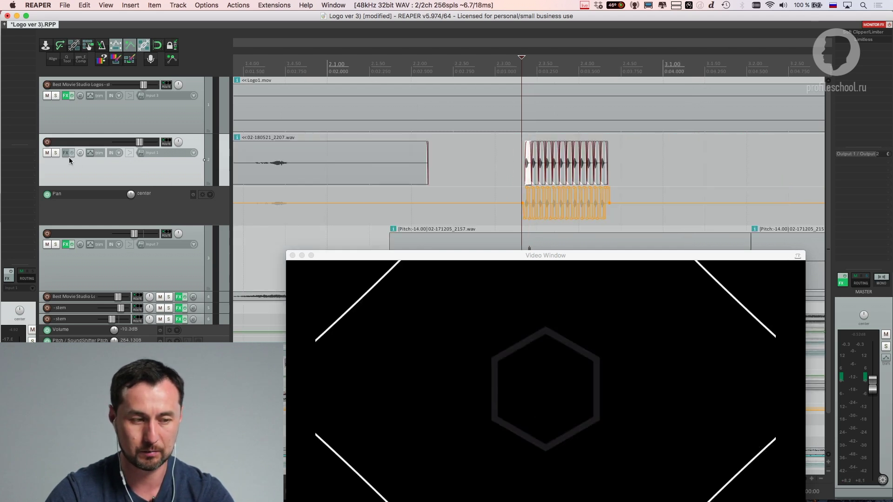
click(55, 153)
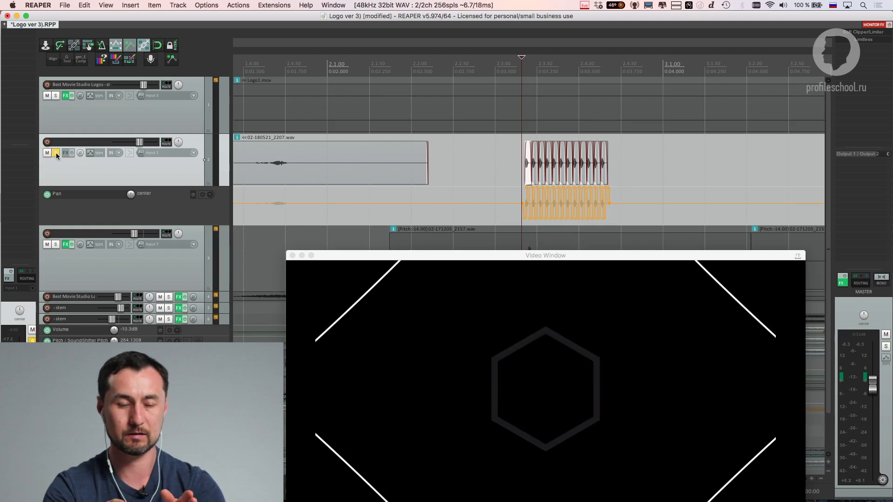
scroll(640, 227, up, 3)
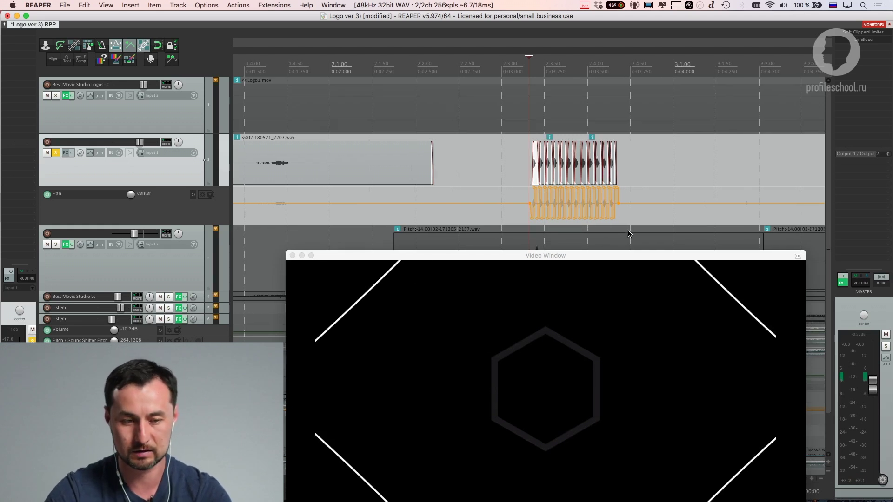
scroll(579, 200, up, 2)
key(space)
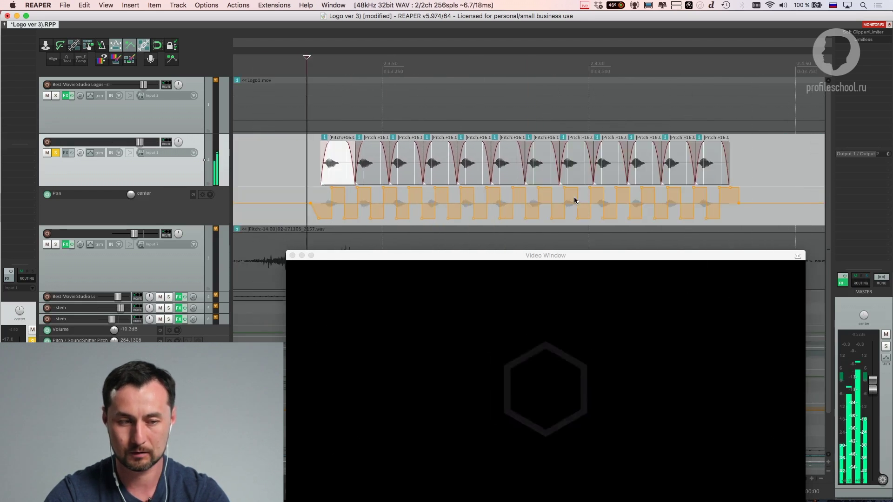
key(space)
Restore the first short clip of the series to its original pitch, rate and length
scroll(502, 173, down, 5)
scroll(510, 171, down, 1)
scroll(511, 171, up, 6)
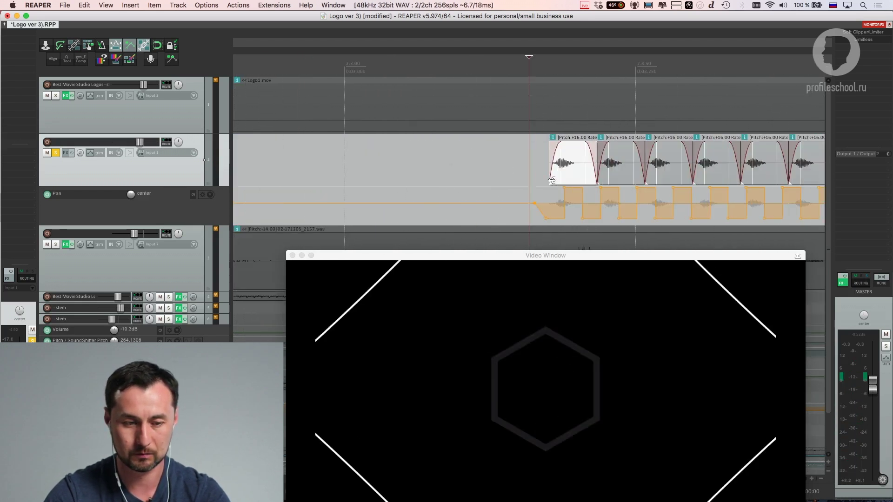
scroll(552, 180, up, 3)
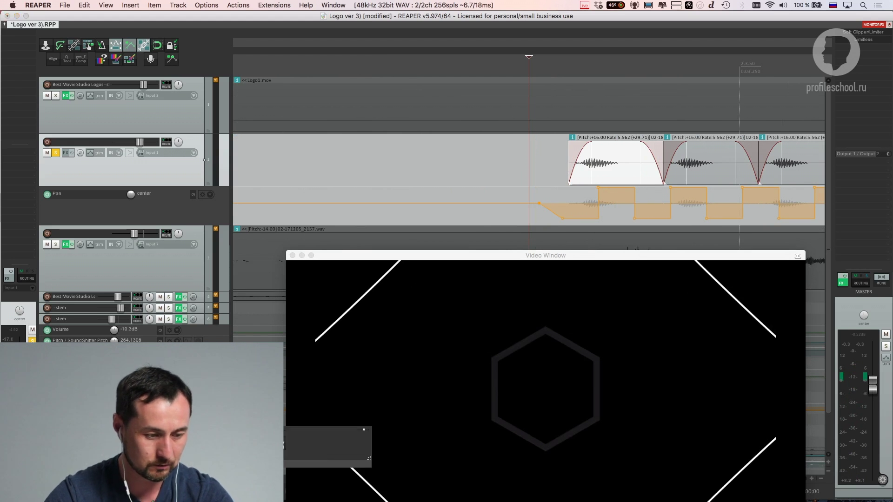
key(super+z)
scroll(552, 169, down, 5)
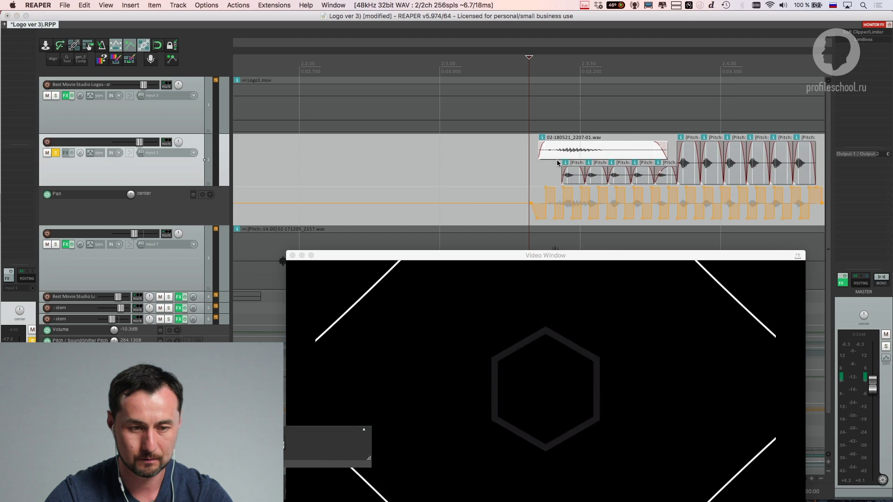
Move the restored 02-180521_2207-01.wav clip ahead of the series, with the edit cursor near its start, and select the Pan envelope
drag(548, 156, 368, 141)
click(373, 65)
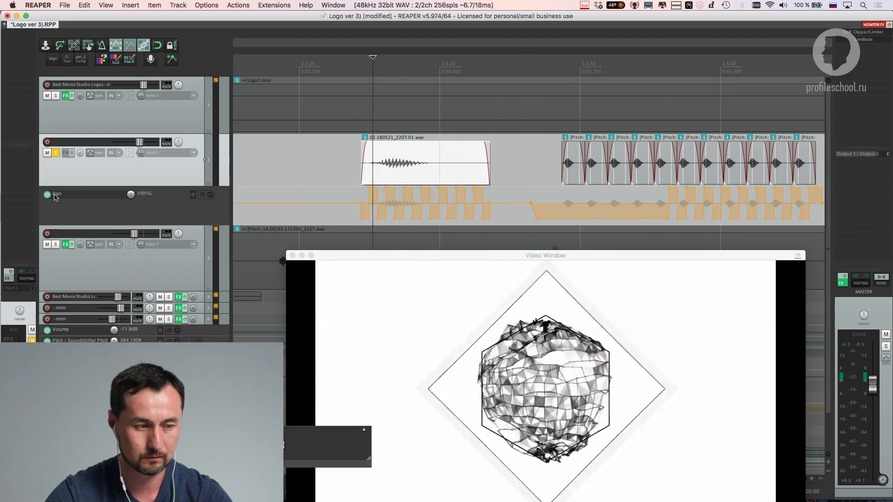
click(50, 195)
Play the separated 02-180521_2207-01.wav clip several times from near its start to hear the unprocessed sound
key(space)
key(space)
key(space)
key(space)
click(352, 68)
key(space)
key(space)
click(350, 68)
key(space)
key(space)
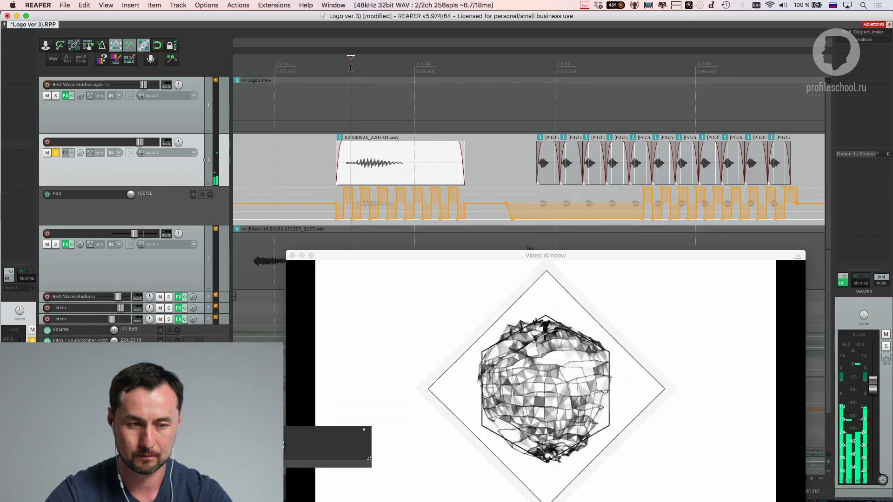
key(space)
Undo the first clip's move and the restoration of its original pitch and rate
key(super+z)
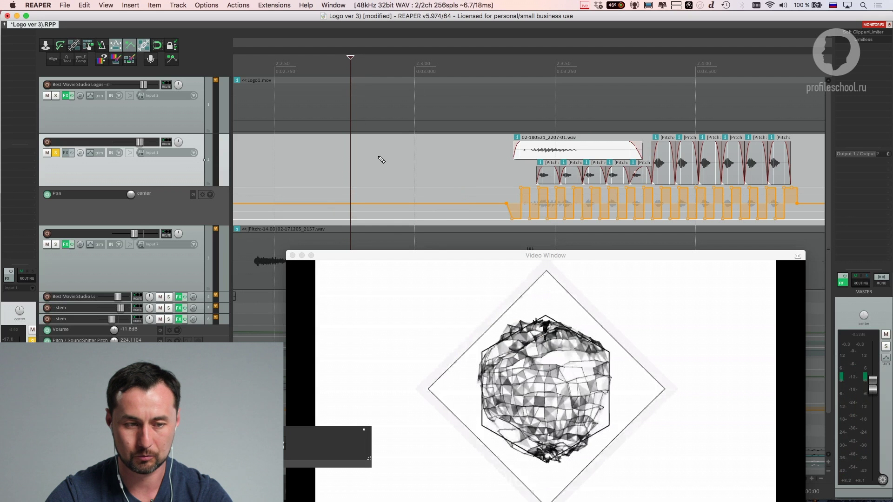
key(super+z)
key(super+z)
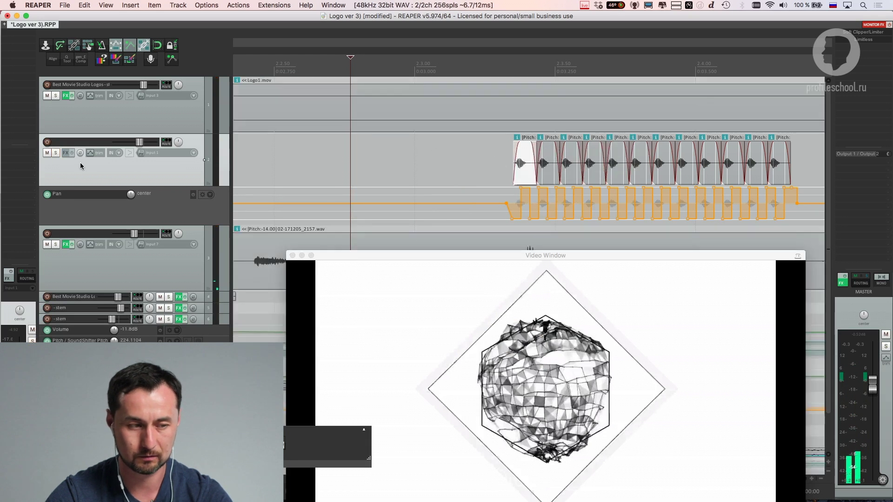
Solo the short clips' track again and replay the processed series from its beginning
click(56, 153)
scroll(535, 160, up, 3)
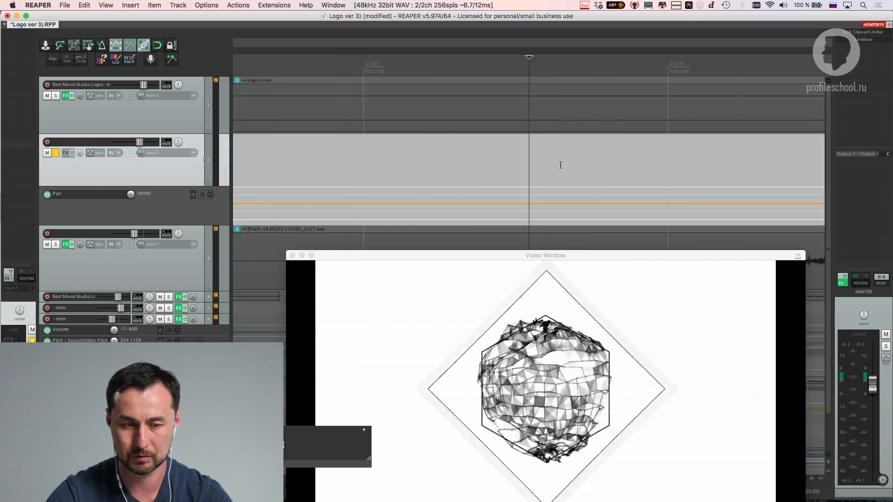
scroll(561, 165, down, 3)
key(space)
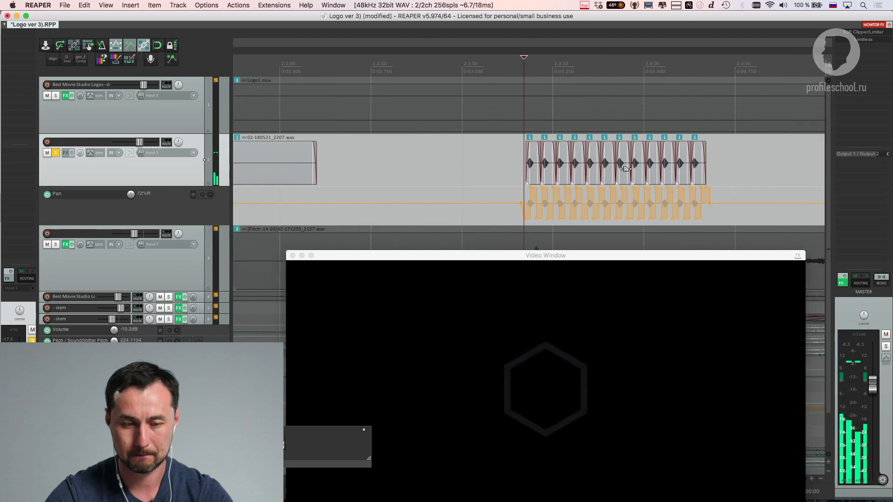
key(space)
Unsolo the short clips' track and play the series together with all the other tracks
click(55, 153)
scroll(406, 154, down, 3)
key(space)
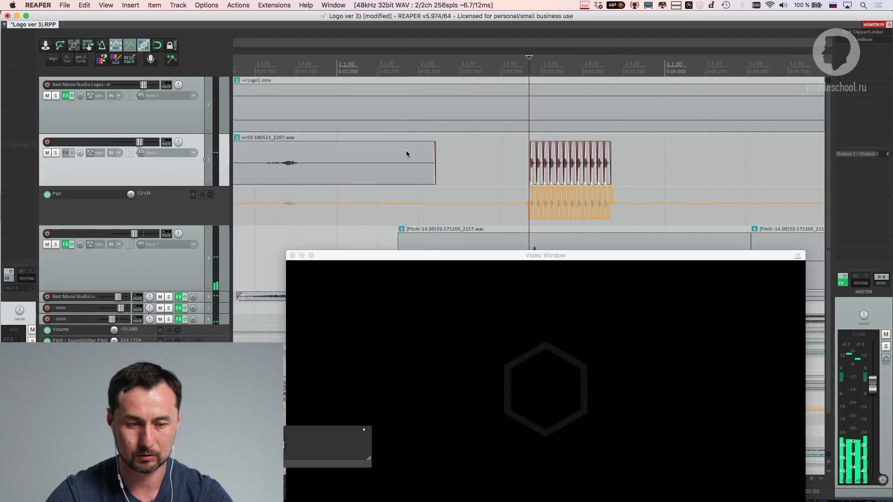
Solo the third track and play the pitched 02-171205_2157.wav clip from near its start with the track effects active
scroll(407, 154, down, 3)
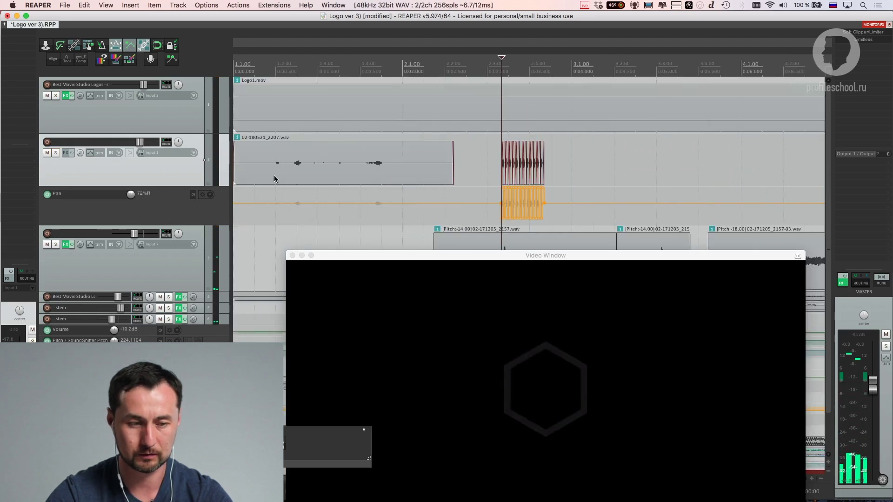
click(56, 245)
drag(439, 257, 442, 319)
click(434, 252)
scroll(434, 252, down, 5)
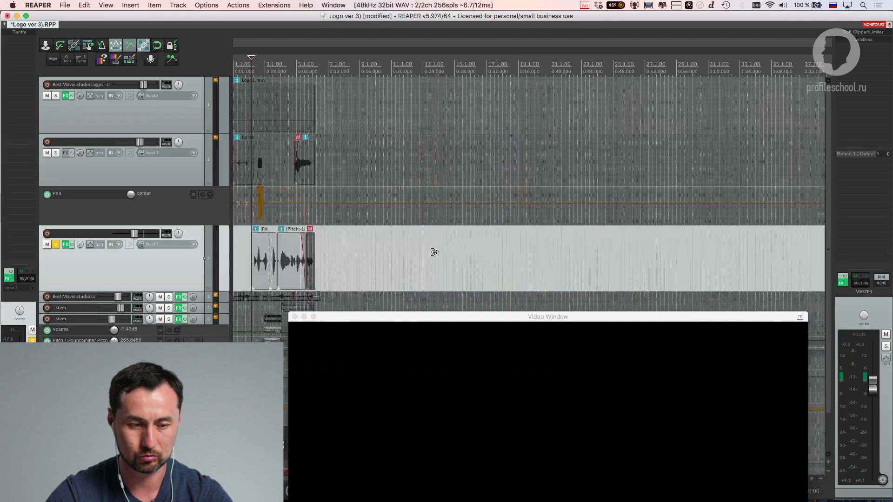
scroll(434, 251, up, 5)
scroll(402, 256, up, 4)
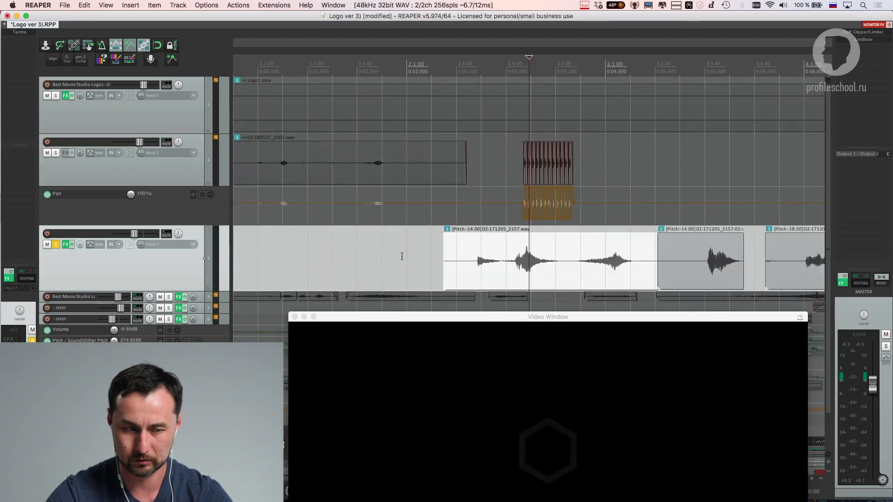
click(461, 256)
key(space)
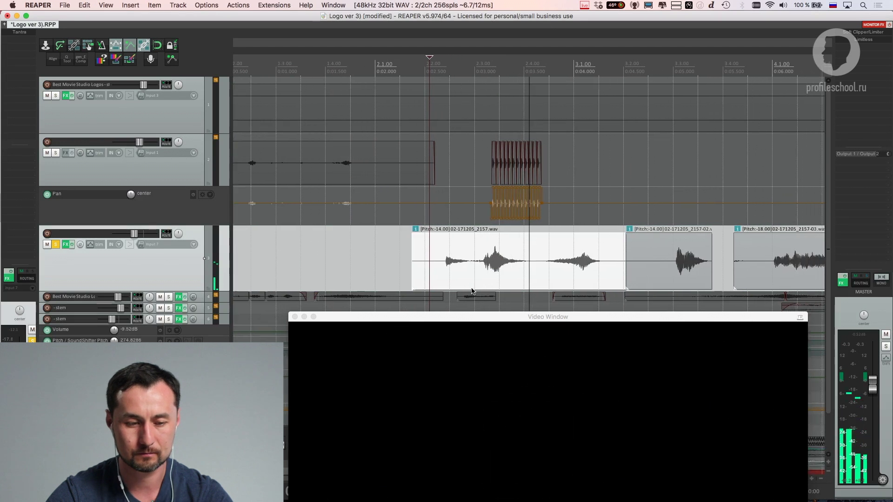
key(space)
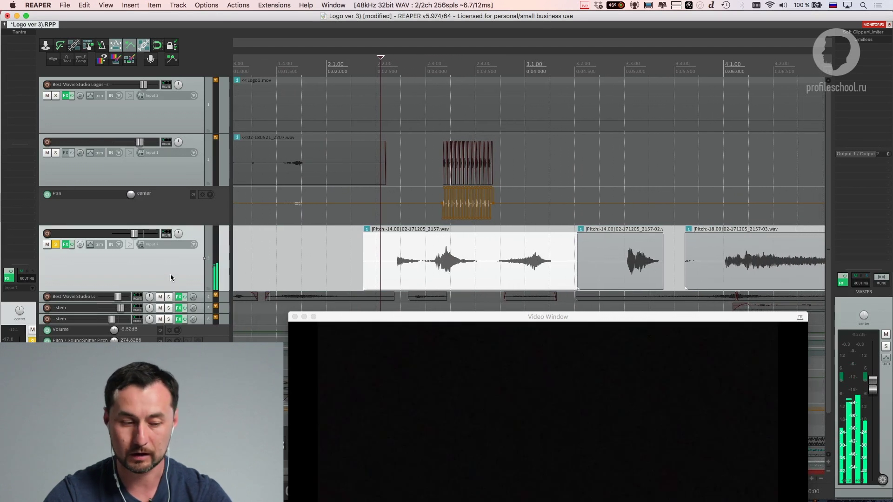
Bypass the third track's effects and play the pitched 02-171205_2157.wav clip again
click(72, 246)
key(space)
key(space)
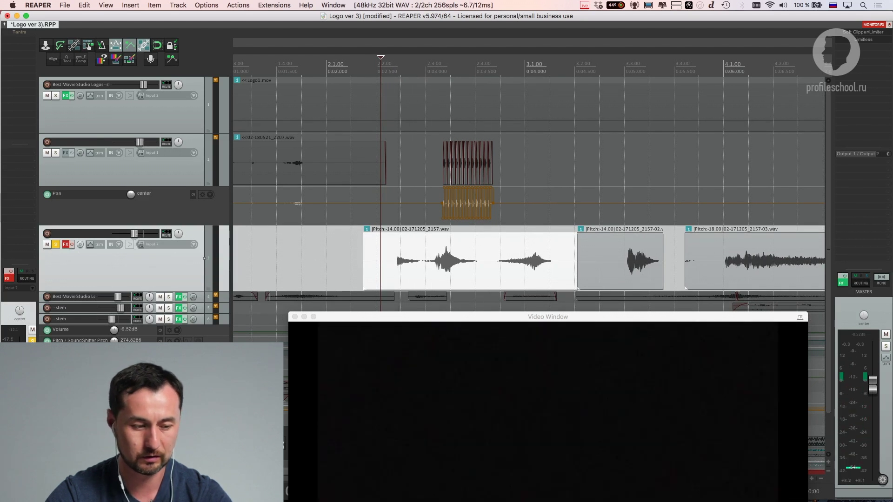
Return the 02-171205_2157.wav clip to its original pitch and play the raw recording against the video
key(super+z)
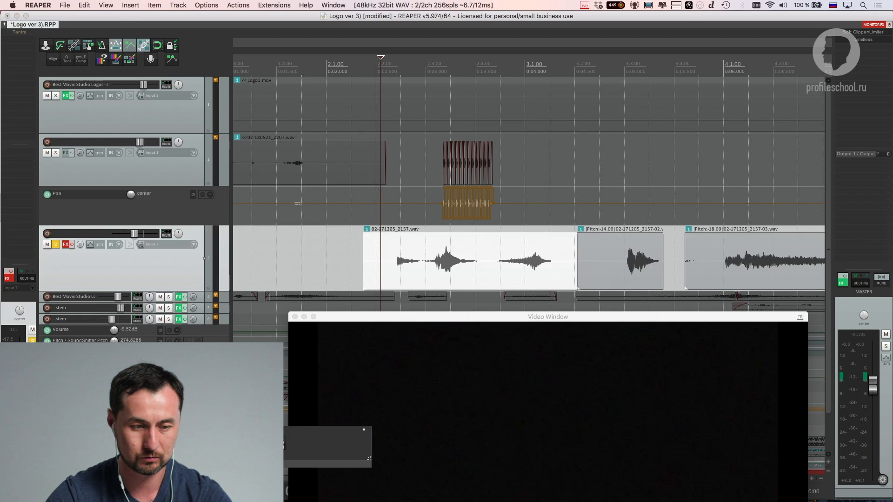
click(394, 263)
key(space)
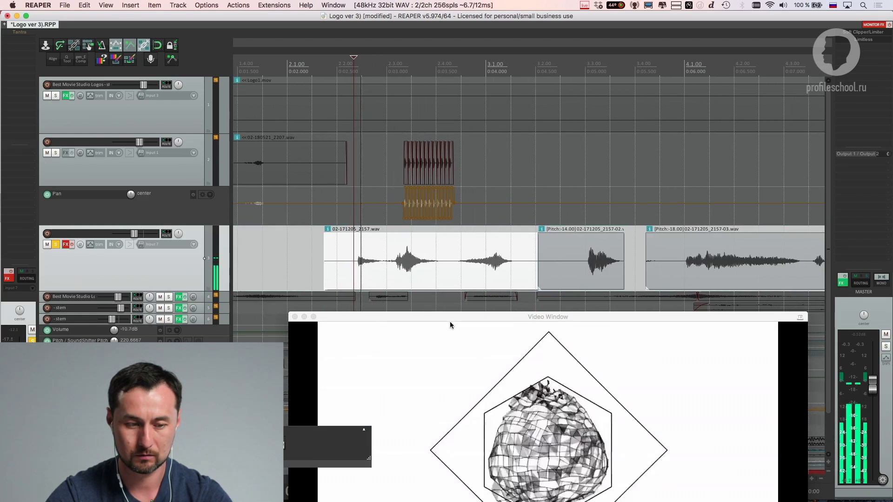
drag(454, 319, 526, 276)
key(space)
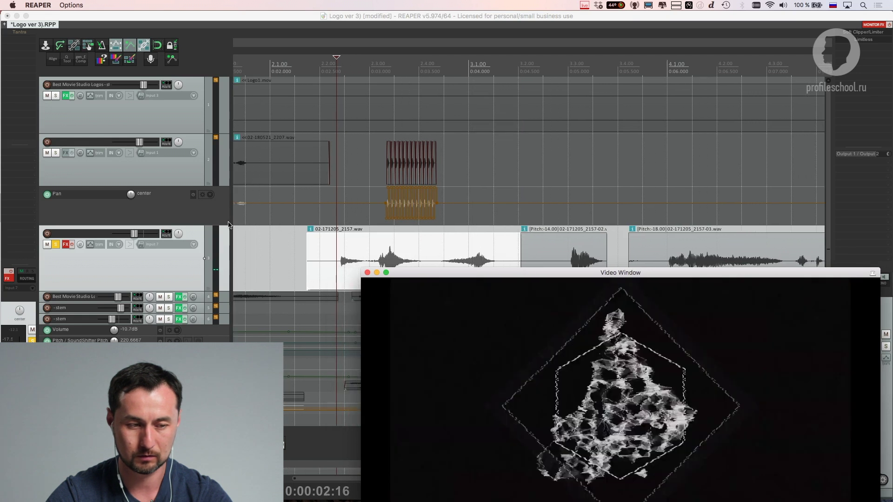
drag(195, 186, 195, 95)
key(space)
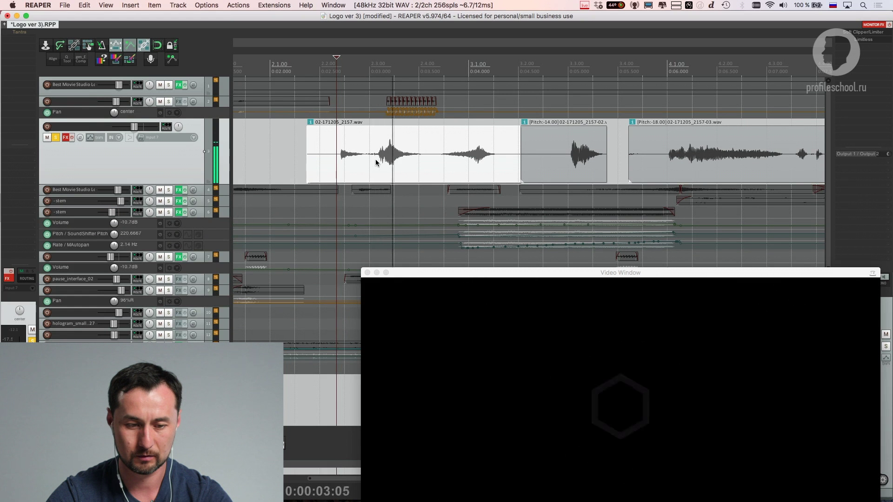
key(space)
Undo the clip's pitch reset and replay the -14.00 version with the track effects still bypassed
key(super+z)
scroll(308, 157, up, 4)
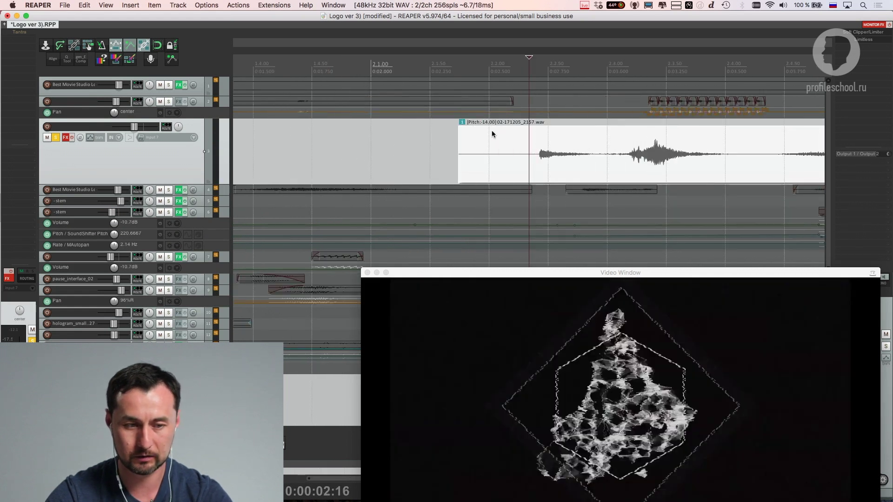
scroll(482, 132, down, 5)
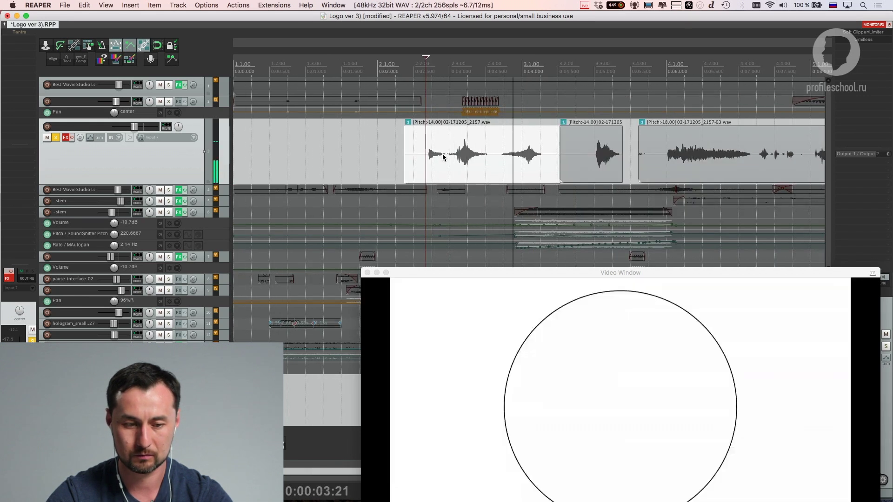
scroll(418, 158, right, 2)
key(space)
click(386, 160)
key(space)
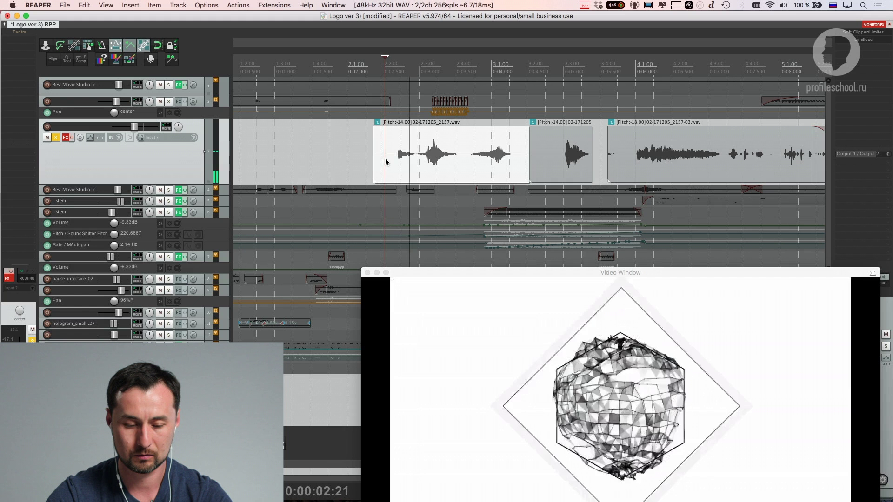
key(space)
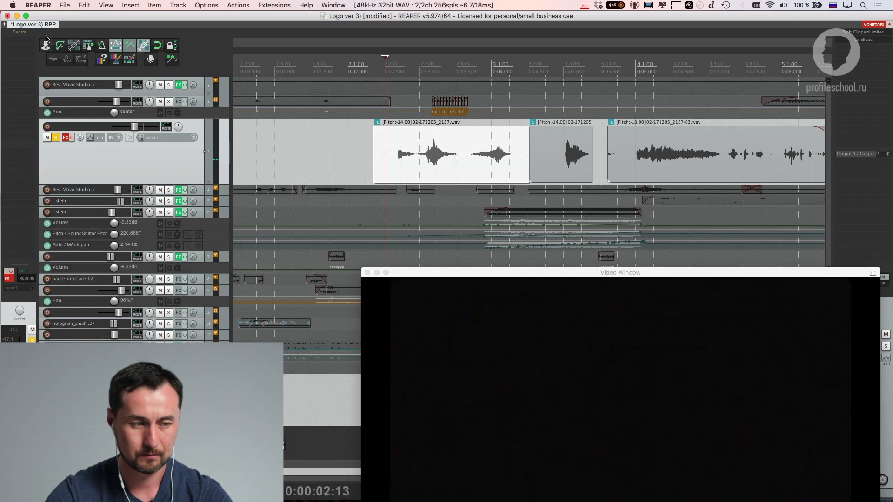
Re-enable the third track's effects and open its Tantra plug-in
click(72, 138)
click(24, 33)
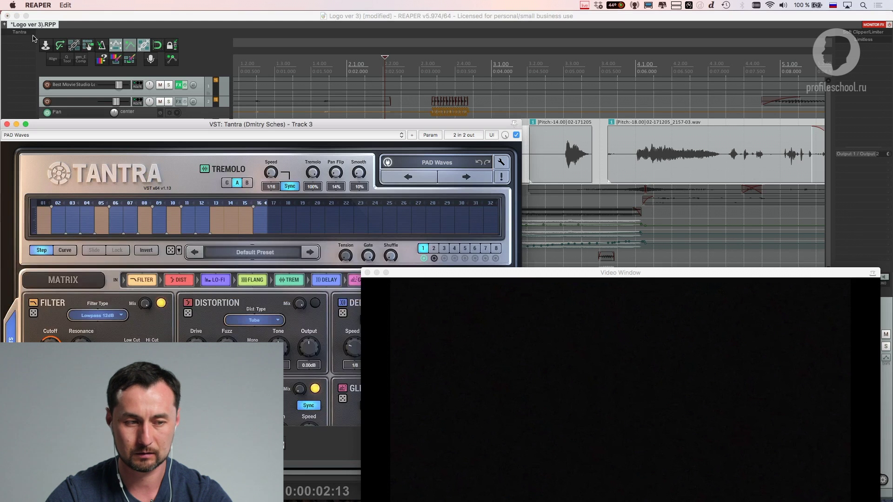
drag(259, 126, 274, 56)
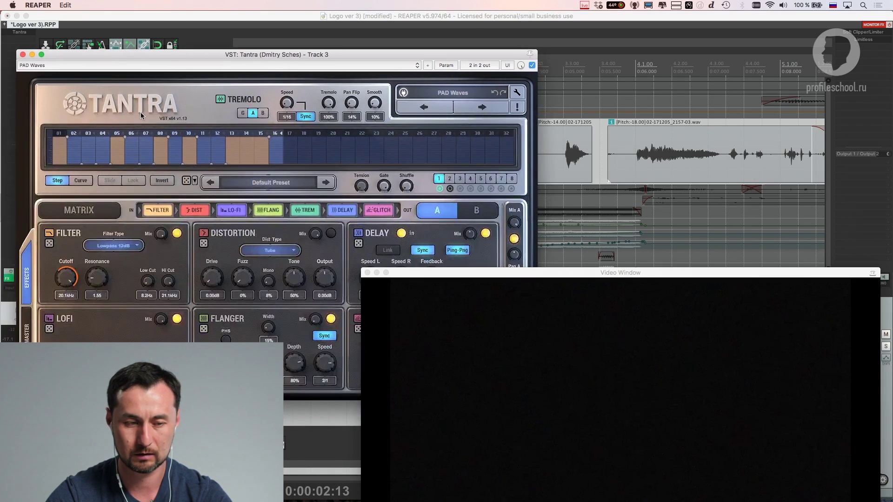
Examine Tantra's preset menu and effects chain, and switch repeatedly between its A and B chains to compare them
click(453, 94)
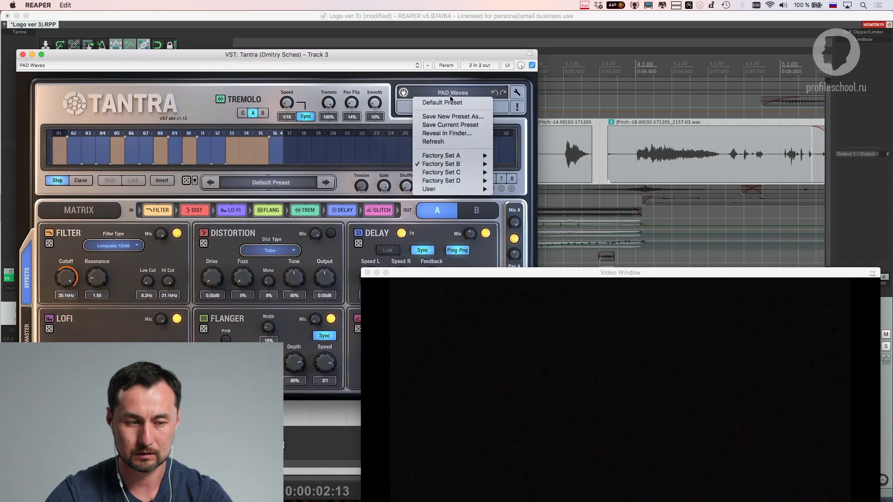
click(245, 53)
drag(420, 272, 422, 375)
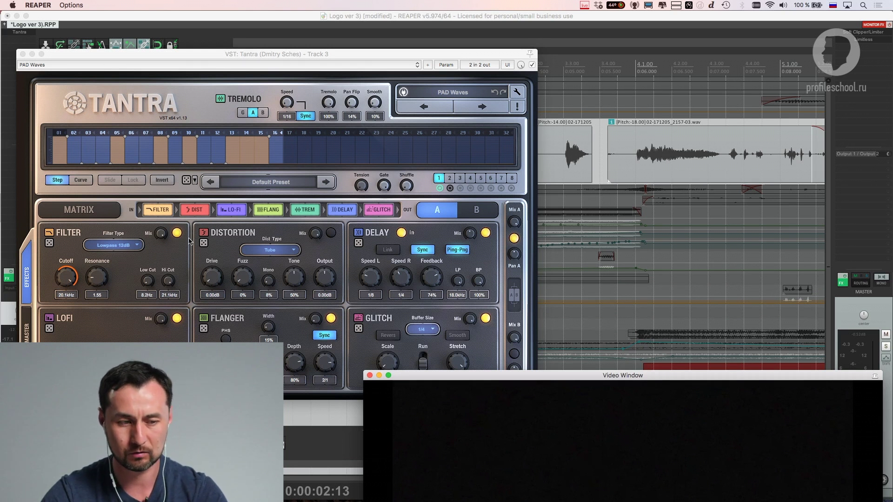
click(234, 213)
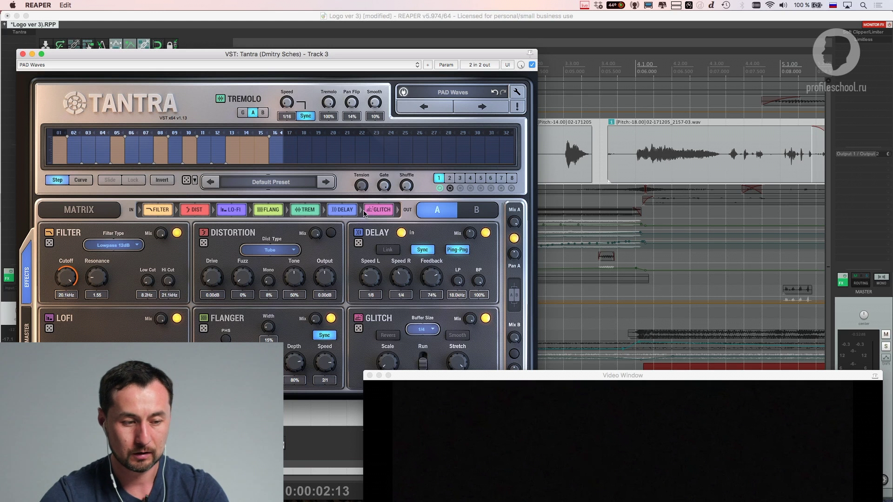
click(476, 210)
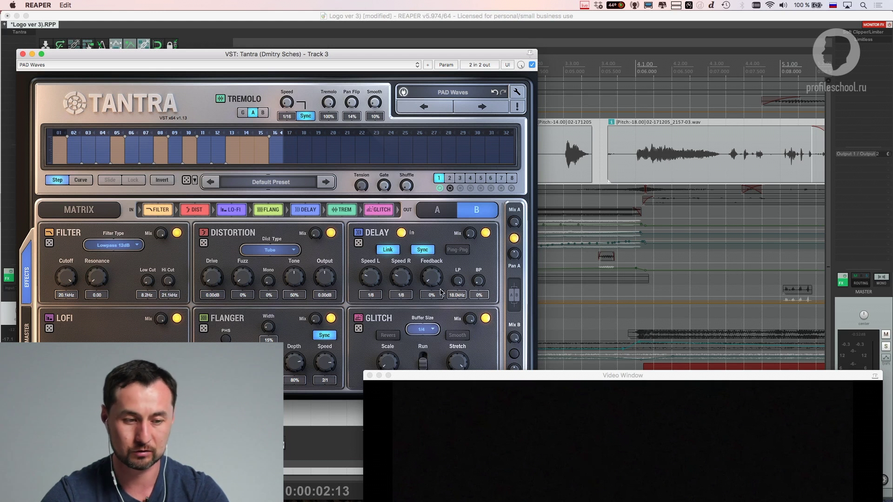
click(429, 215)
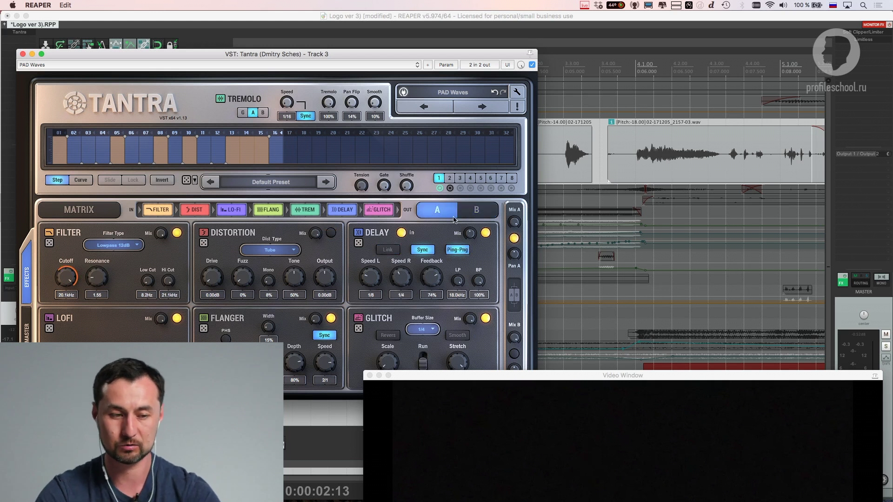
click(471, 213)
click(436, 218)
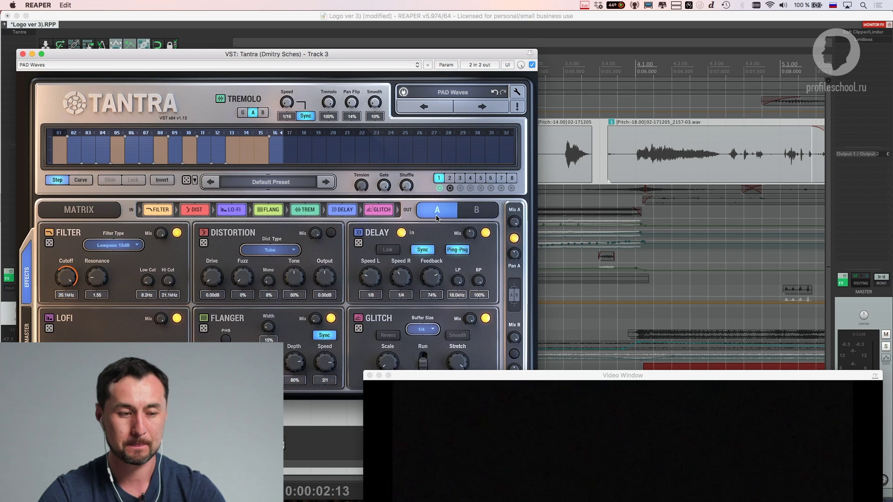
click(482, 214)
click(437, 212)
click(476, 212)
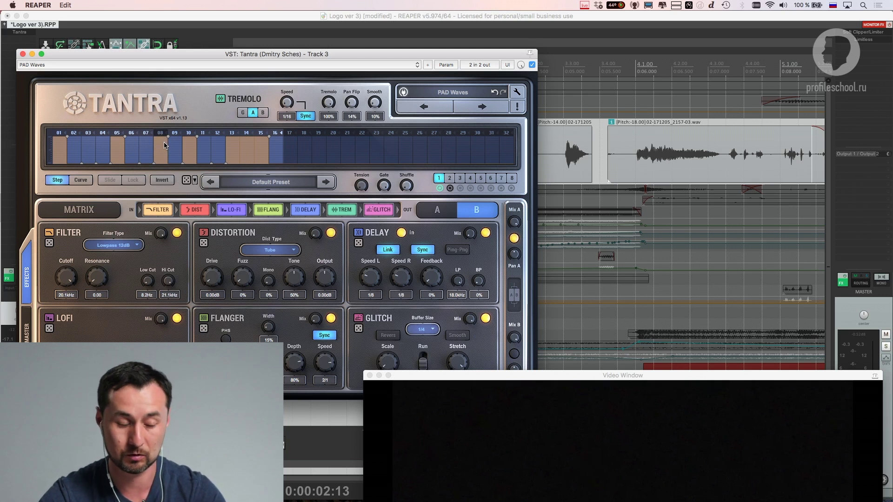
Browse Tantra's factory preset sets, including Factory Set A and Factory Set D, without loading a preset
click(474, 95)
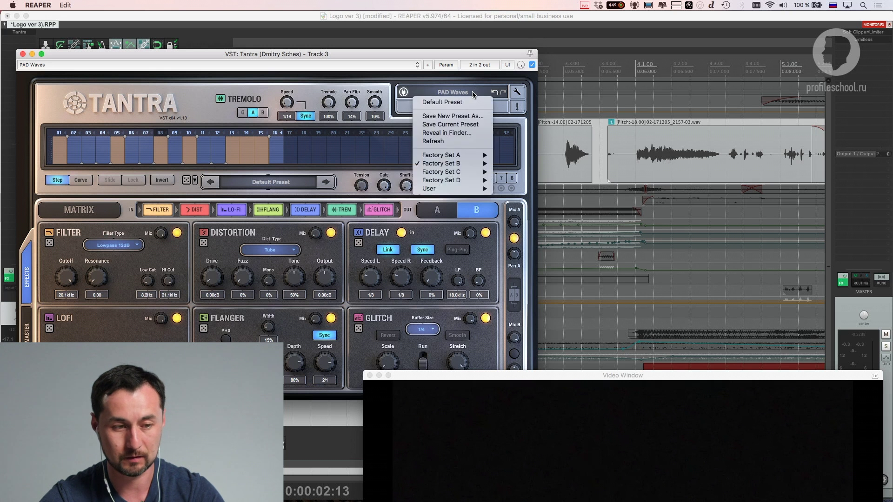
click(359, 58)
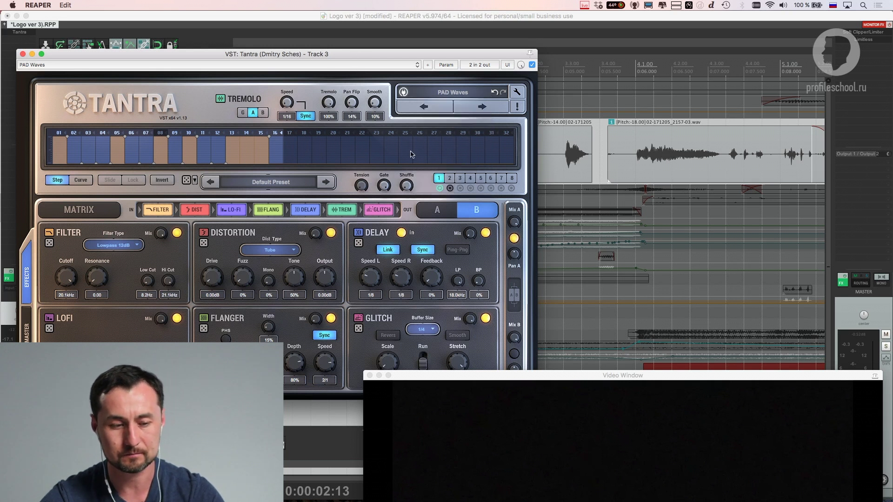
click(463, 93)
mouse_move(457, 165)
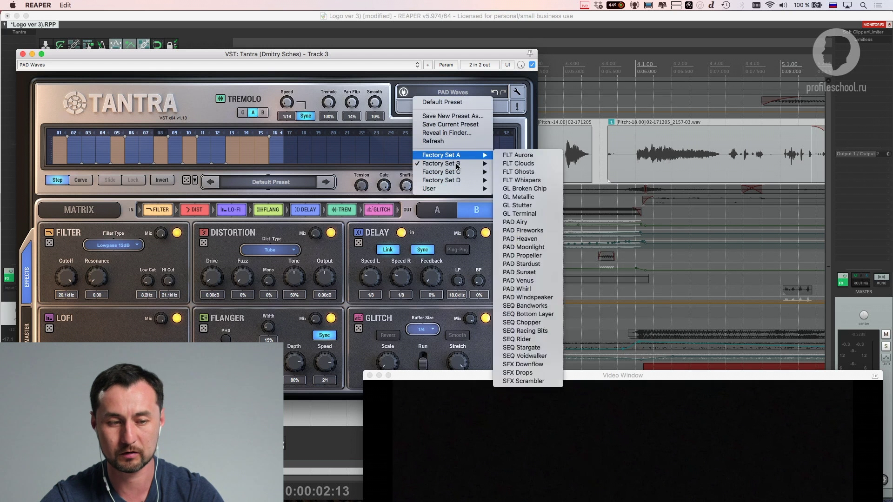
mouse_move(467, 182)
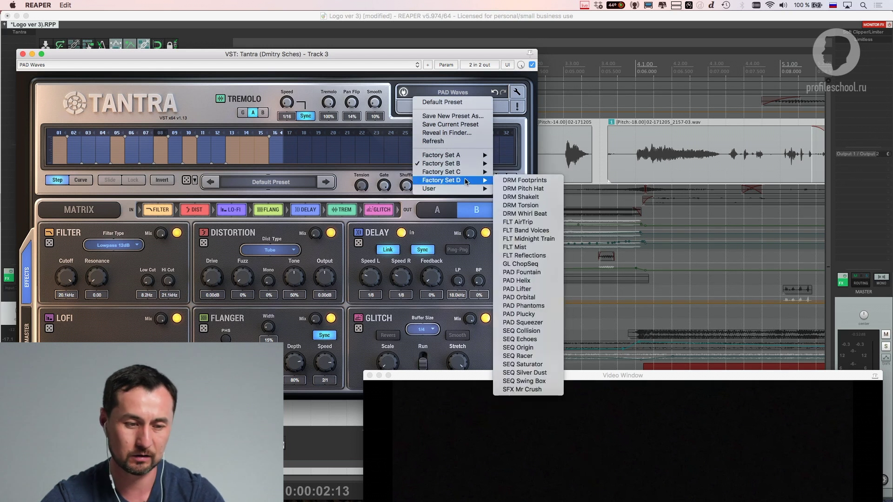
click(438, 56)
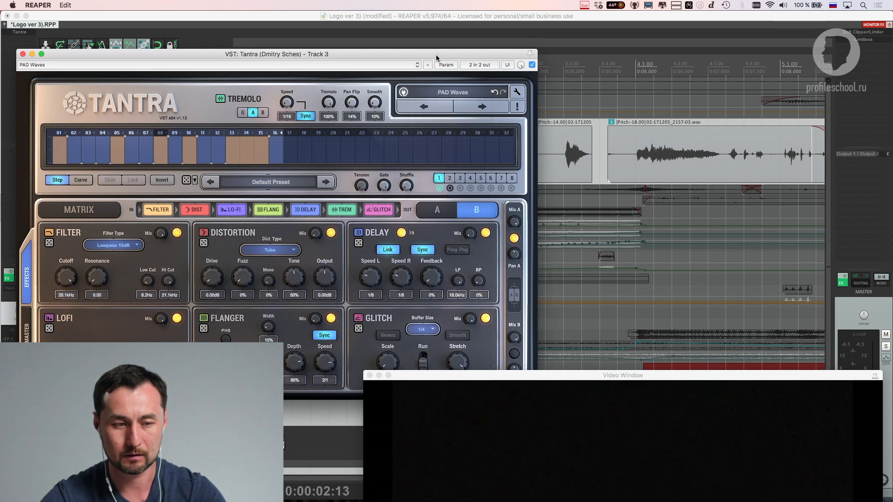
Compare the clips' playback with Tantra bypassed and switched back on, and close the plug-in window
click(532, 66)
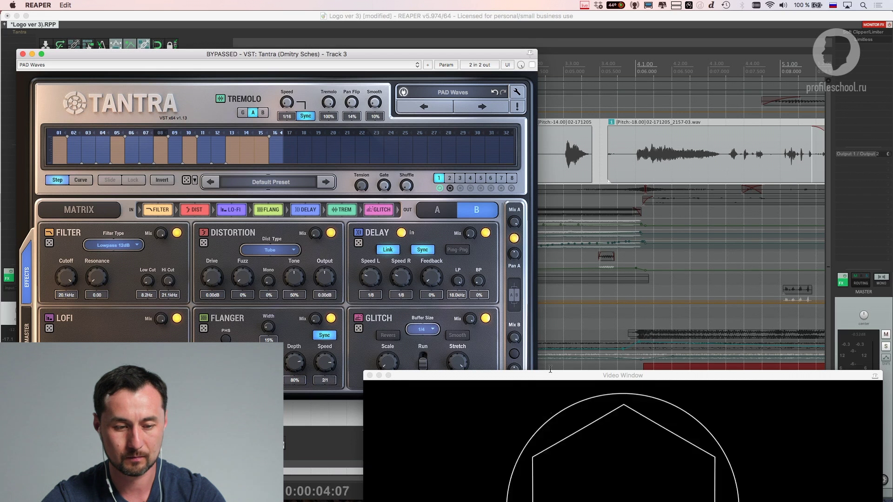
drag(553, 375, 561, 231)
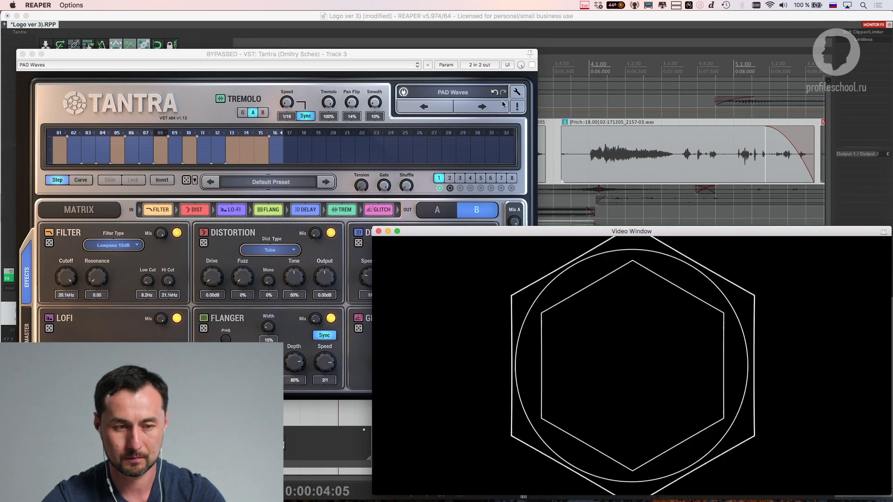
click(532, 64)
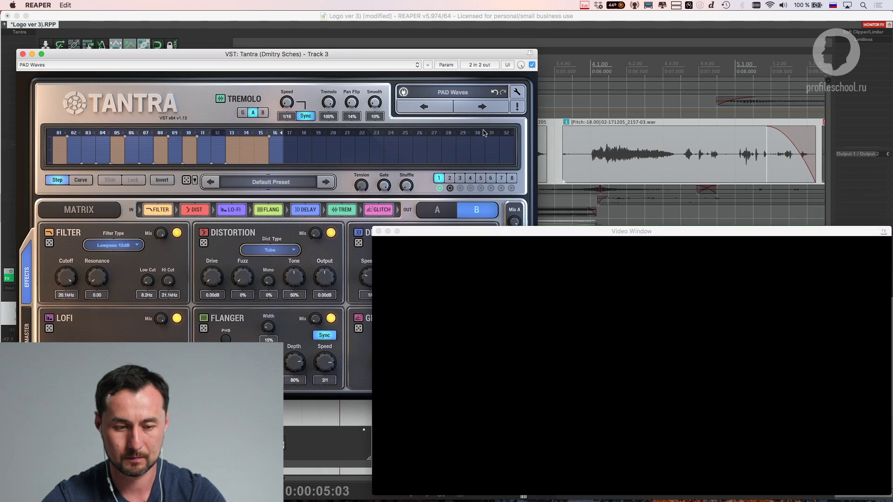
click(23, 55)
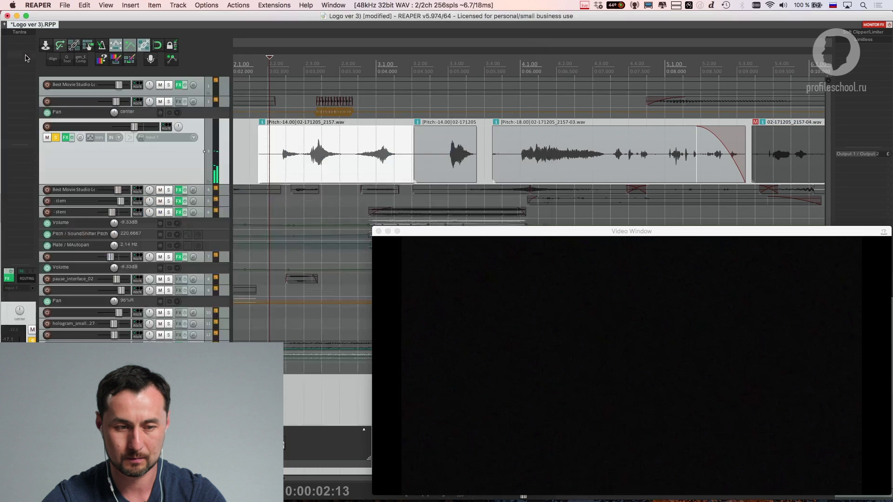
Trim the silent beginning of the 02-171205_2157-03.wav clip on the third track
drag(493, 157, 515, 157)
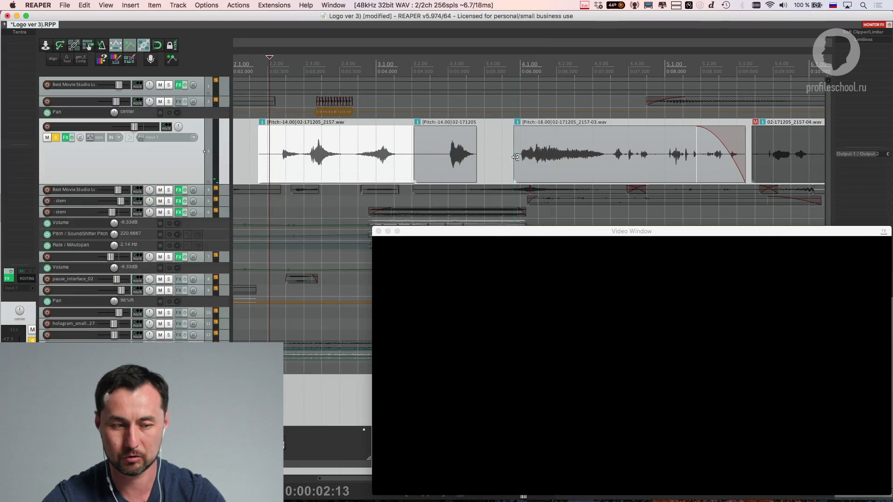
Unsolo the third track and solo the Best Movie Studio track directly below it
scroll(515, 157, down, 3)
click(56, 137)
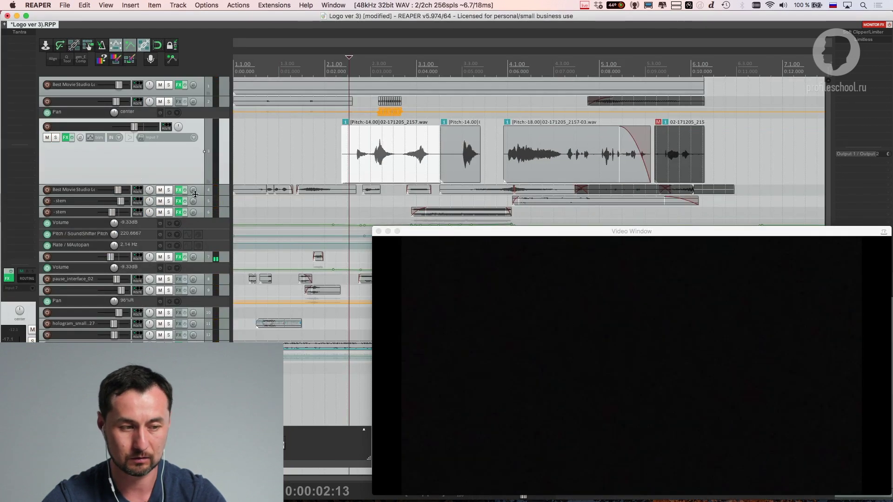
click(169, 190)
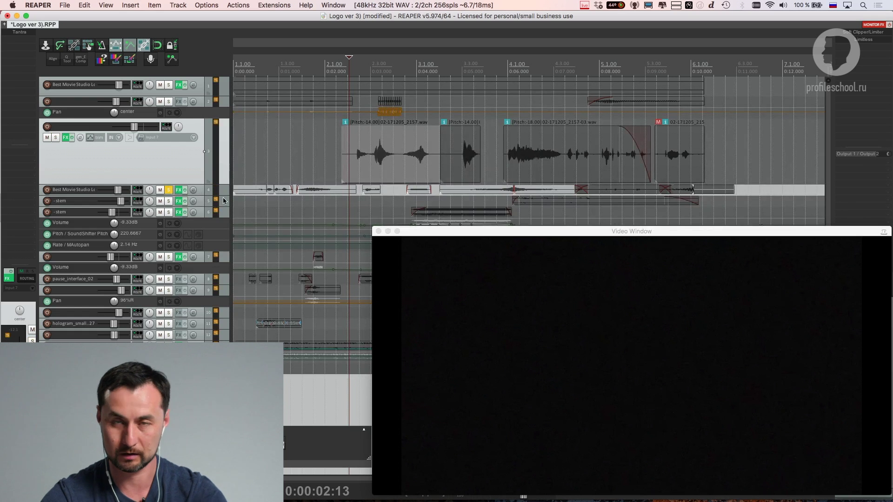
Enlarge the soloed Best Movie Studio Logos track and place the play cursor near the start of its first clip
drag(224, 195, 223, 242)
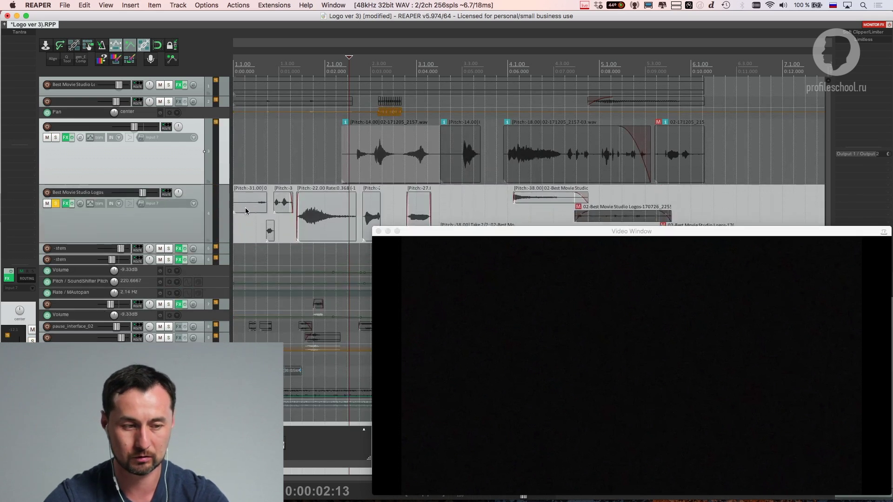
click(246, 206)
scroll(289, 203, up, 10)
scroll(372, 198, down, 1)
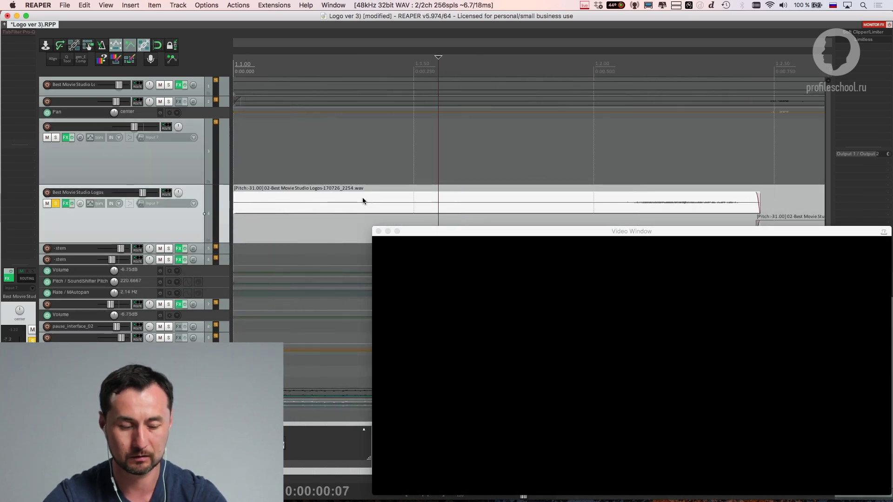
scroll(368, 200, down, 10)
Move the video window clear of the clips and play the Best Movie Studio Logos track against the video
key(space)
drag(429, 232, 479, 170)
key(space)
key(space)
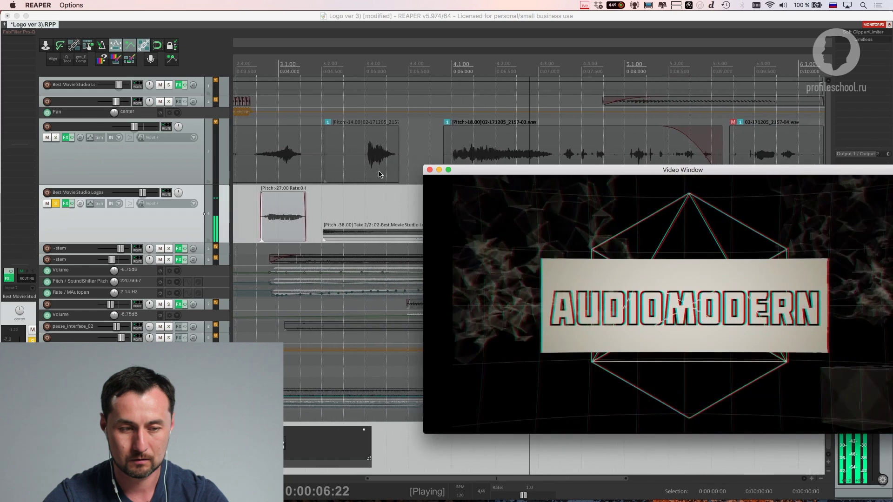
key(space)
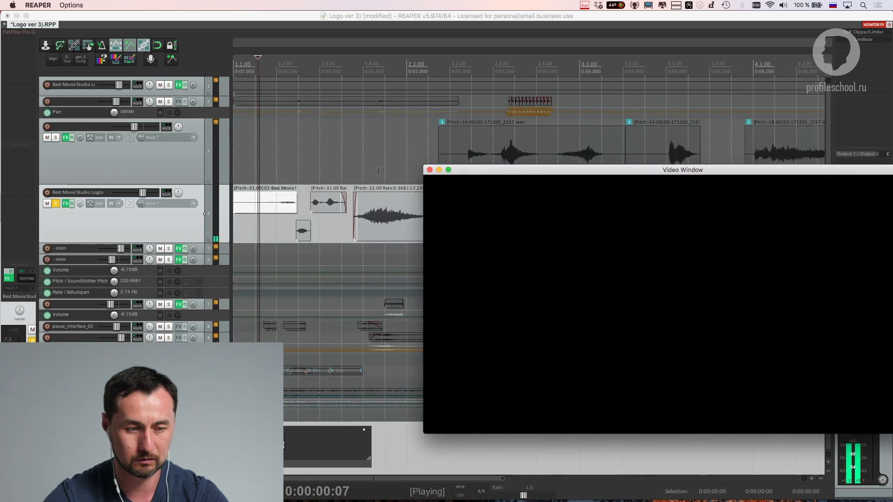
click(131, 229)
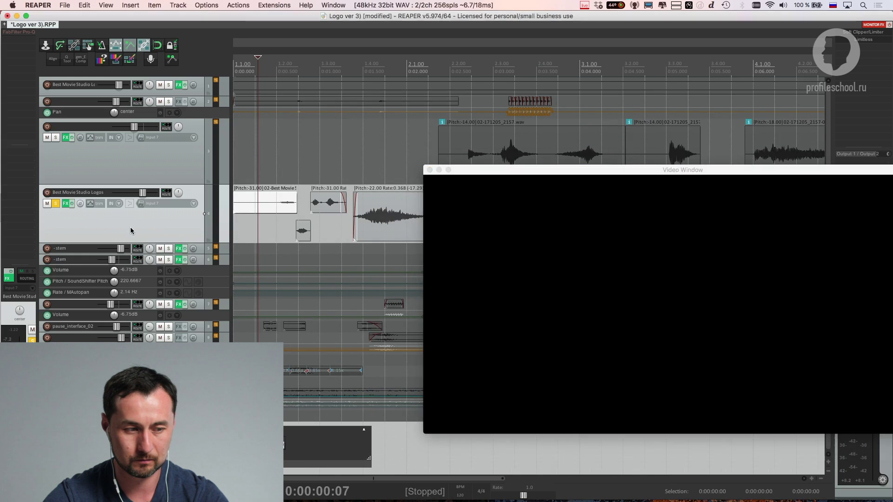
key(space)
key(space)
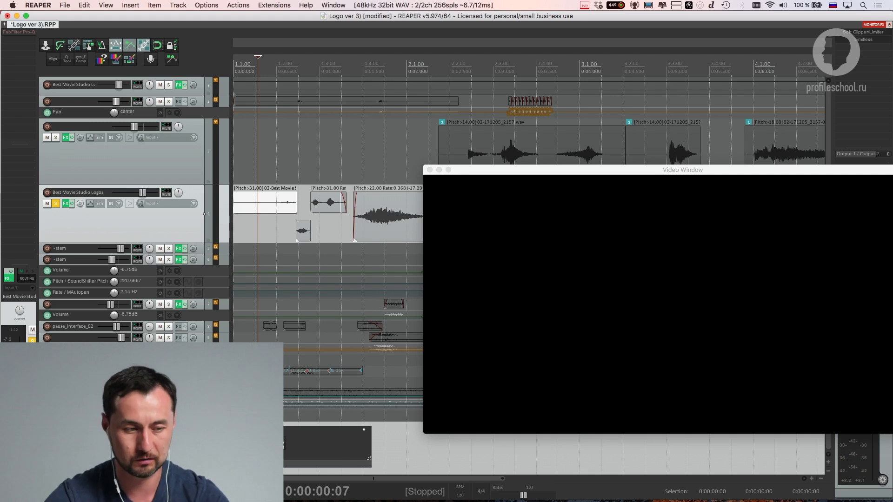
Add FabFilter Pro-Q 3 to the Best Movie Studio Logos track and play the clips to view their spectrum
double_click(24, 43)
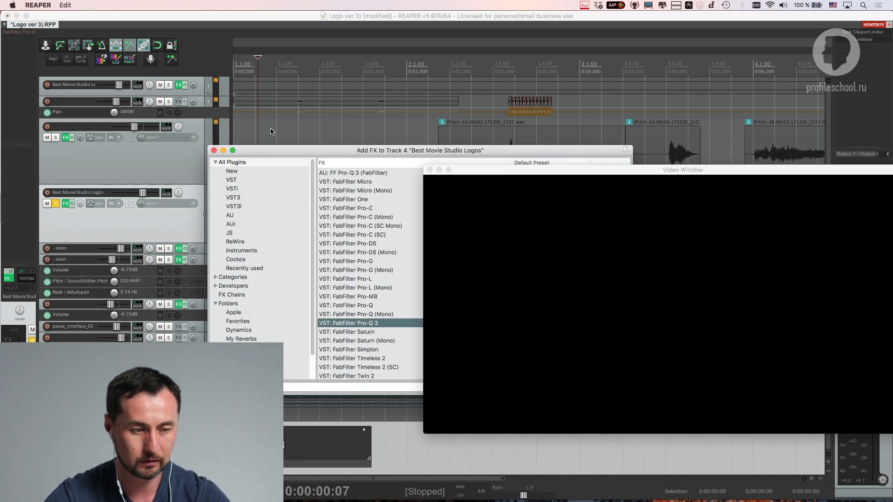
key(Return)
key(space)
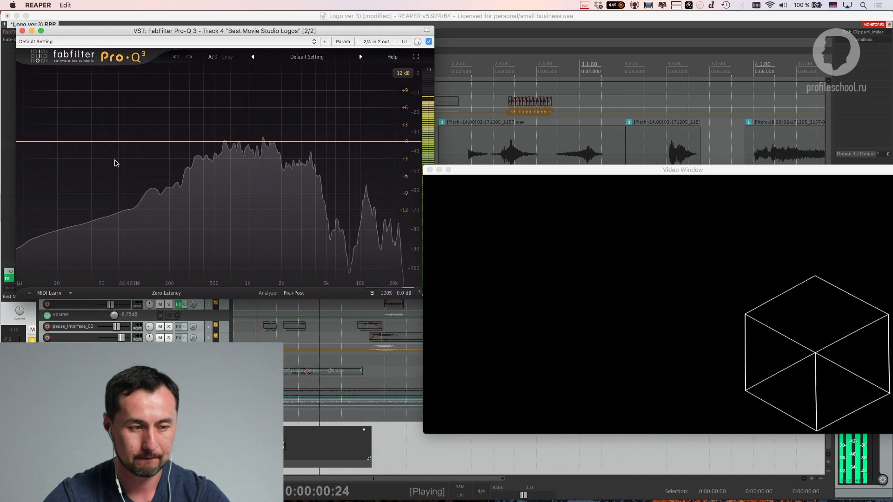
key(space)
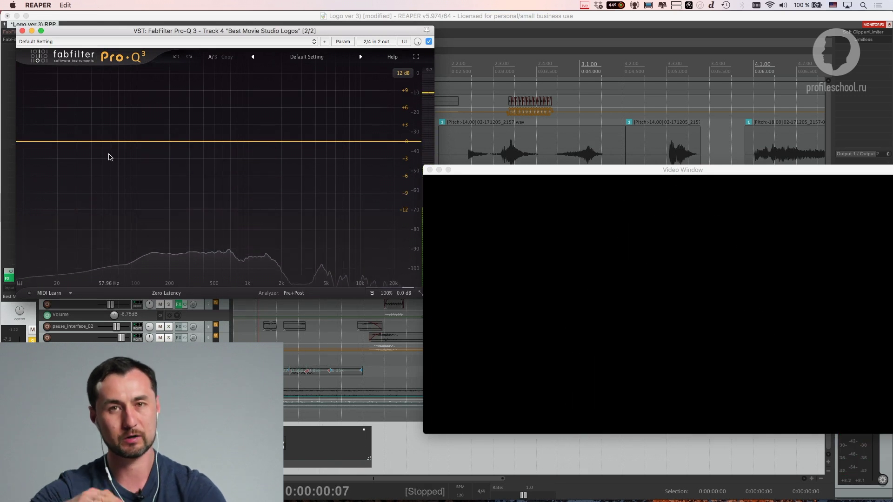
key(space)
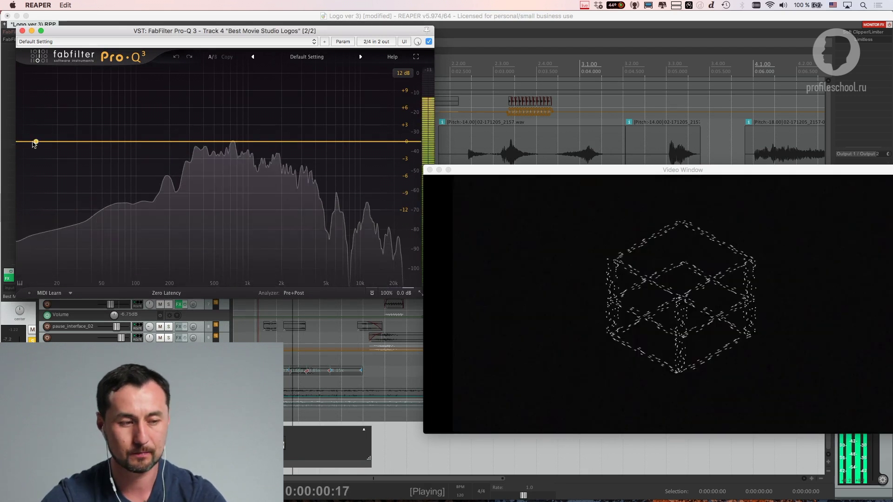
key(space)
Add a low-cut band in Pro-Q 3 and tune it to about 79 Hz while the clips play
drag(32, 142, 106, 142)
drag(248, 34, 285, 252)
click(503, 63)
key(space)
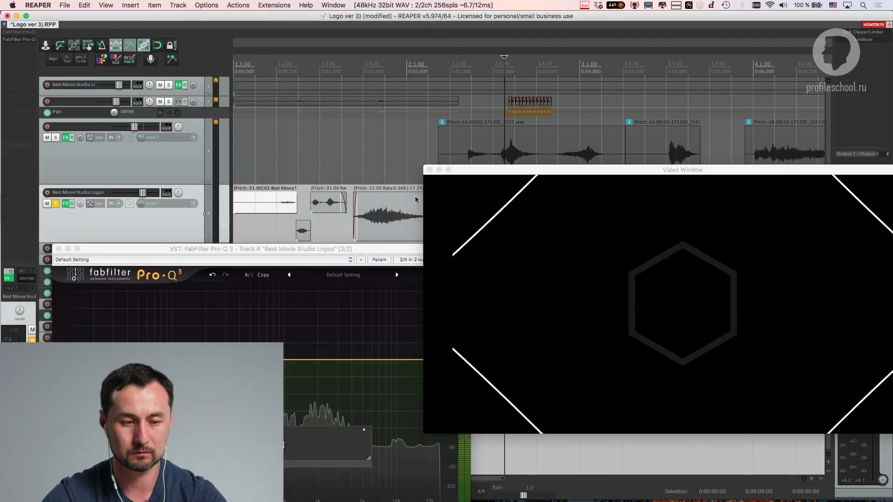
drag(382, 249, 332, 81)
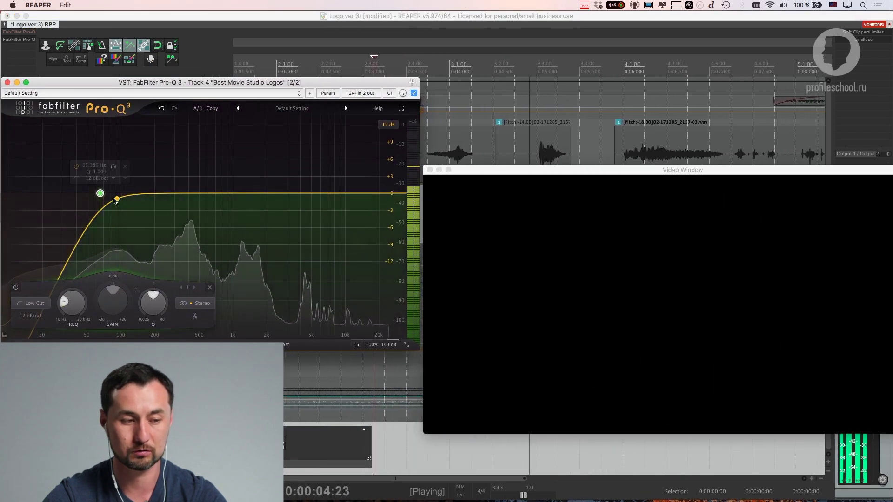
drag(100, 193, 111, 193)
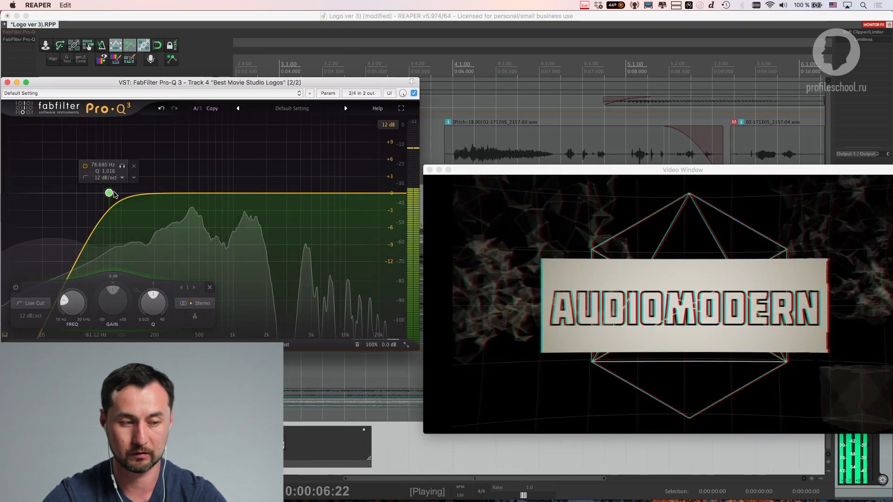
key(space)
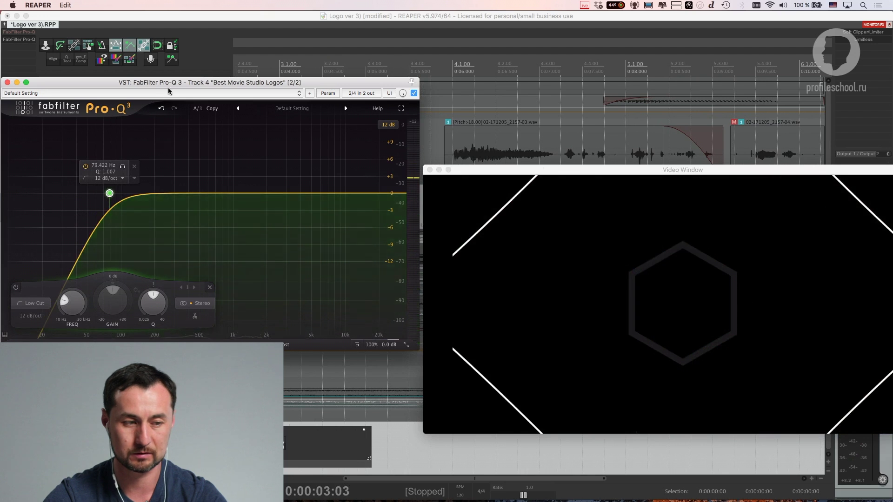
Add a bell cut of about -5.8 dB at about 1540 Hz during playback
drag(169, 85, 203, 81)
key(space)
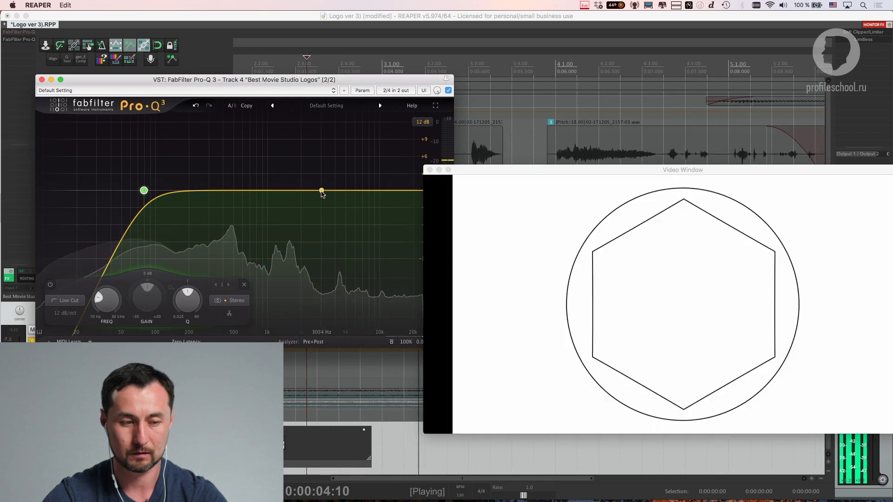
drag(391, 190, 280, 227)
key(space)
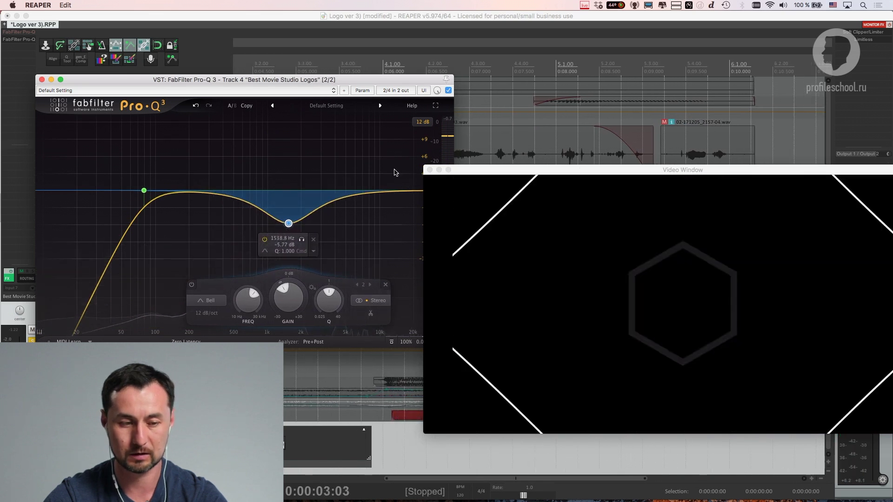
Boost the highs with a high shelf of about +7 dB at about 17 kHz, and close the equalizer window
key(space)
drag(462, 170, 523, 168)
drag(435, 190, 406, 171)
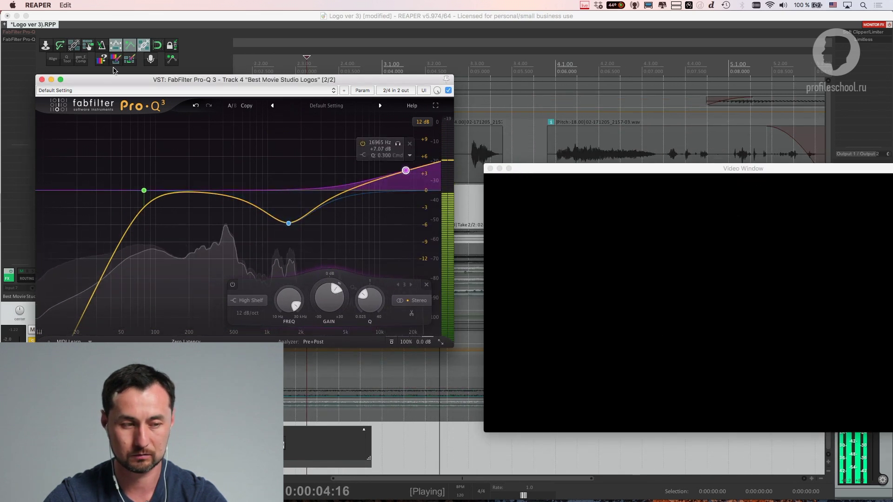
click(42, 79)
key(space)
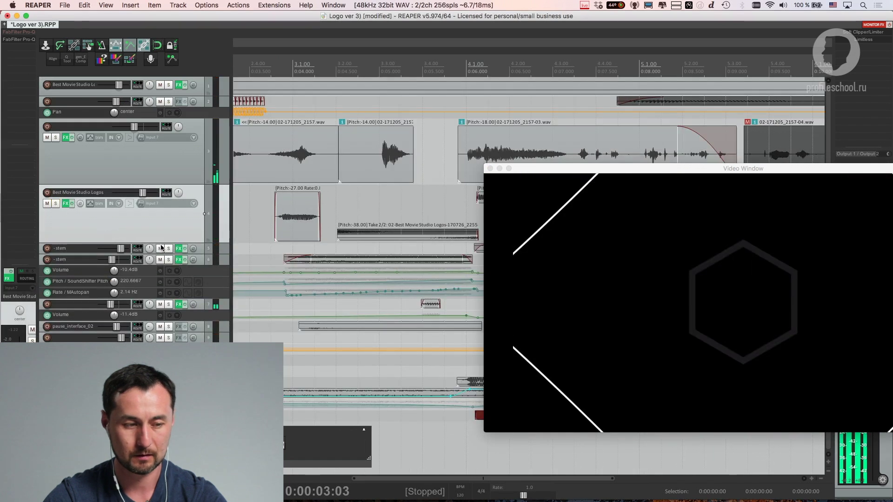
Switch the solo from Best Movie Studio Logos to the -stem track directly below it and enlarge that track
click(168, 249)
drag(520, 177, 415, 318)
click(456, 243)
drag(229, 254, 229, 296)
Audition the -stem clip pitched to -27 from several positions against the video
key(space)
scroll(516, 251, right, 3)
scroll(516, 251, down, 1)
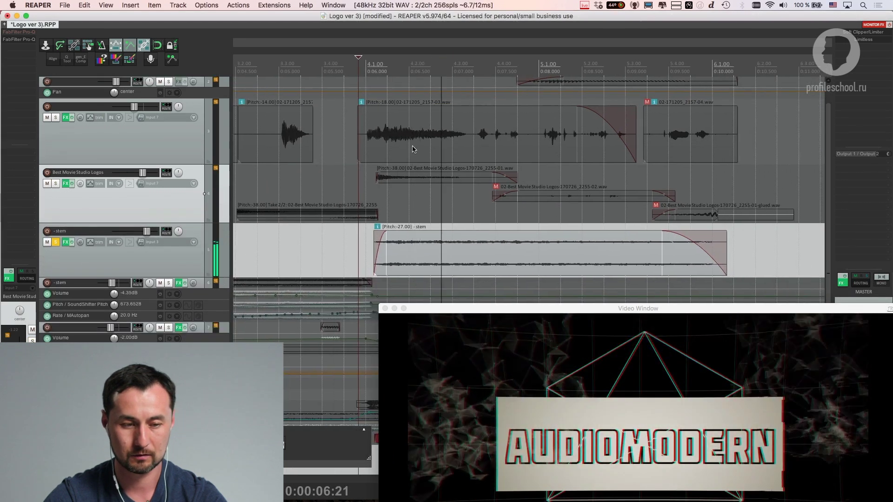
click(462, 249)
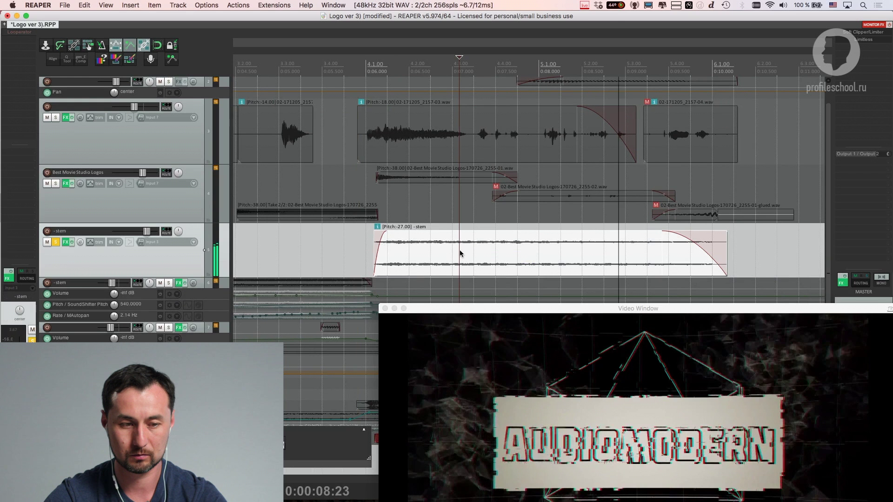
key(space)
key(space)
scroll(428, 251, down, 3)
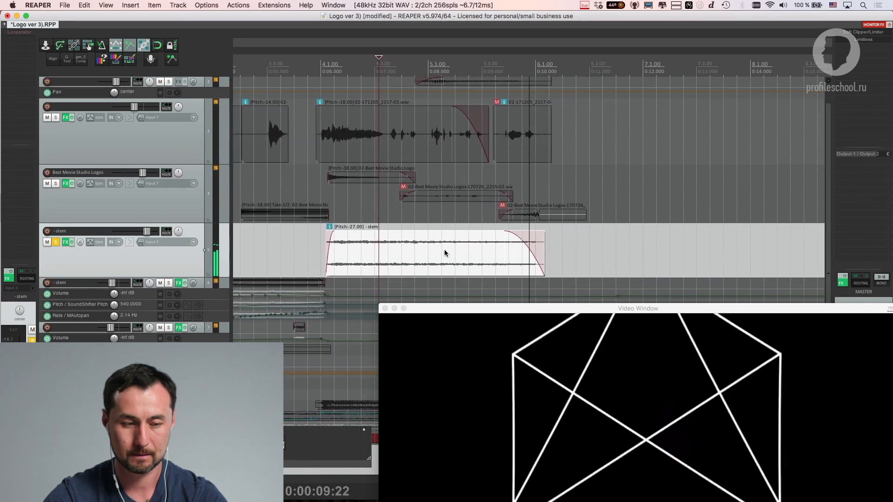
key(space)
click(573, 244)
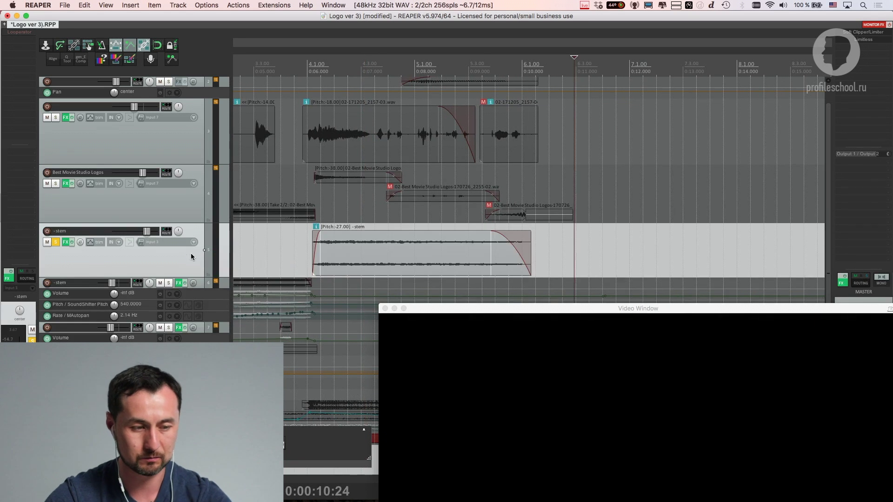
click(337, 257)
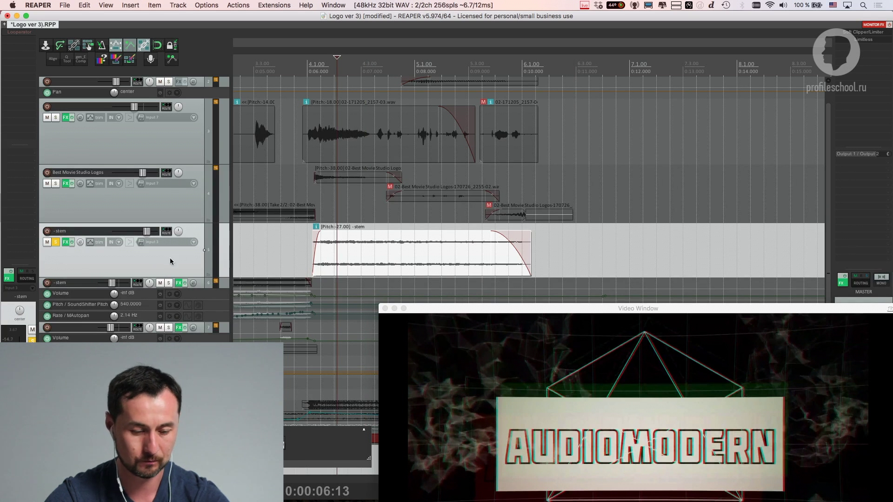
Insert a new record-armed track below the soloed -stem track and place the cursor past the clips at 0:00:10:17
key(super+t)
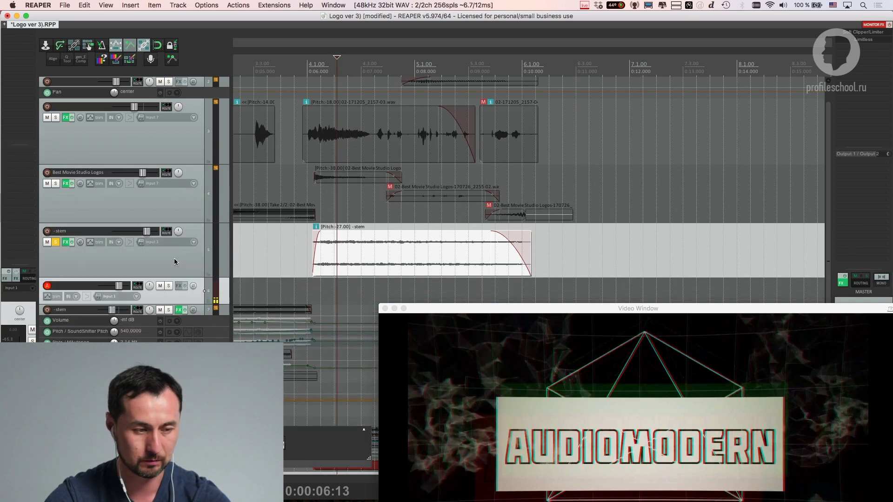
click(558, 273)
key(super+r)
click(494, 182)
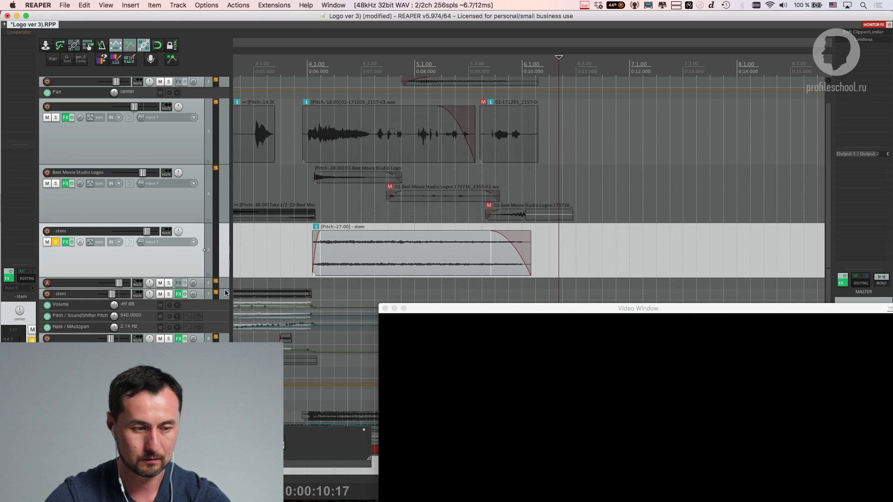
click(223, 285)
key(super+t)
key(super+z)
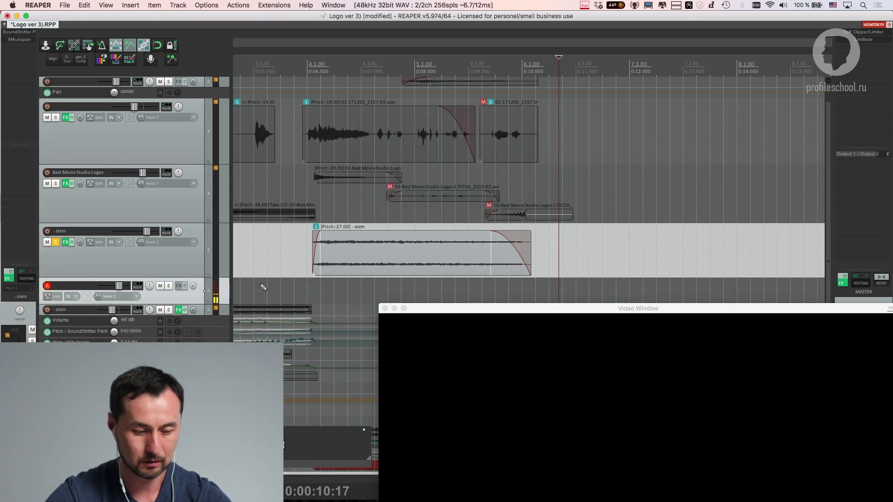
Record a take of a few seconds onto the new track, moving the video window lower
key(super+r)
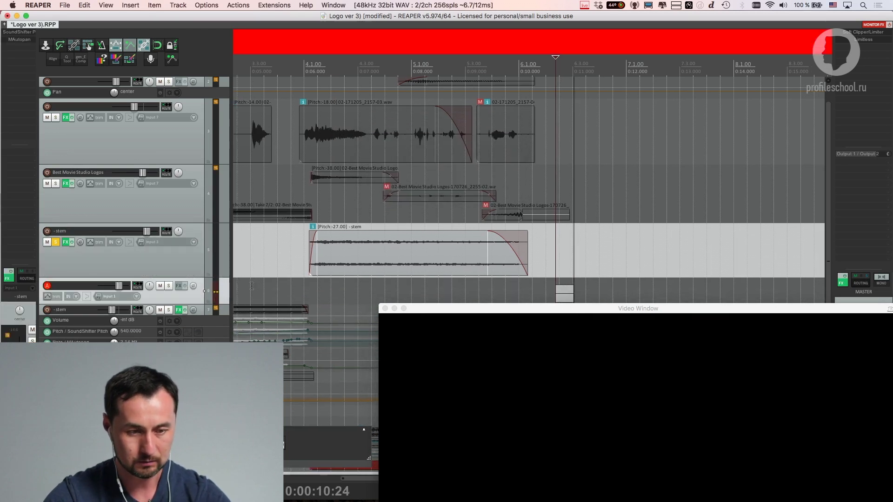
drag(446, 309, 439, 350)
key(space)
Enlarge and solo the newly recorded track, and unsolo the -stem track above it
drag(225, 305, 225, 343)
click(58, 296)
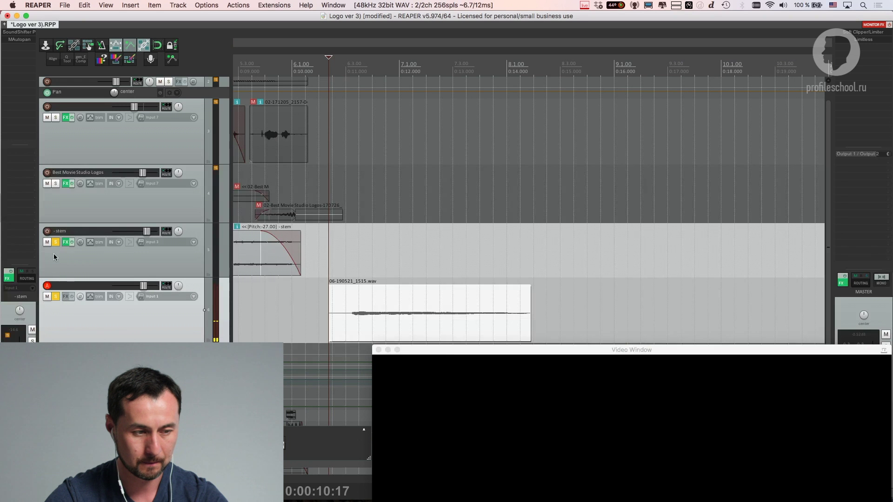
click(57, 243)
Lower the pitch of the 06-190521_1515.wav recording to -19 semitones, auditioning it along the way
click(376, 298)
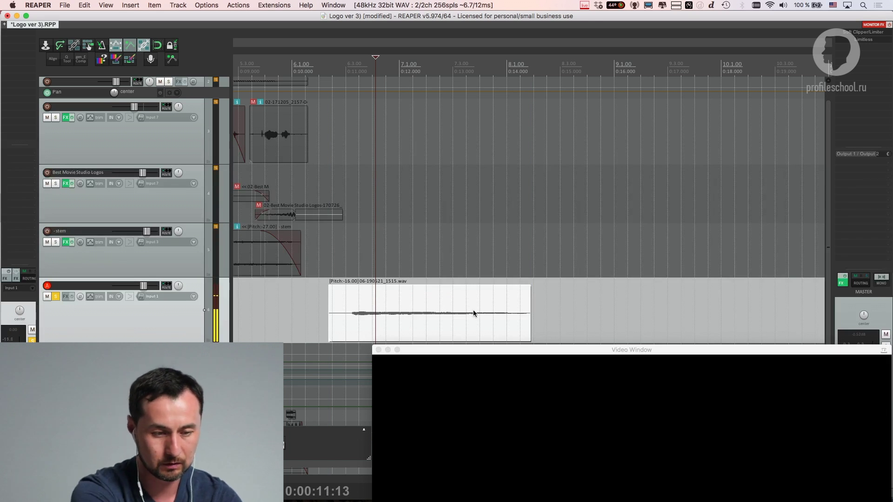
key(space)
key(shift+9)
key(shift+9)
key(shift+9)
key(space)
key(KP_9)
key(KP_9)
key(KP_9)
key(KP_9)
key(KP_9)
key(space)
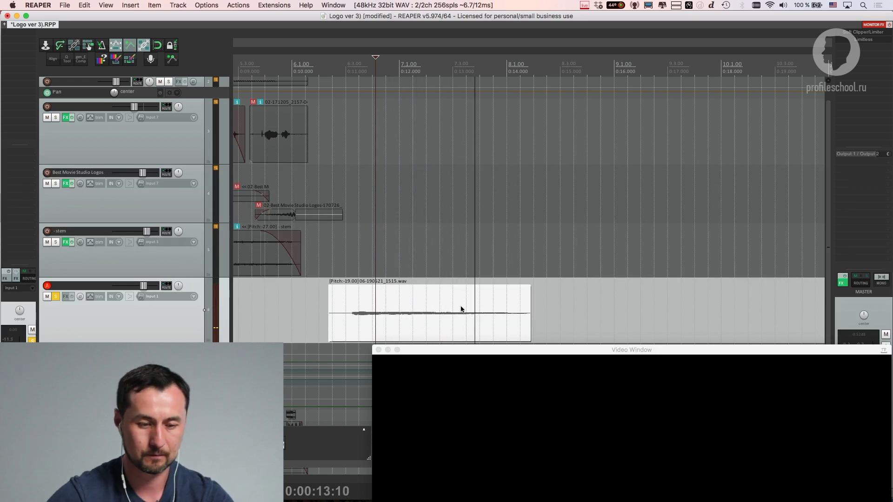
Shorten the recorded clip to about 1.975 seconds and turn off preserving pitch when its rate changes
drag(530, 314, 435, 314)
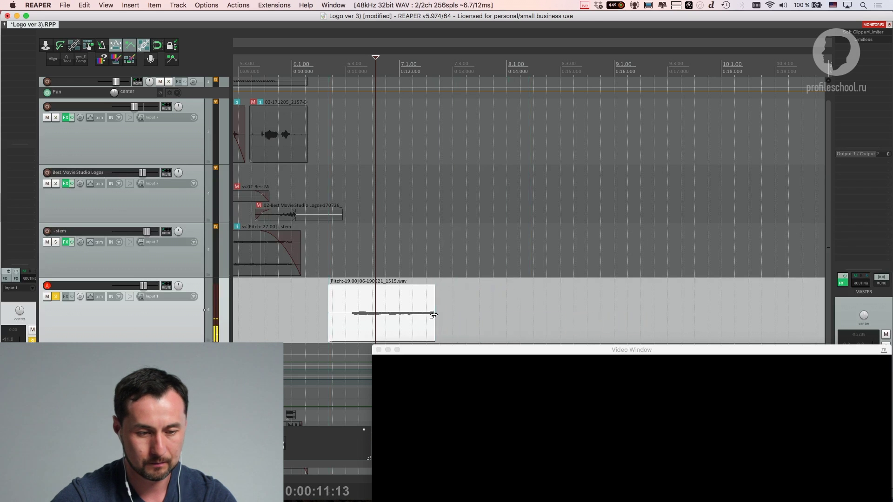
double_click(395, 318)
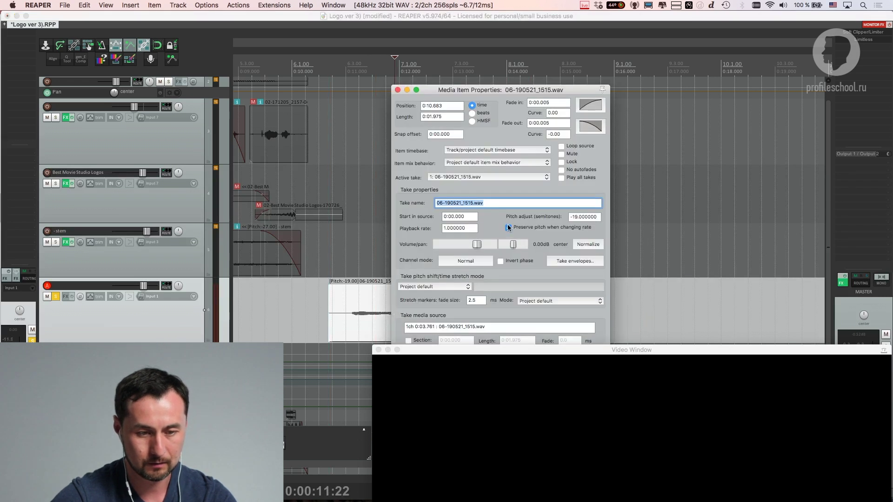
drag(495, 89, 229, 89)
click(259, 371)
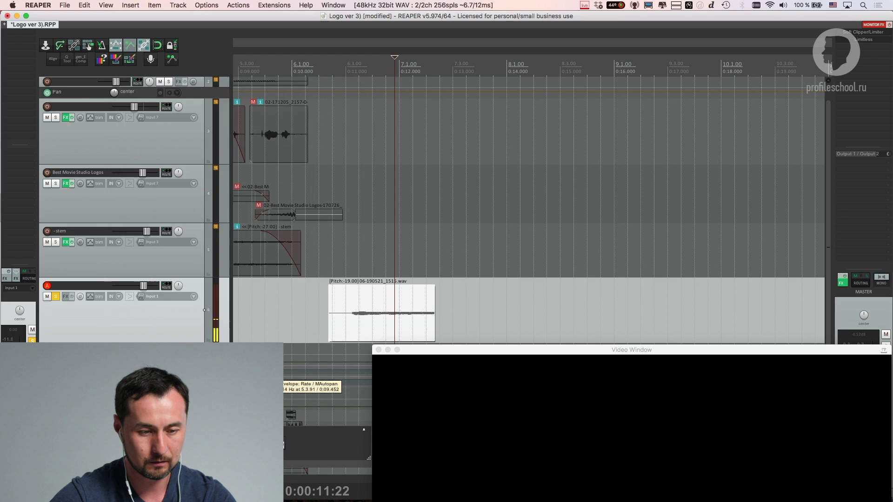
Stretch the recorded clip to a rate of about 0.559 with a fade-out, and trim its silent beginning
drag(433, 315, 450, 288)
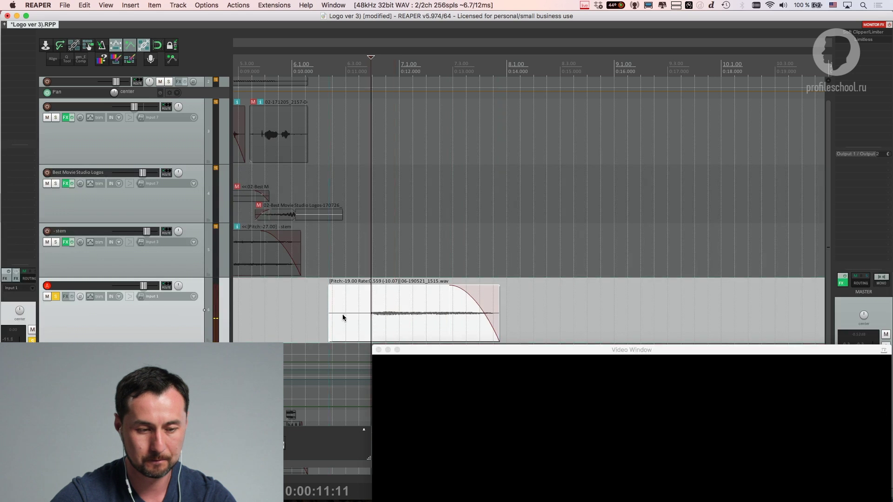
drag(331, 318, 352, 319)
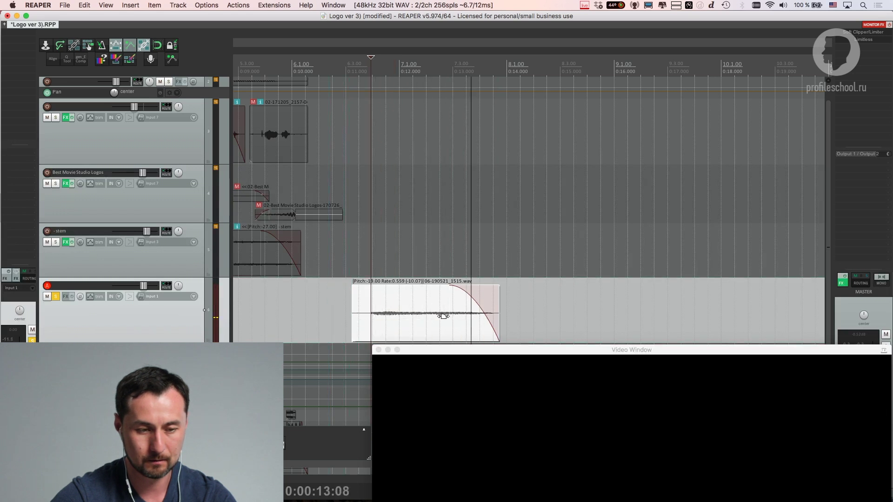
Raise the pitch of the 06-190521_1515.wav clip to -14 semitones and play it back
key(shift+0)
key(shift+0)
key(shift+0)
key(space)
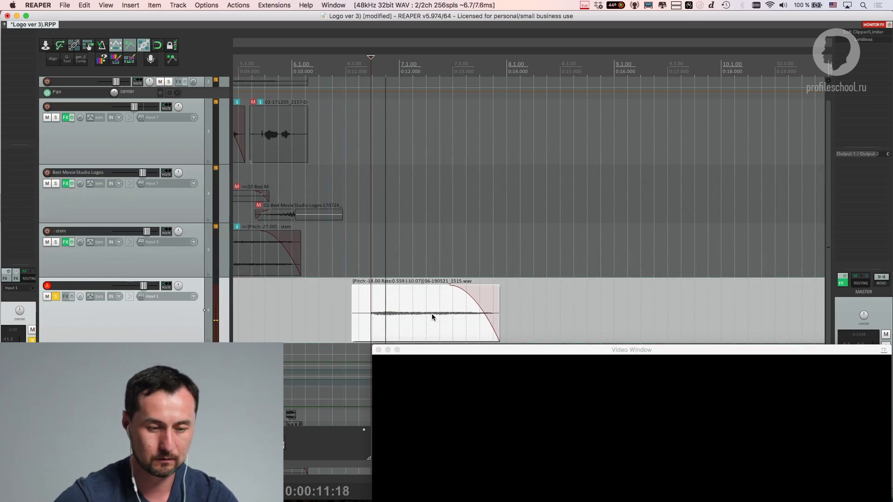
Move the recorded clip earlier so it starts just before 4.1.00, beneath the -stem clip
scroll(414, 308, down, 3)
drag(501, 322, 313, 316)
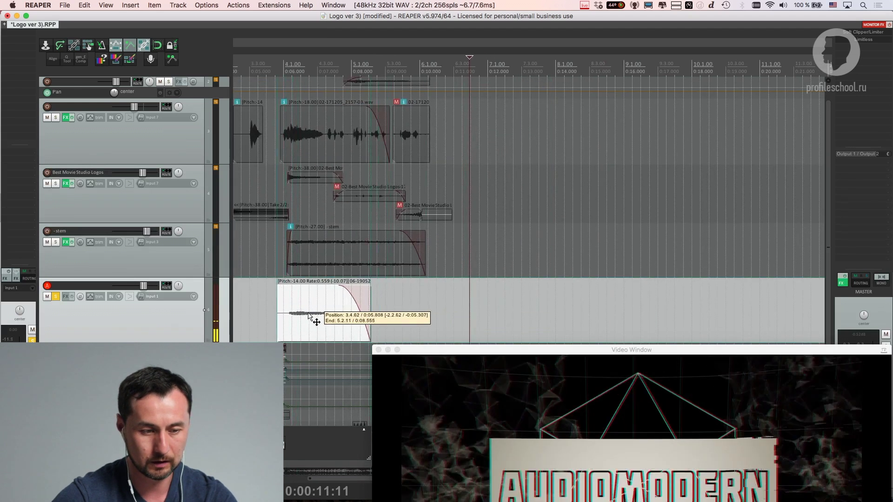
scroll(32, 54, right, 1)
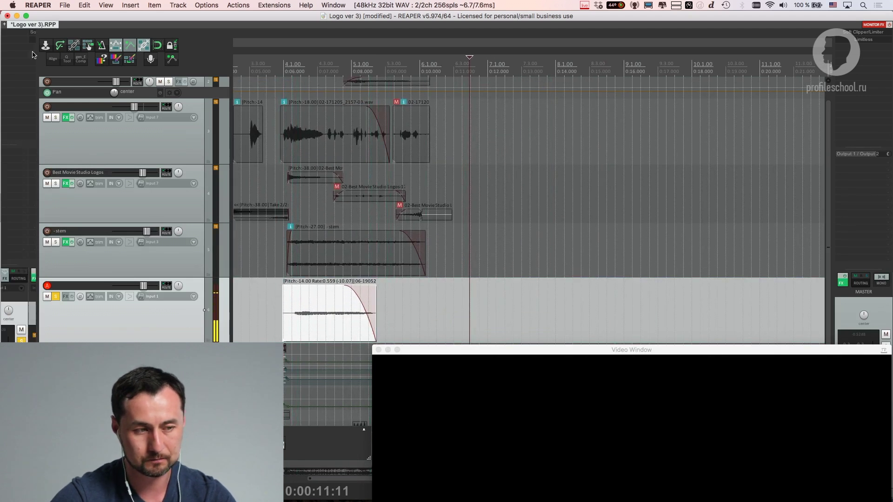
Add the VST Eventide/Blackhole reverb to the recorded track, Track 6
click(20, 43)
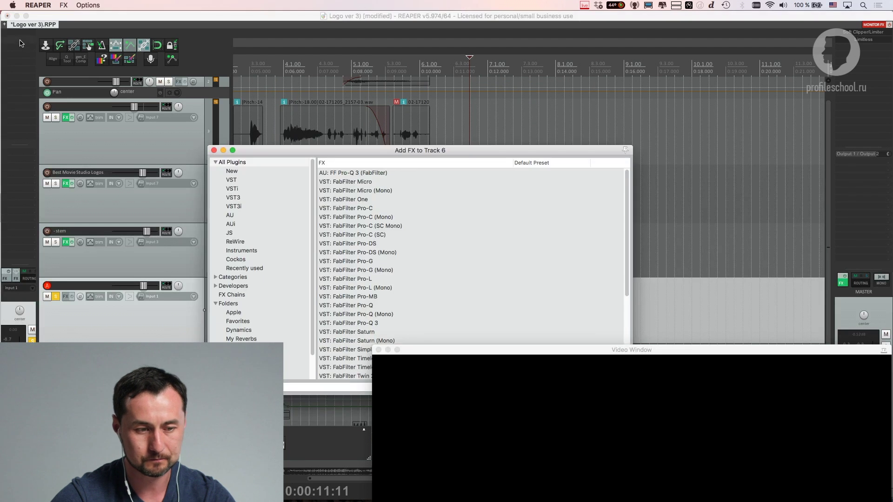
drag(312, 152, 212, 119)
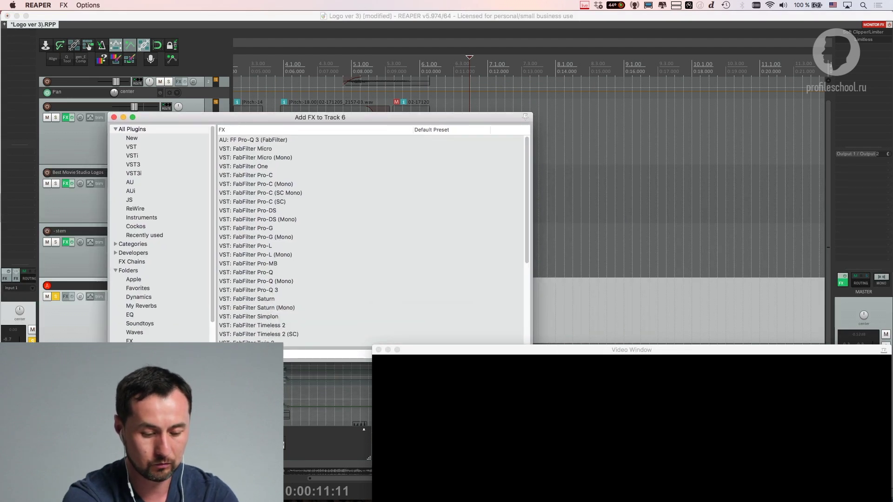
text(v)
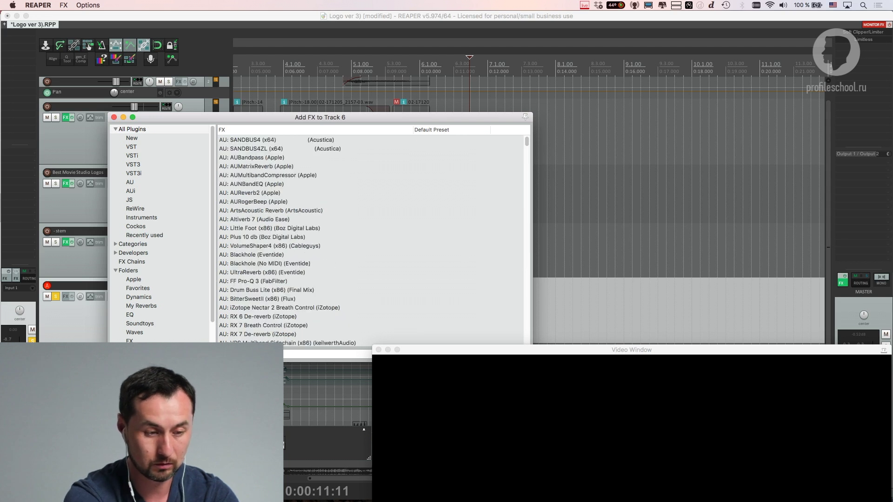
text(la)
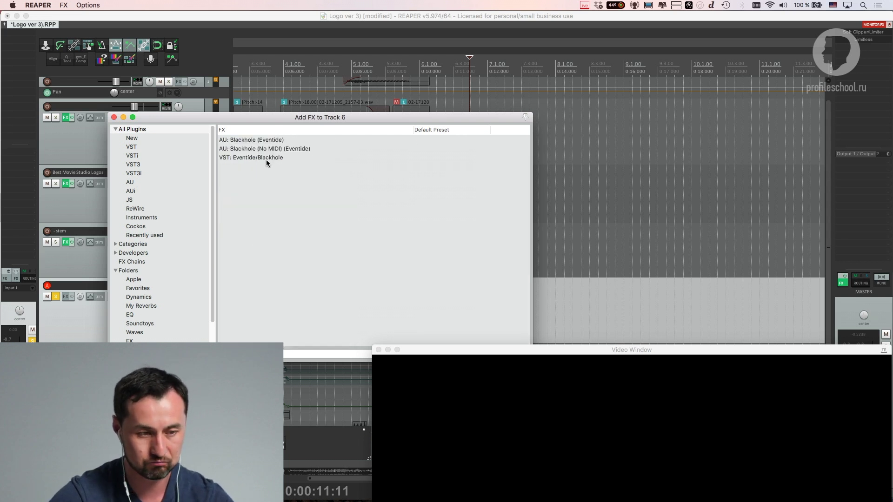
double_click(266, 158)
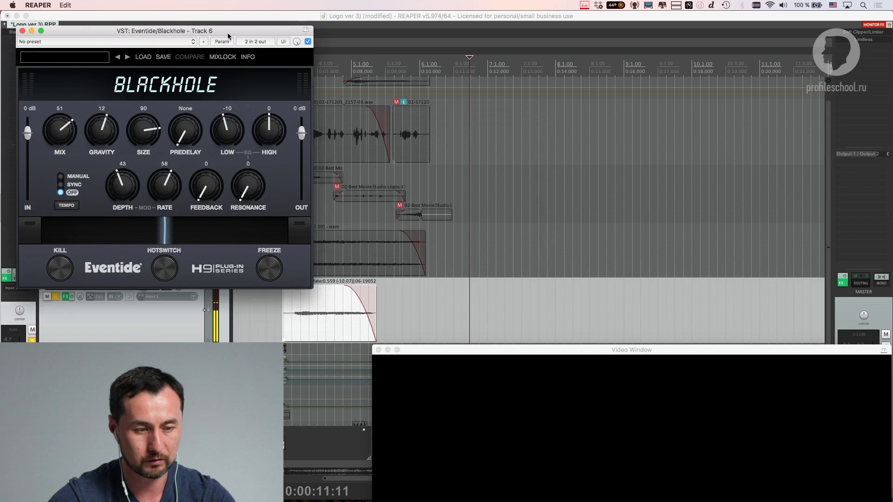
Set the Blackhole mix to 75 and raise the recorded track's volume slightly while auditioning the clip
drag(228, 35, 625, 68)
click(300, 321)
key(space)
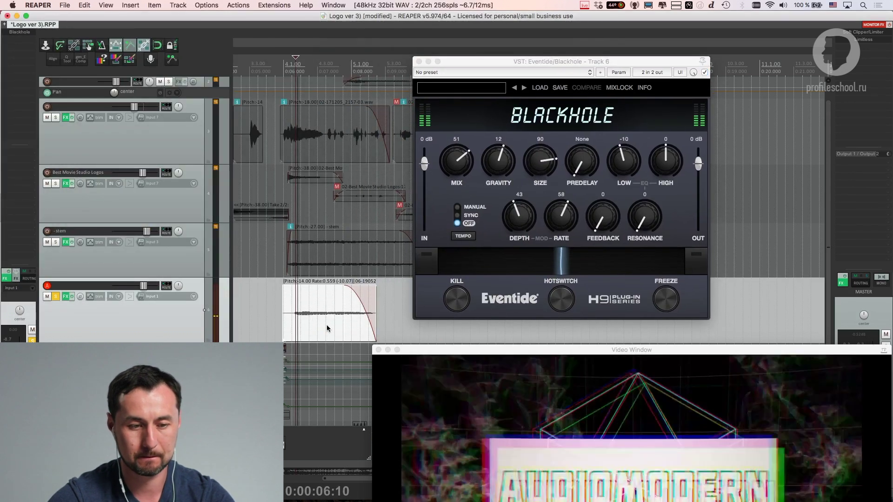
drag(458, 162, 458, 147)
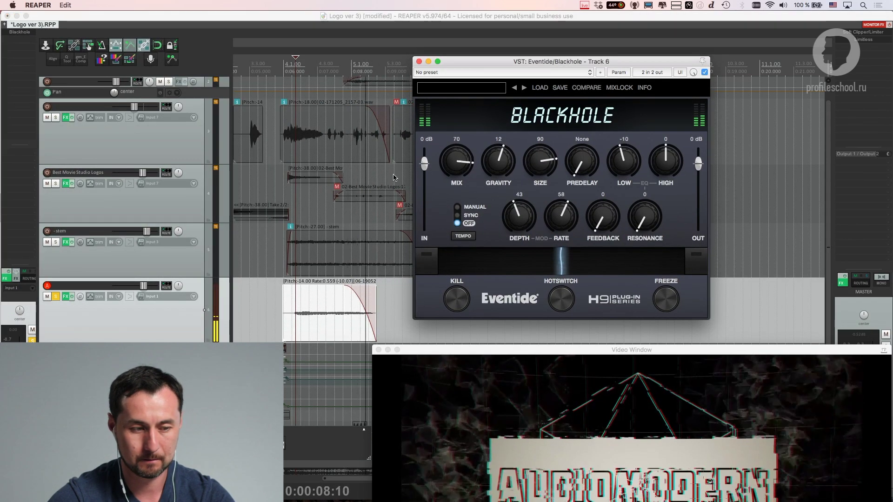
drag(145, 286, 151, 285)
drag(457, 162, 457, 157)
key(space)
click(287, 324)
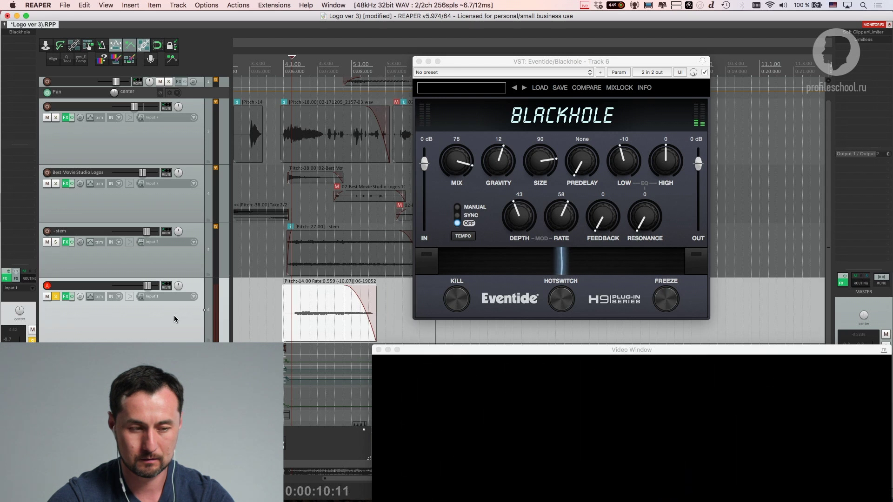
key(space)
Add the VST Soundtoys/EffectRack to Track 6 after Blackhole
double_click(25, 46)
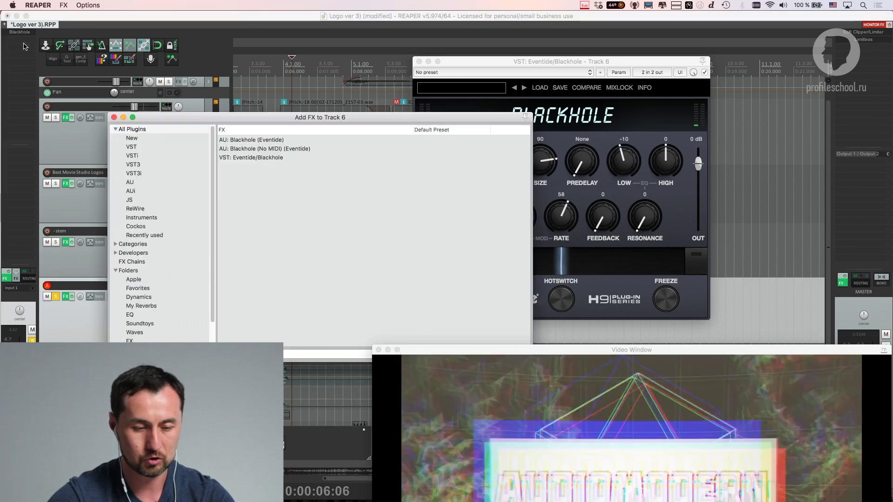
text(eff)
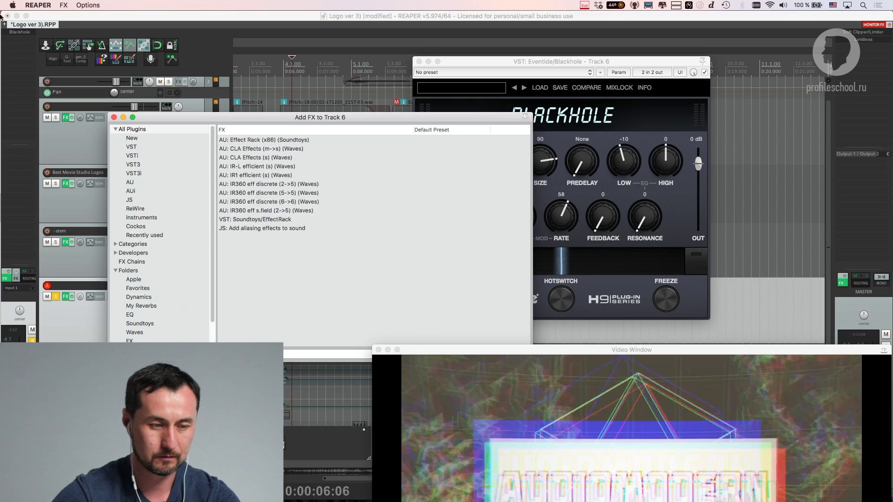
text(r)
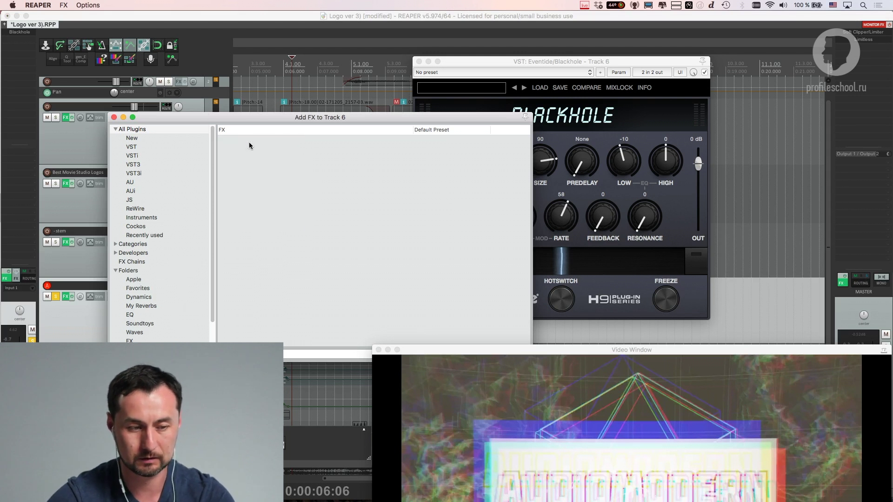
key(BackSpace)
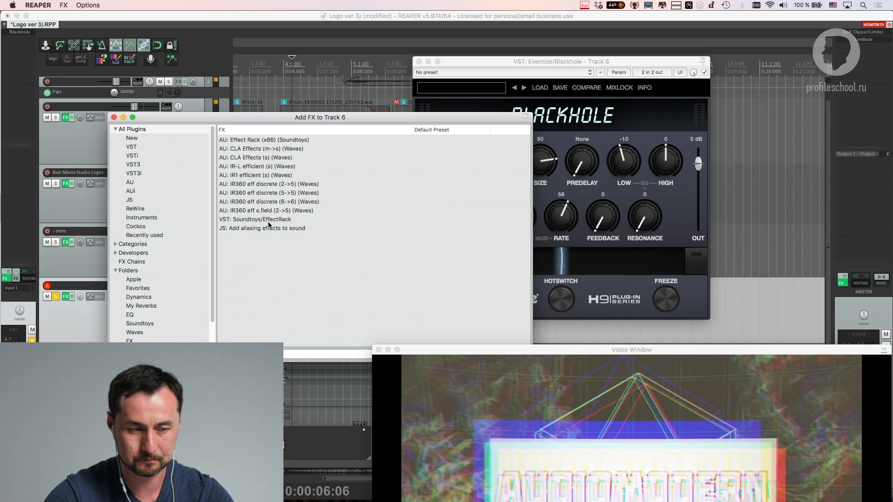
click(261, 221)
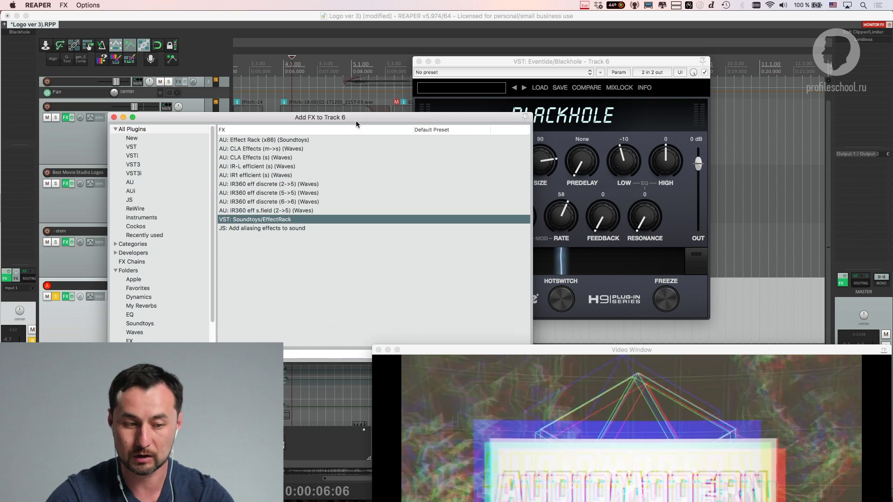
drag(357, 124, 286, 79)
click(395, 310)
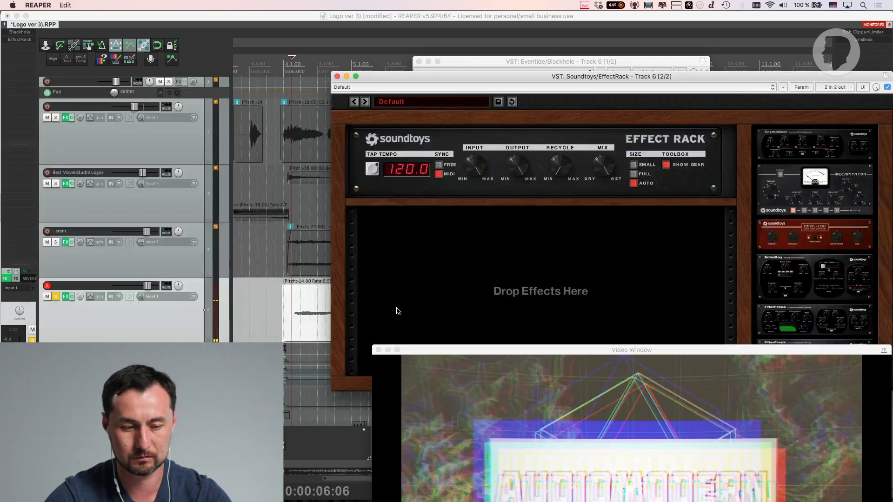
Load the Morse Code Crystals sound design preset in EffectRack, audition the clip with it, and close the plug-in window
click(440, 104)
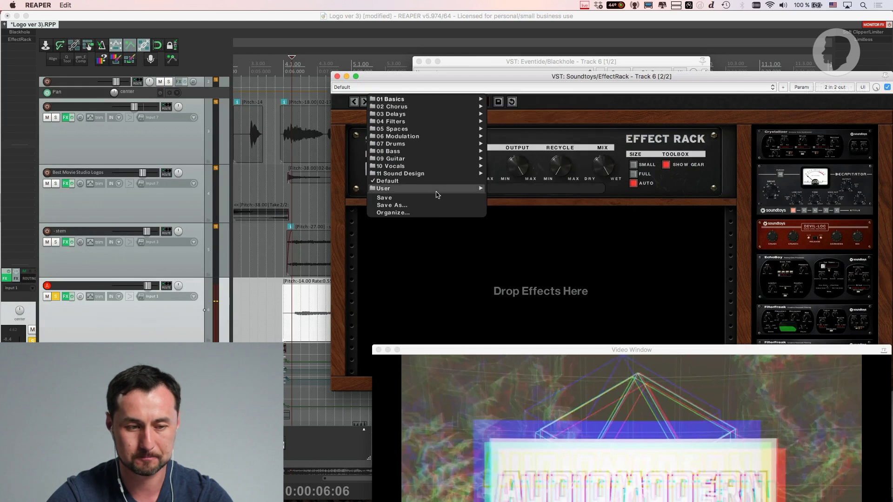
mouse_move(439, 175)
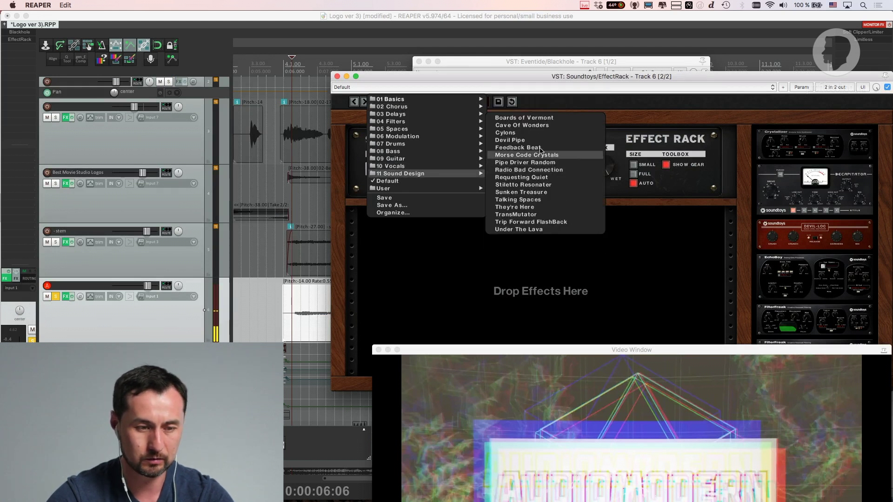
click(526, 155)
click(199, 321)
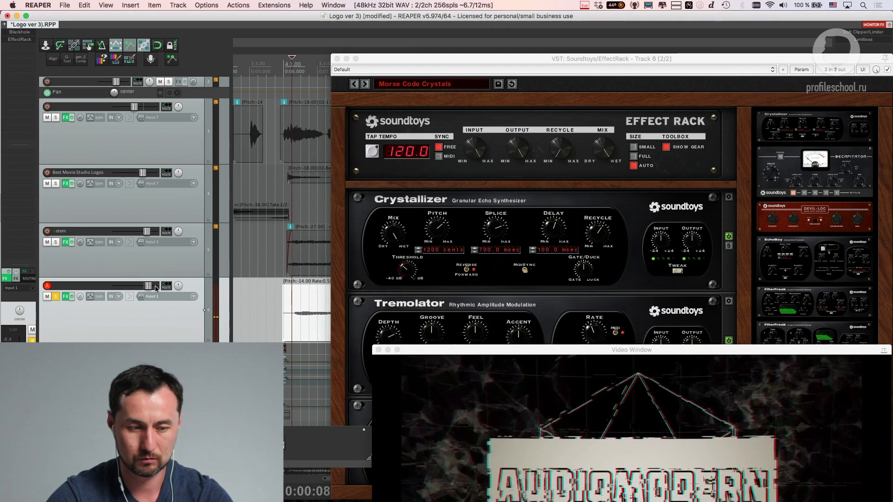
click(548, 60)
drag(547, 59, 454, 37)
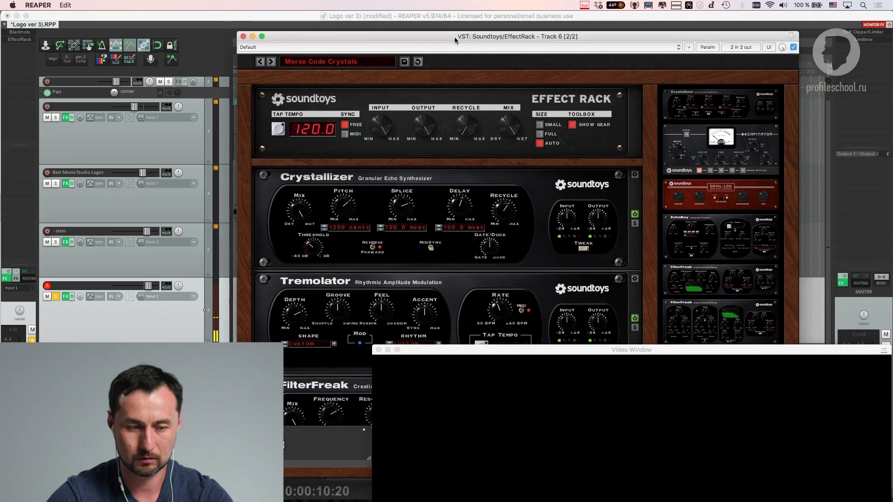
key(space)
click(243, 36)
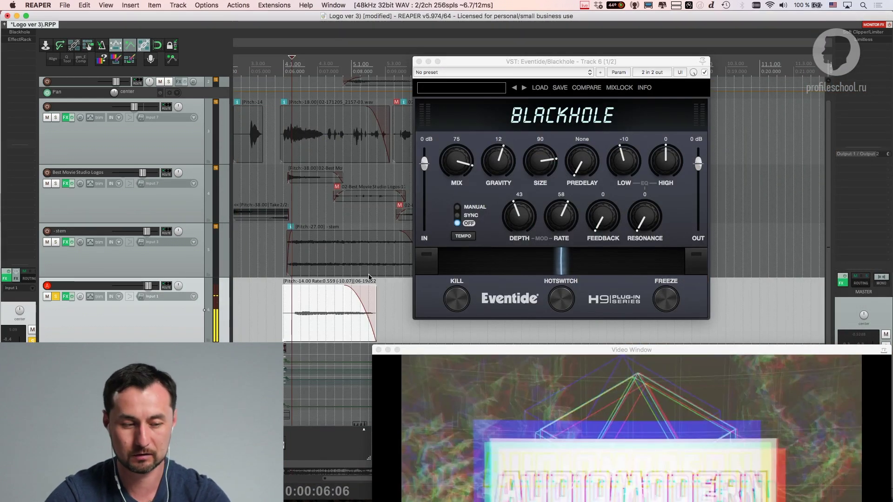
Lower the Blackhole mix to 38 while the clip plays
key(space)
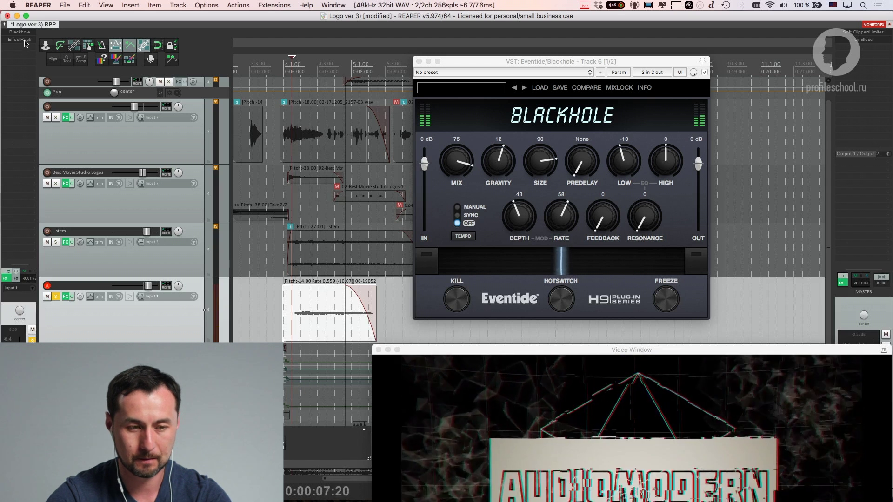
drag(457, 167, 459, 207)
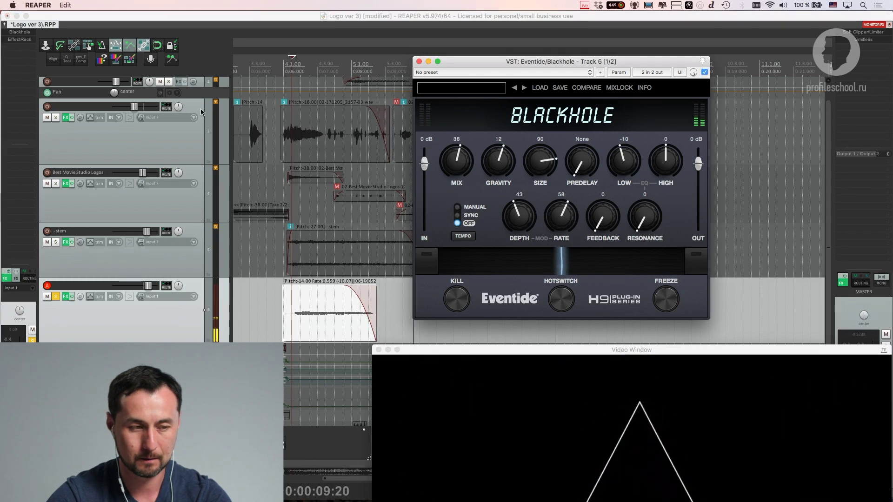
key(space)
Place EffectRack before Blackhole in the track's effect chain, audition the clip, and close the Blackhole window
click(26, 38)
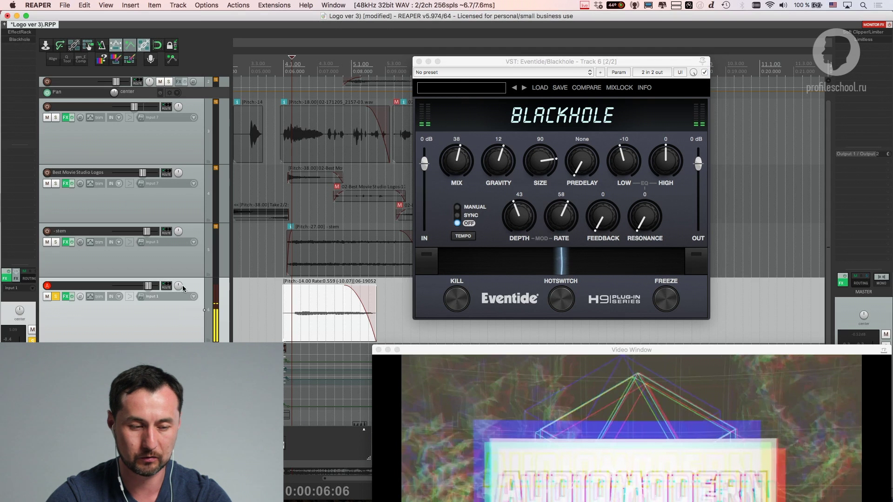
key(space)
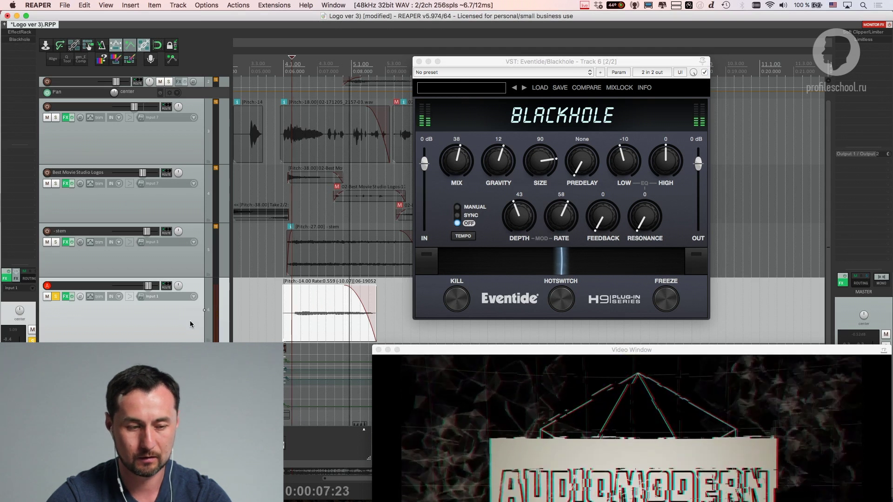
click(420, 64)
scroll(486, 283, down, 3)
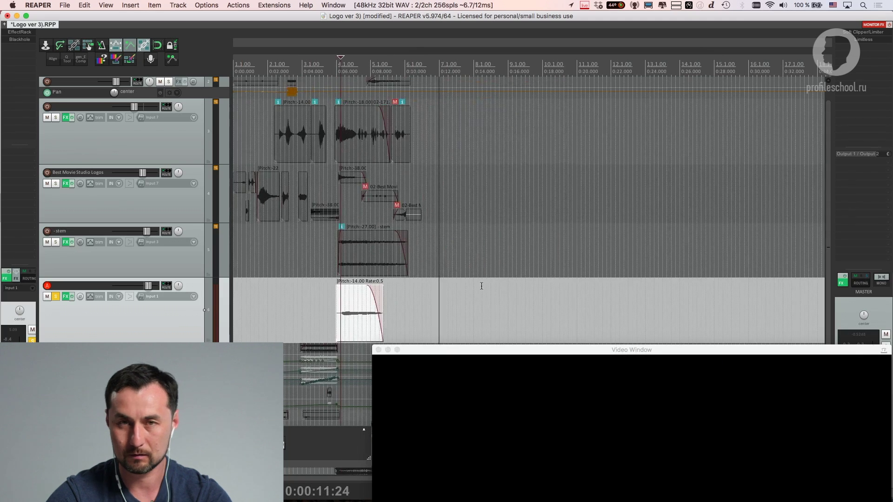
key(space)
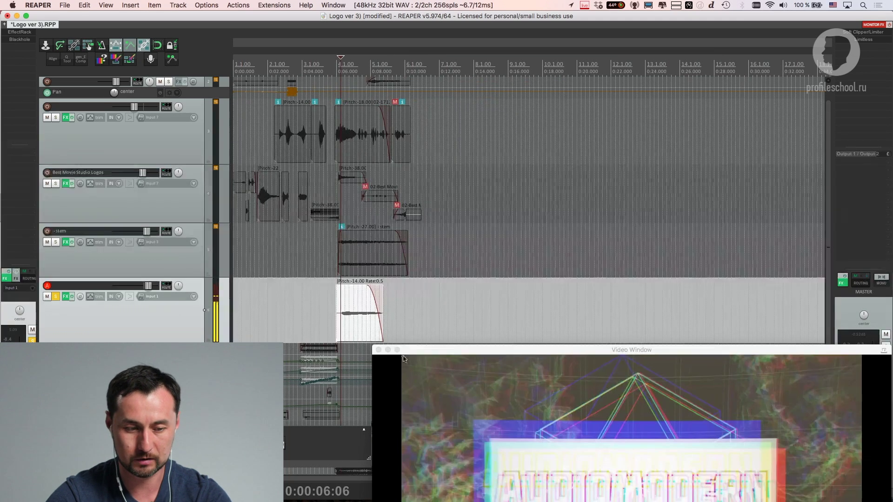
Close the Video Window and unsolo the recorded track
click(379, 350)
scroll(208, 300, down, 1)
scroll(219, 298, down, 3)
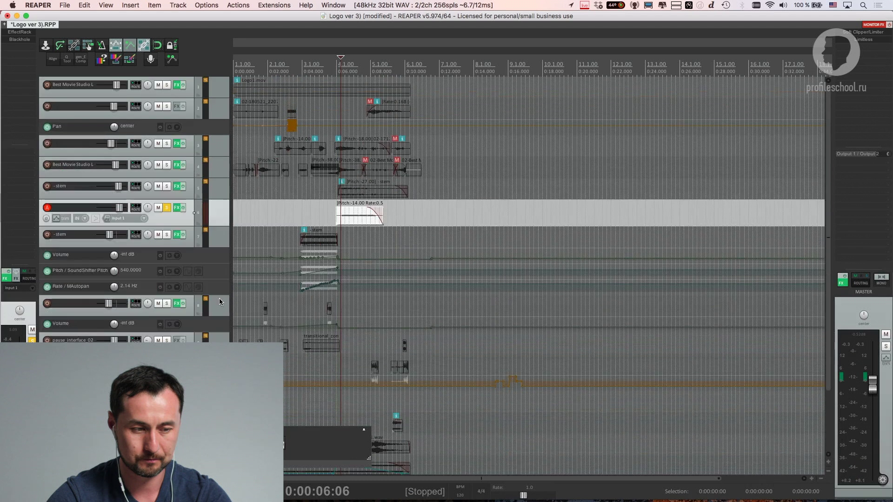
click(165, 211)
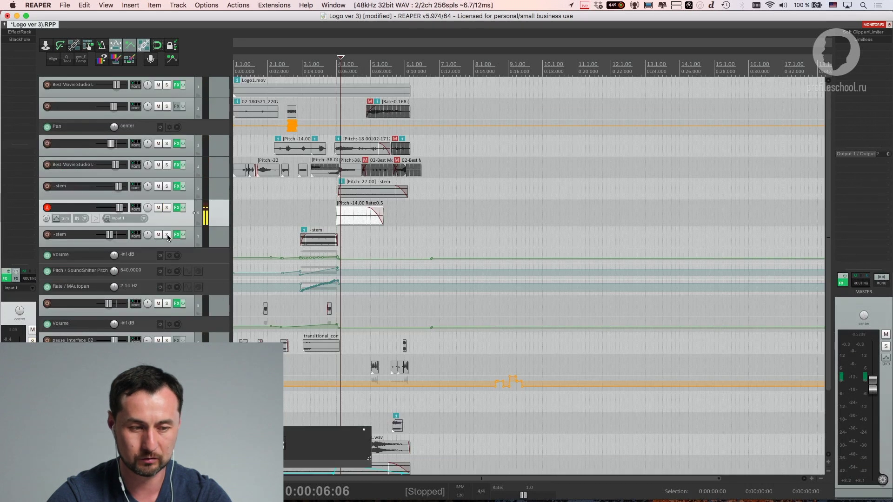
Solo the -stem track below the recorded track and audition its clip from the clip's start
click(166, 234)
click(303, 226)
key(space)
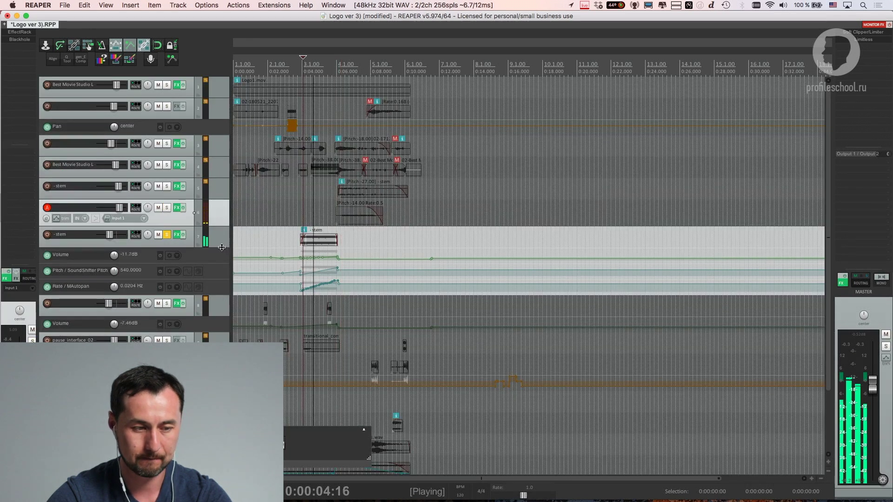
scroll(389, 281, up, 3)
key(space)
Enlarge the soloed -stem track with its automation envelopes, select the track, and audition its clip again
scroll(404, 282, up, 4)
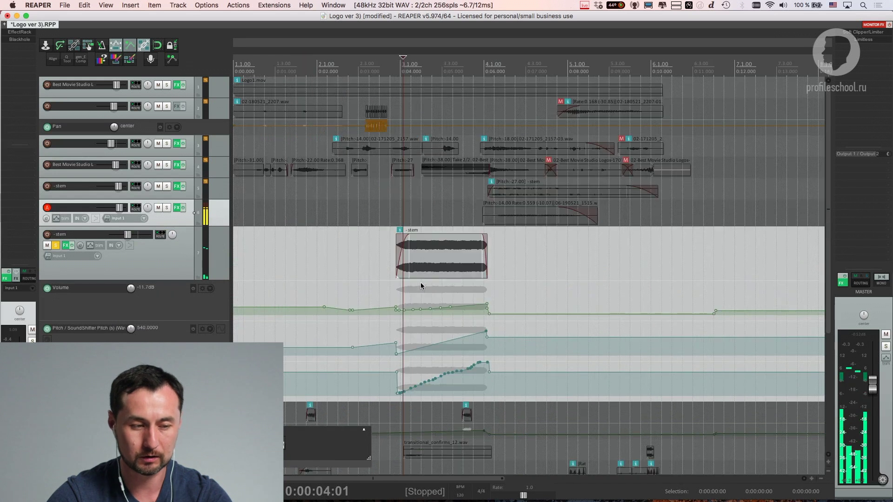
click(147, 261)
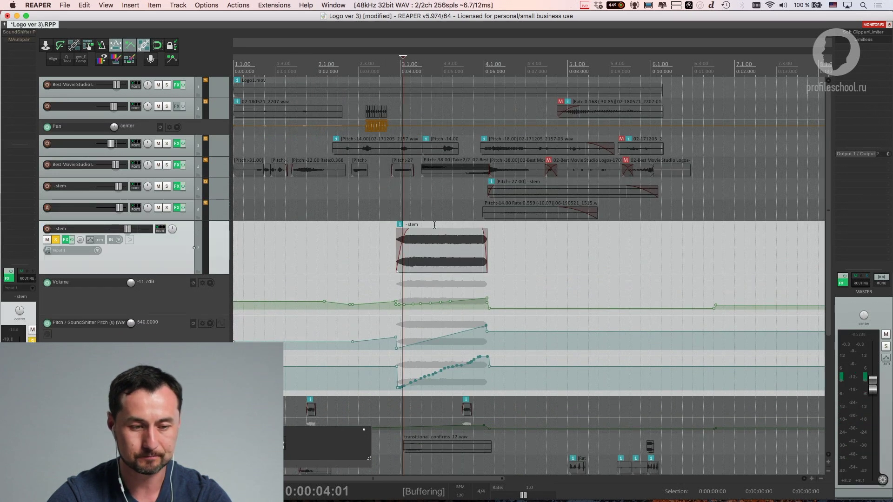
scroll(435, 224, up, 4)
scroll(471, 249, down, 2)
key(space)
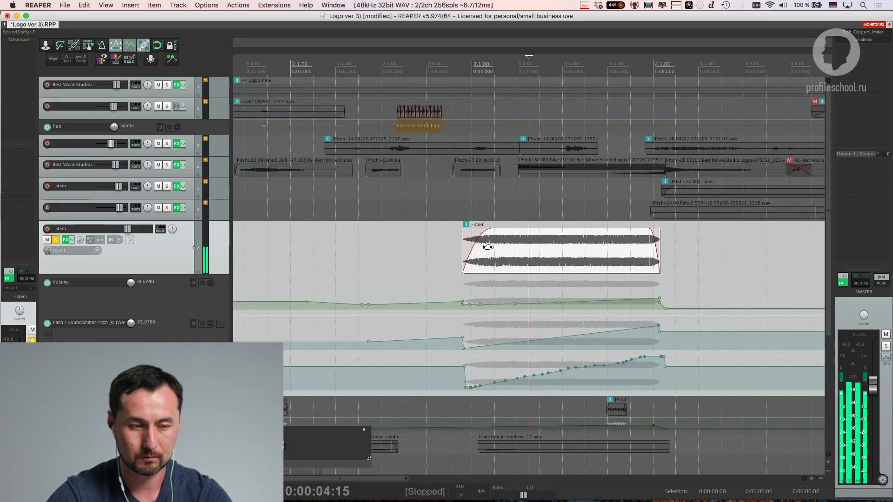
scroll(441, 261, down, 1)
scroll(518, 235, down, 1)
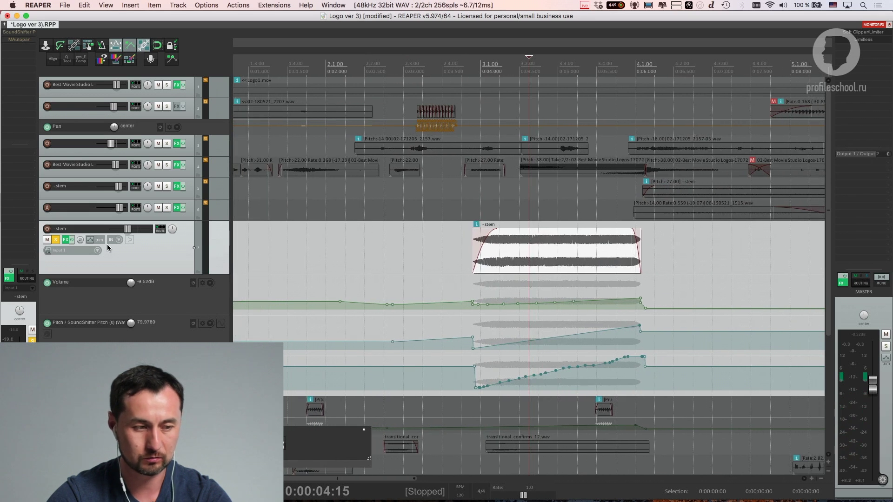
Move the solo from the automated -stem track to the recorded track above it and audition the recorded clip
click(56, 239)
click(166, 208)
scroll(548, 212, down, 5)
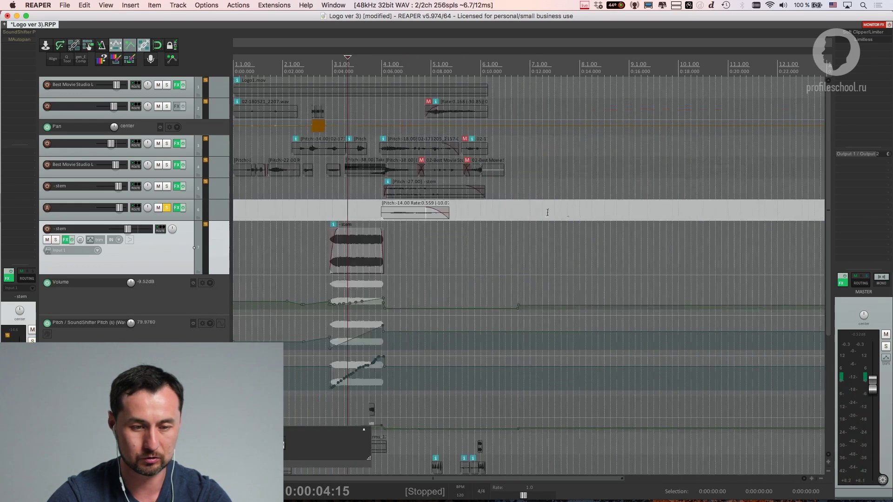
click(397, 221)
key(space)
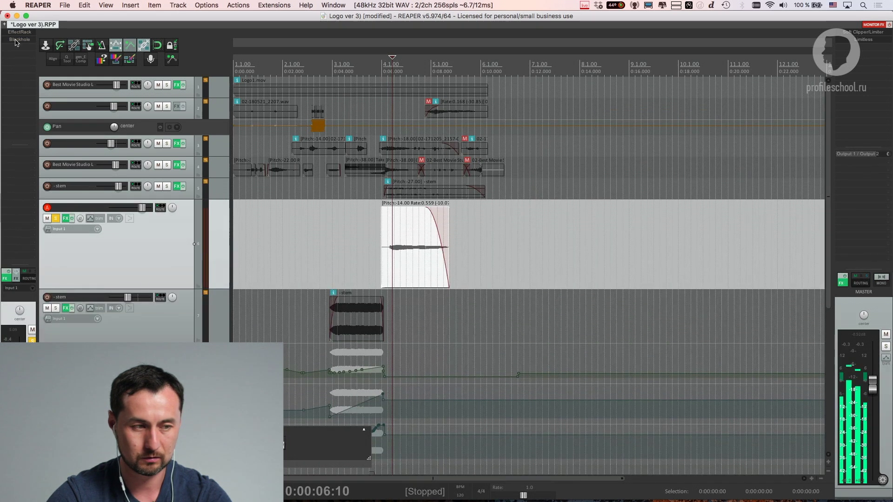
key(space)
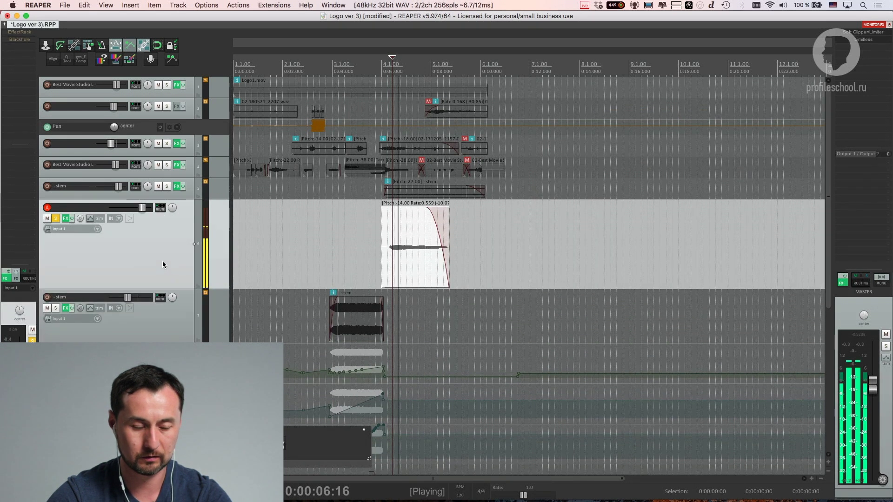
key(space)
Add the VST version of Soundtoys Devil-Loc after Blackhole on the soloed recorded track
click(25, 51)
text(devi)
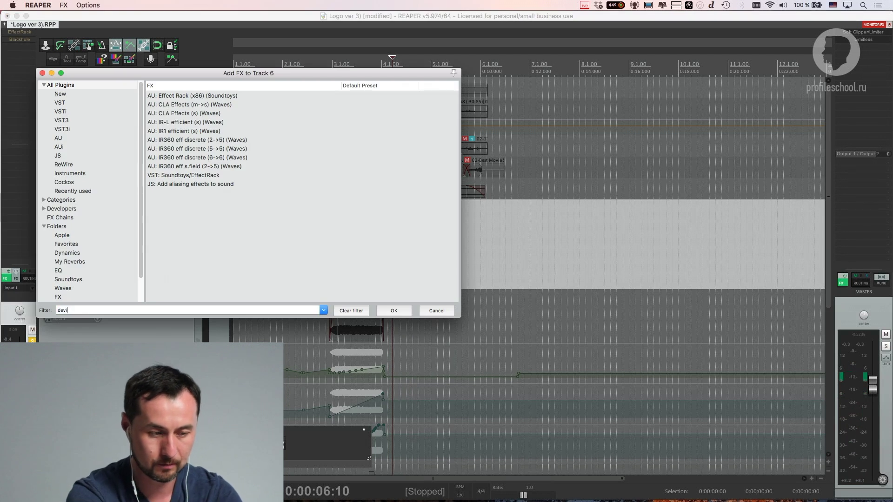
text(l)
click(205, 114)
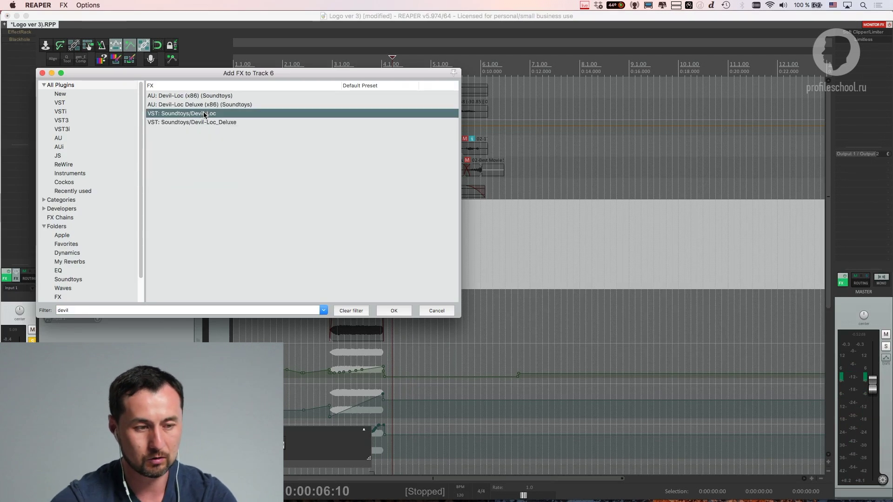
double_click(212, 115)
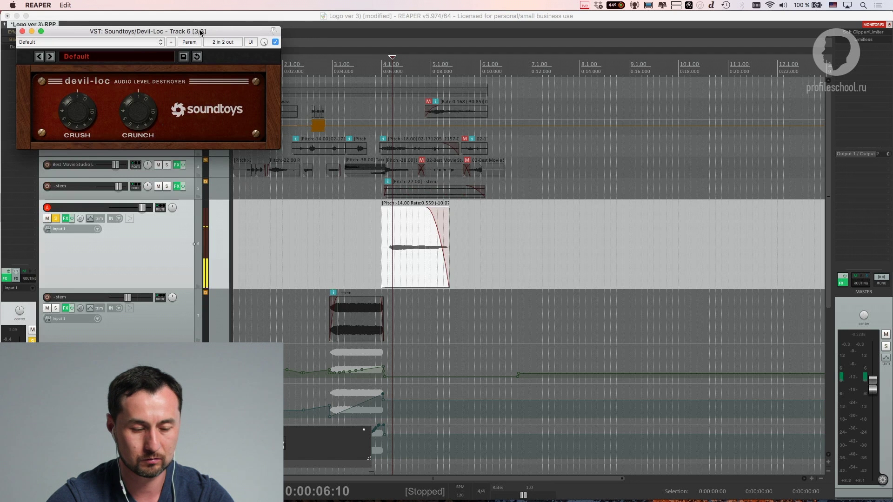
Move the Devil-Loc window clear of the recorded clip and audition the clip while turning up Crunch
drag(200, 30, 469, 290)
key(space)
key(space)
drag(414, 358, 416, 265)
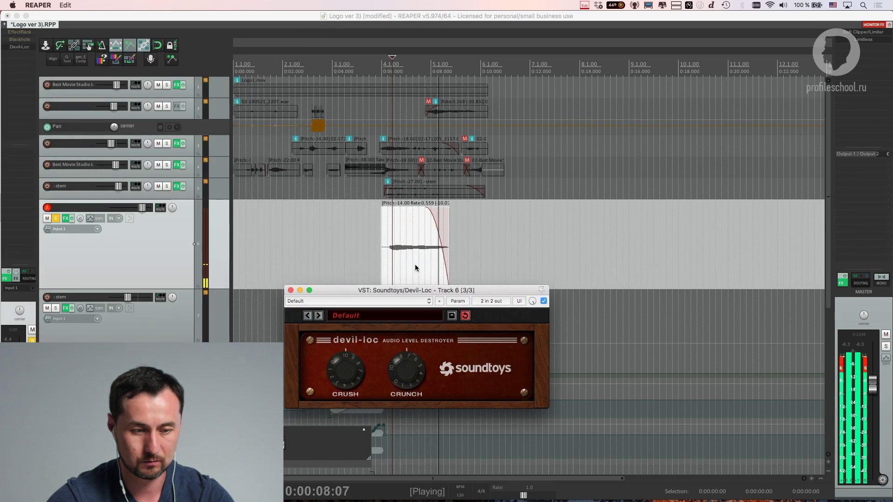
key(space)
Lower the recorded track's volume and audition the clip again
drag(141, 208, 128, 210)
key(space)
key(space)
key(space)
key(space)
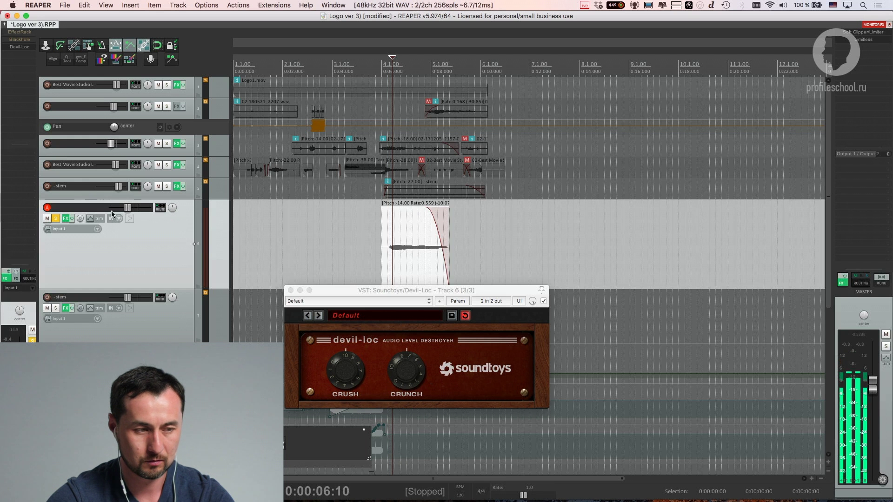
Replace Devil-Loc with Soundtoys Decapitator at the end of the recorded track's effect chain
alt+click(19, 47)
click(19, 50)
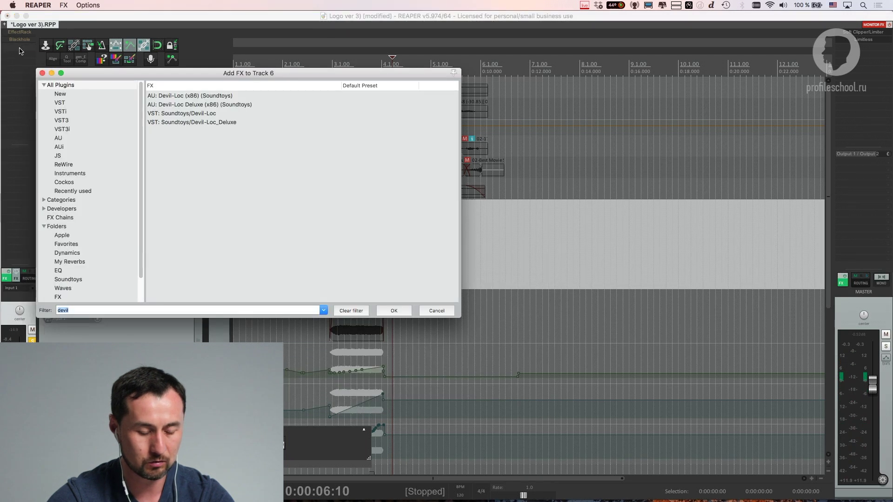
text(deca)
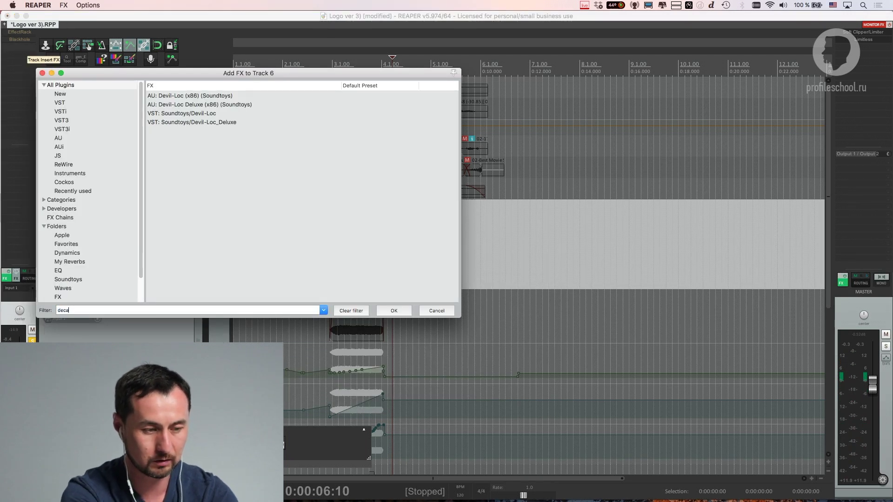
double_click(215, 106)
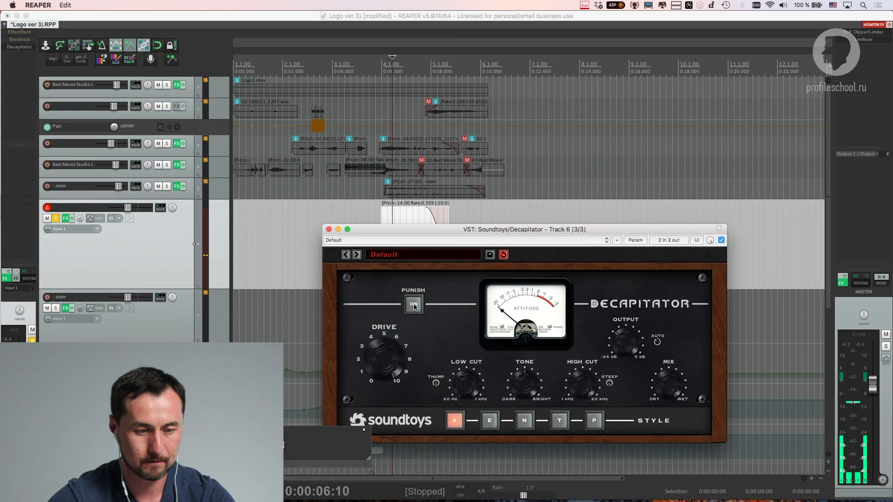
Turn on Punish in Decapitator, audition the recorded clip through it, and close the plug-in window
click(413, 305)
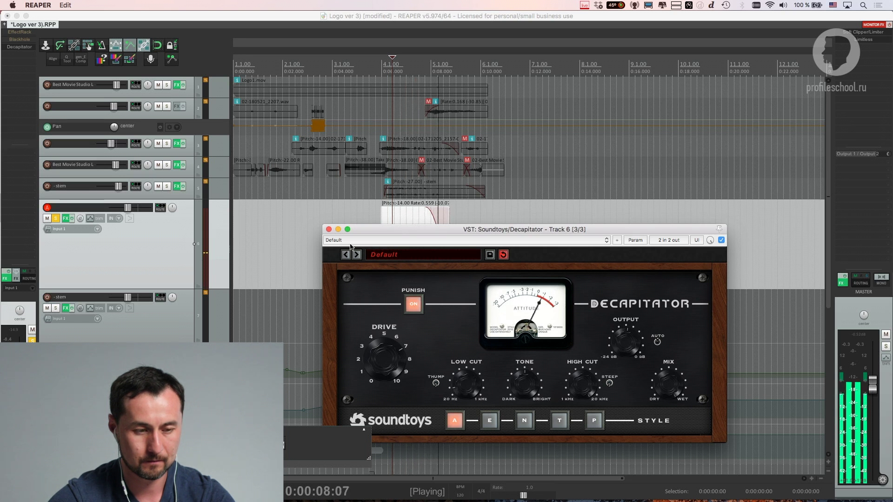
key(space)
key(space)
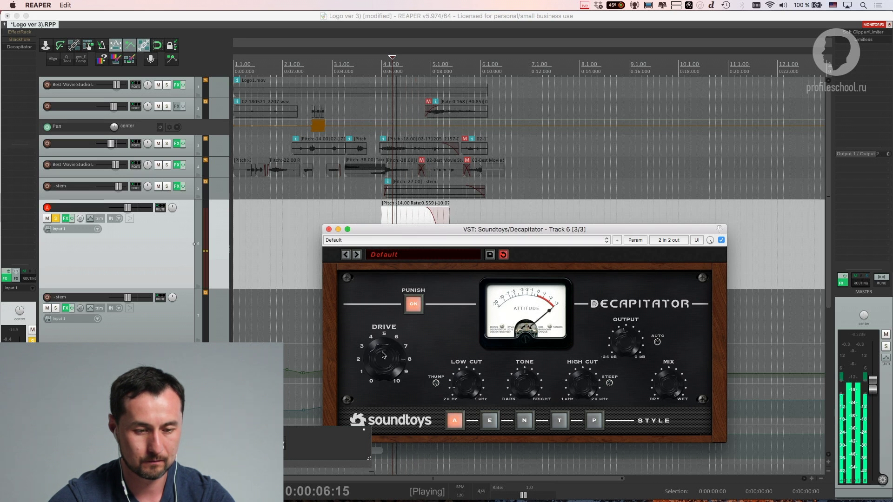
key(space)
click(329, 230)
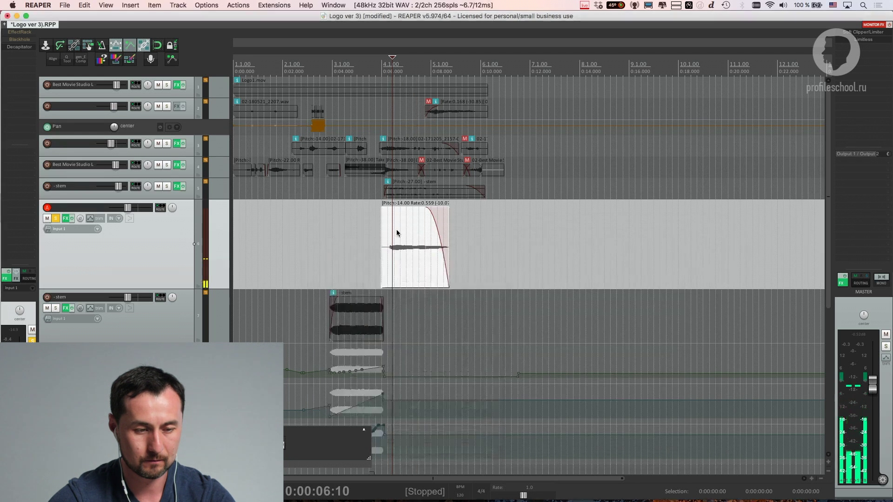
Set the time selection to the recorded clip, render it to a mono stem track, and start playback
double_click(407, 245)
click(408, 243)
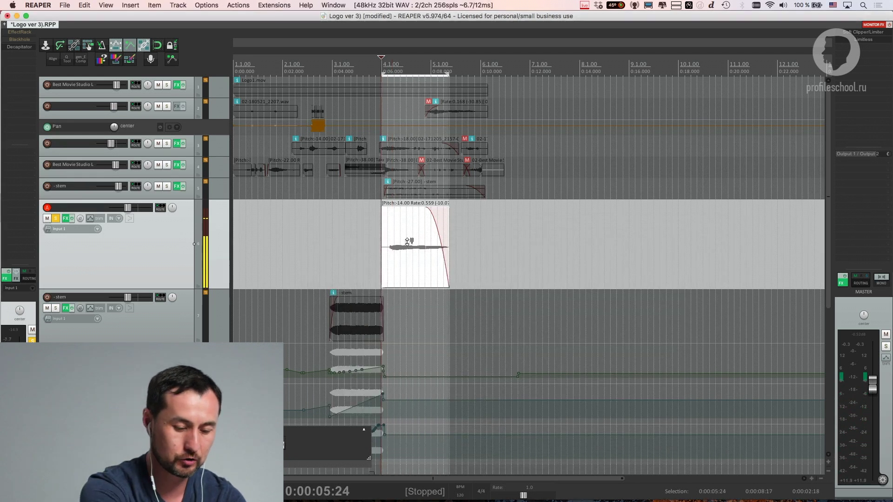
key(super+r)
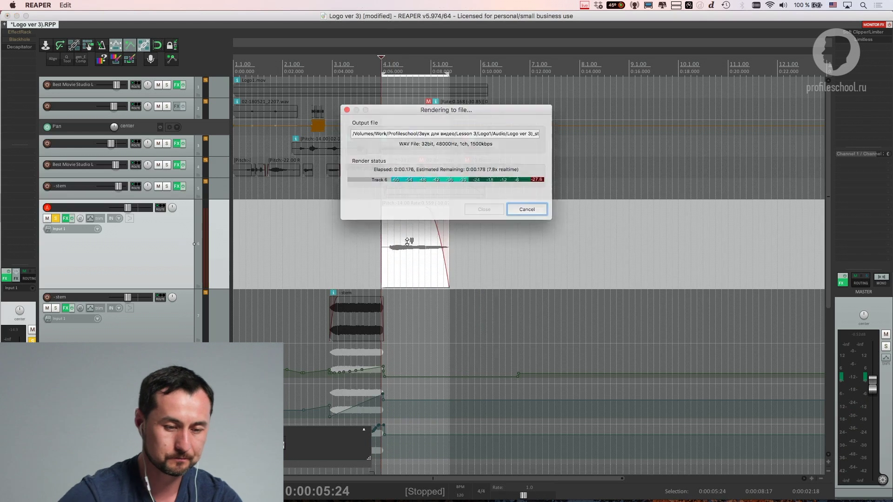
key(space)
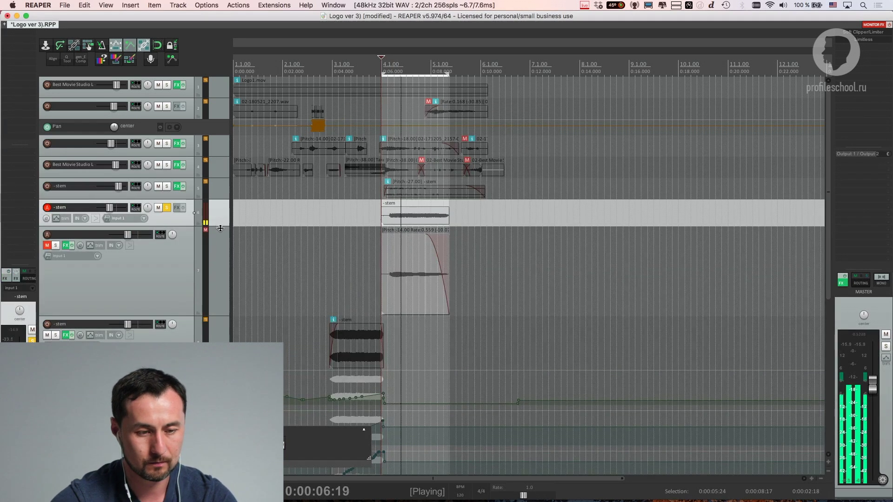
Enlarge the new stem track, trim the start of its clip to the waveform, and audition it
drag(220, 227, 220, 253)
drag(384, 233, 389, 233)
key(space)
key(space)
Copy Blackhole from the muted source track to the new stem track, audition it, and return to the clip's start
click(179, 288)
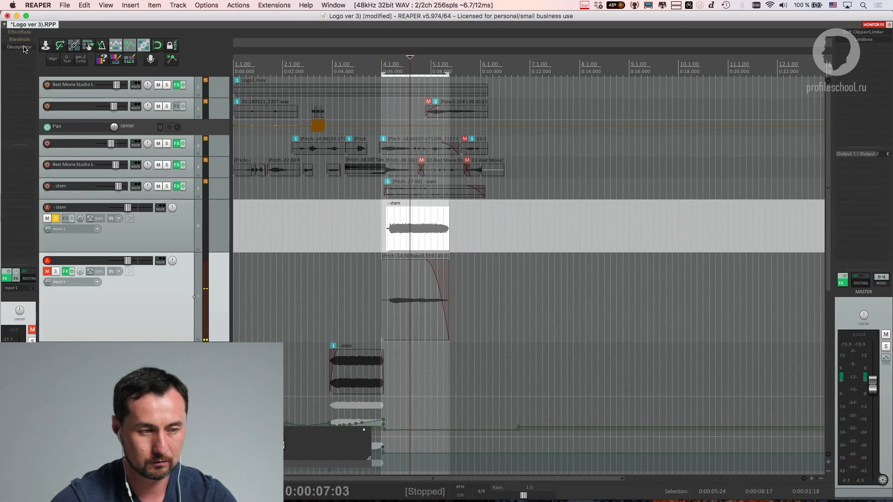
click(177, 238)
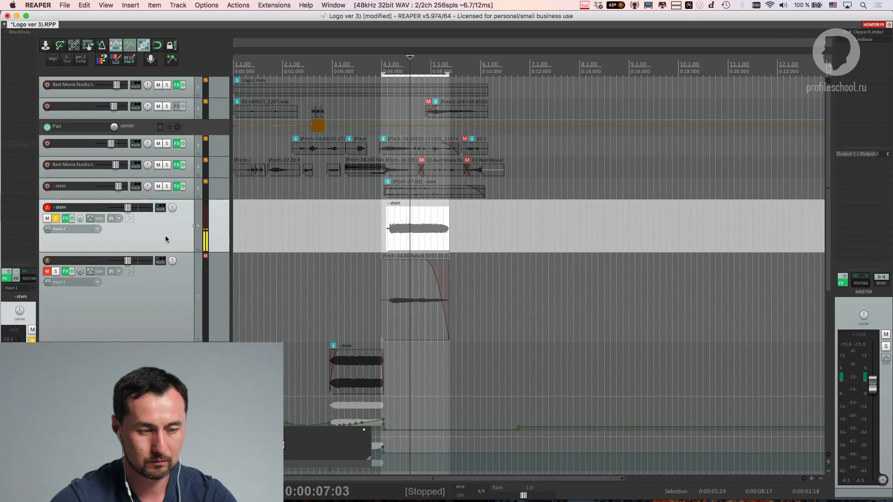
key(space)
key(space)
click(385, 240)
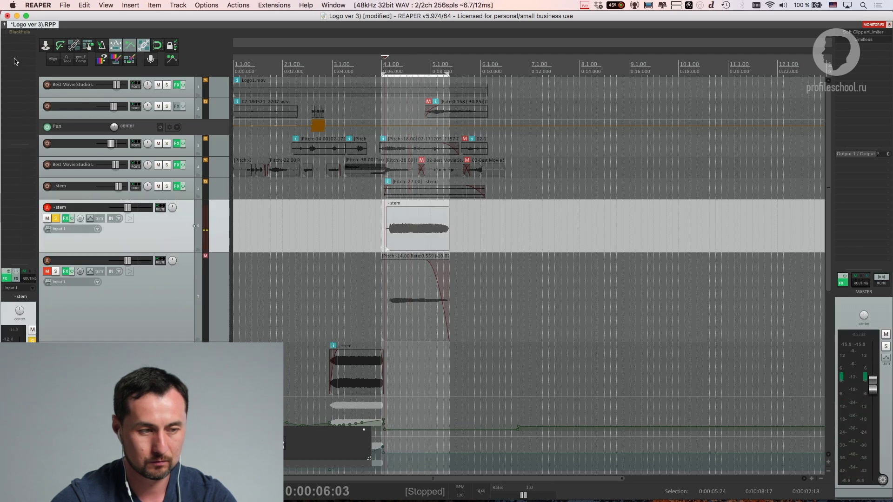
Raise the new stem track's volume slightly while auditioning its clip through Blackhole
key(space)
drag(130, 208, 136, 209)
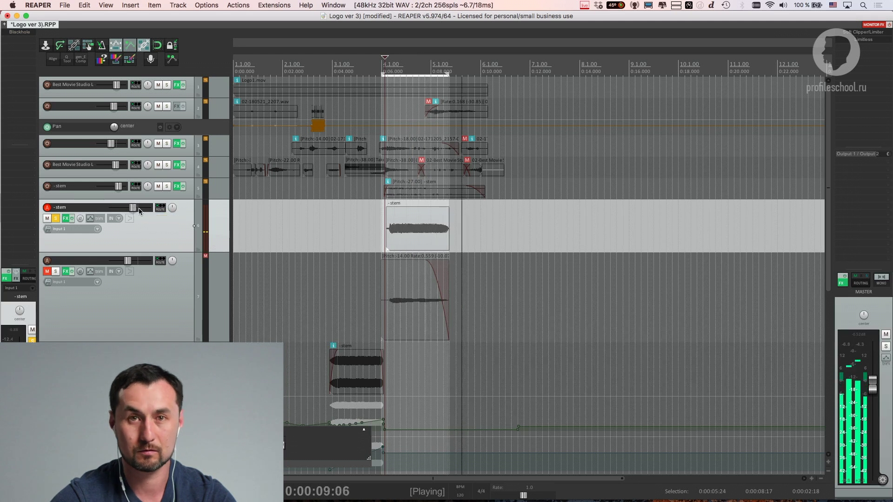
key(space)
key(space)
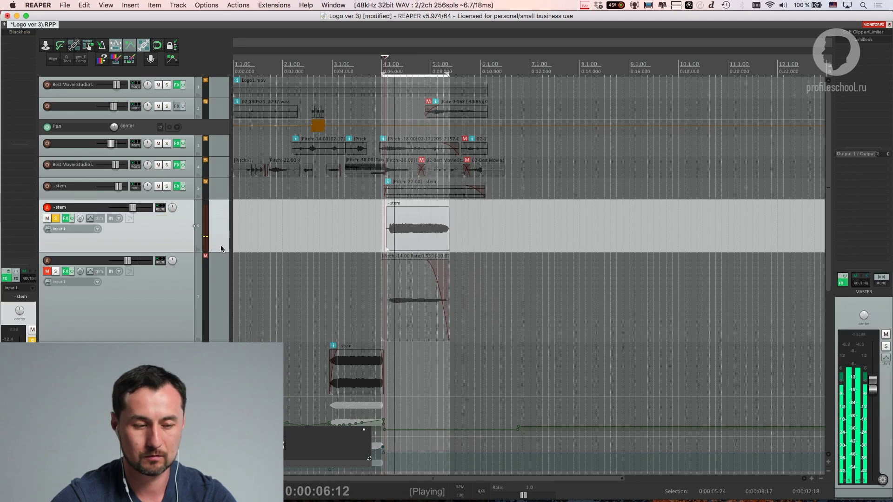
Move the rendered stem clip back to about 3.1.00 so it starts with the automated -stem clip
click(426, 238)
key(super+Page_Down)
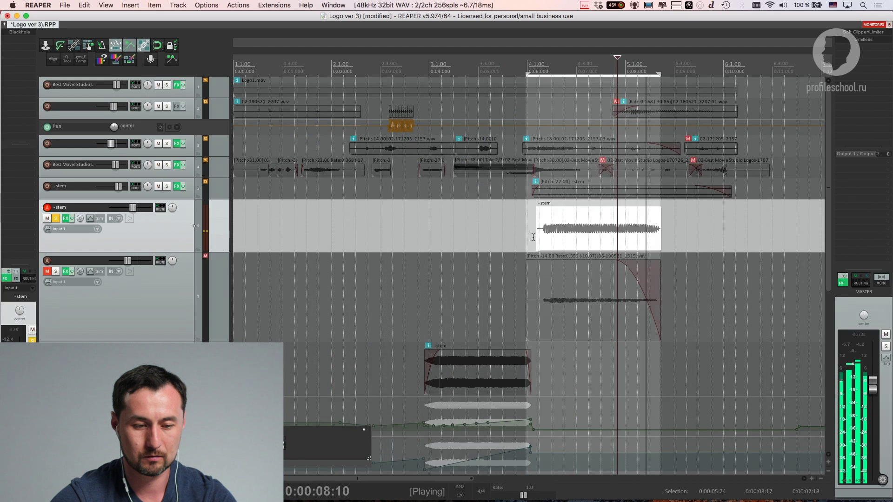
key(space)
drag(535, 239, 431, 241)
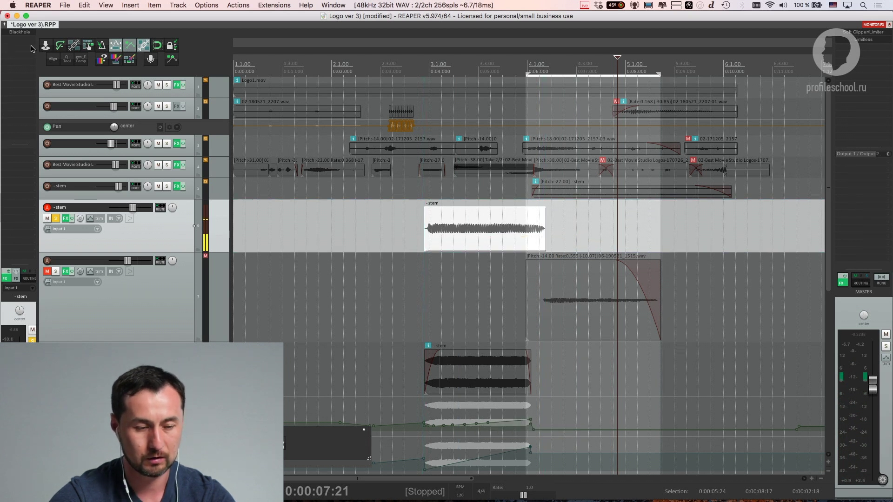
Add the JS: Pitch Shifter 2 effect to the rendered stem track
key(f)
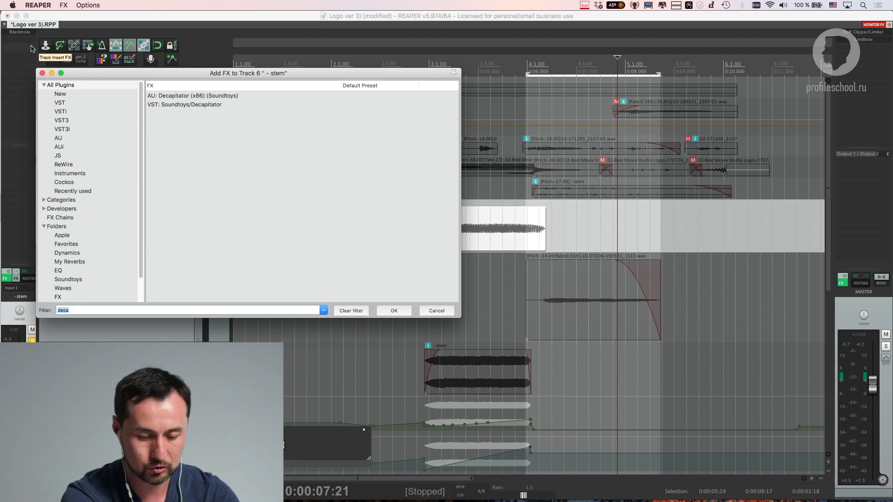
text(shif)
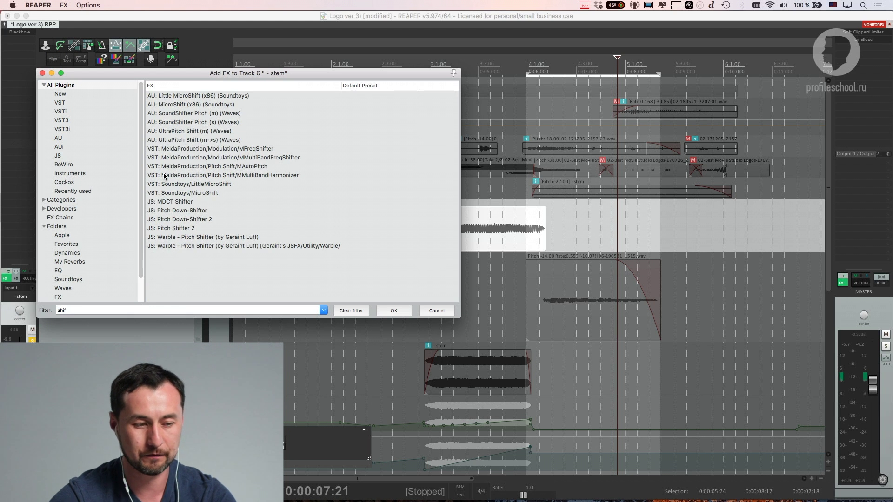
text(Ω)
key(BackSpace)
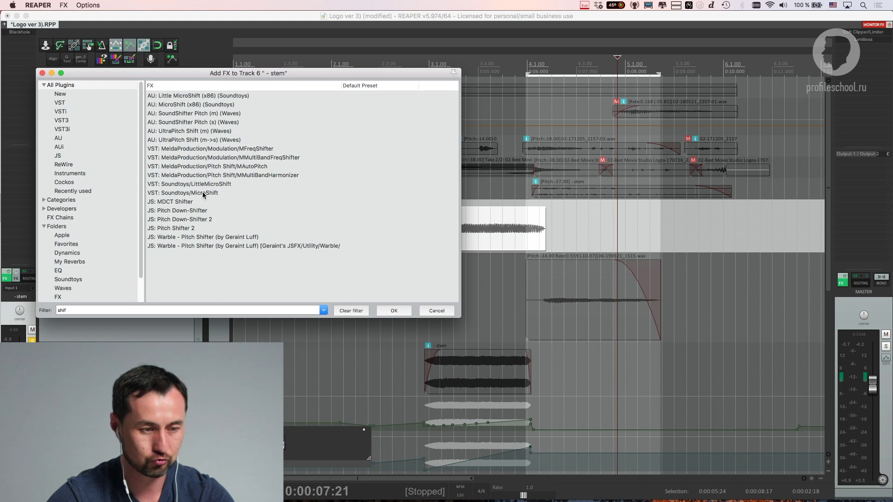
click(189, 228)
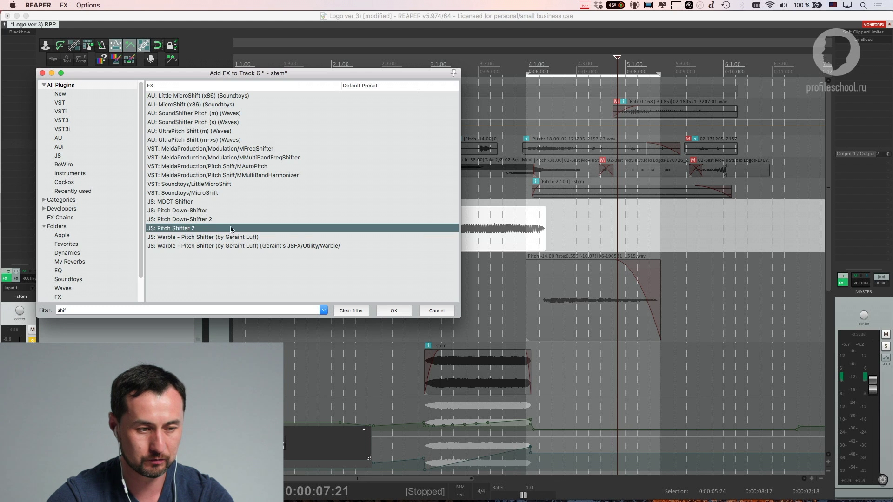
click(393, 311)
Audition the moved clip from its start while trying a higher Pitch Adjust (st) value in Pitch Shifter 2
key(space)
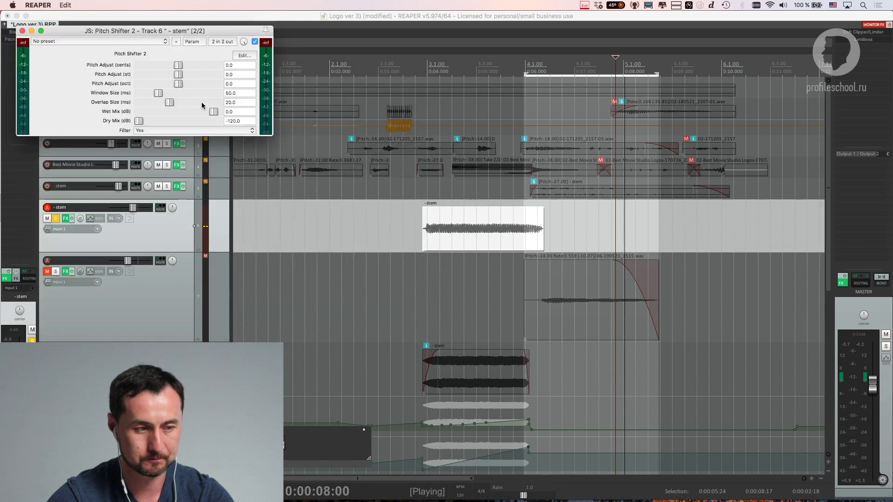
key(space)
scroll(426, 242, right, 2)
click(372, 242)
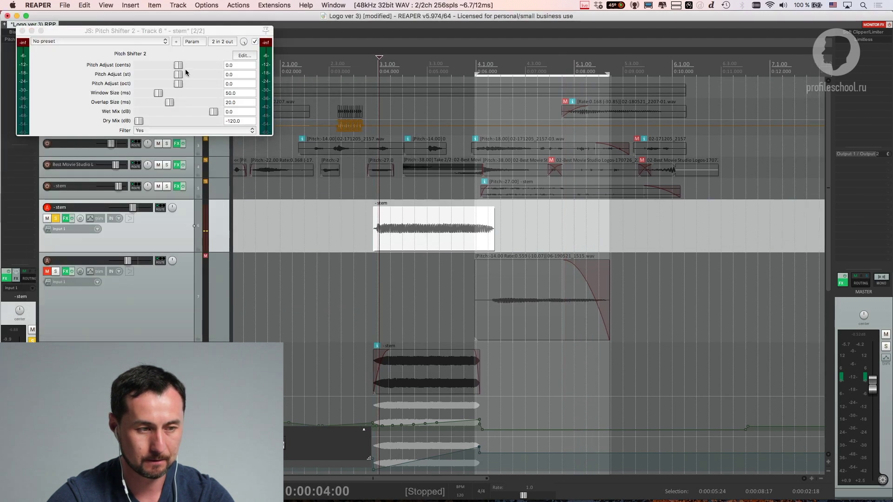
key(space)
mouse_move(178, 74)
mouse_down()
mouse_move(219, 76)
mouse_move(188, 74)
mouse_up()
key(space)
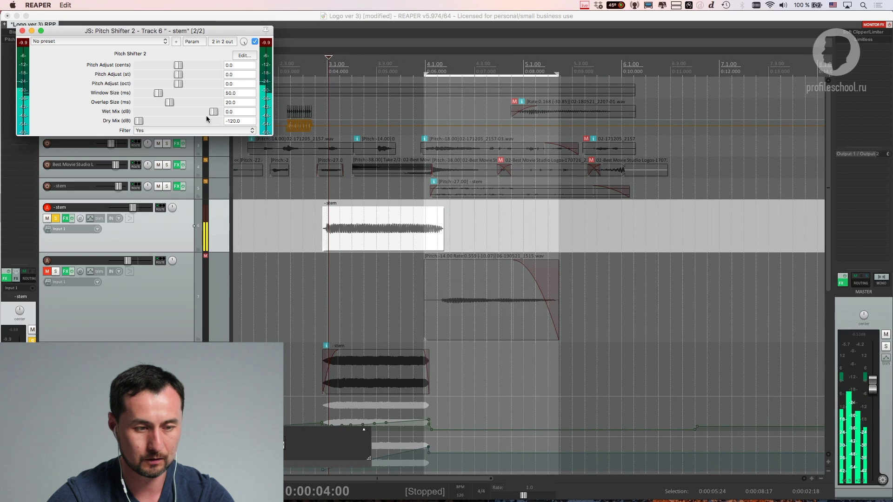
Show the Pitch Adjust (st) envelope, close Pitch Shifter 2, shape a ramp rising across the clip, and audition it
drag(187, 31, 603, 201)
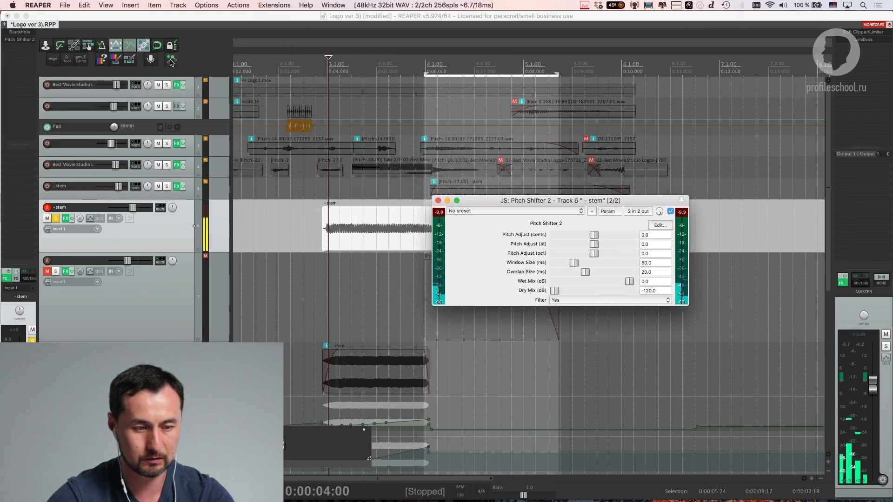
click(439, 201)
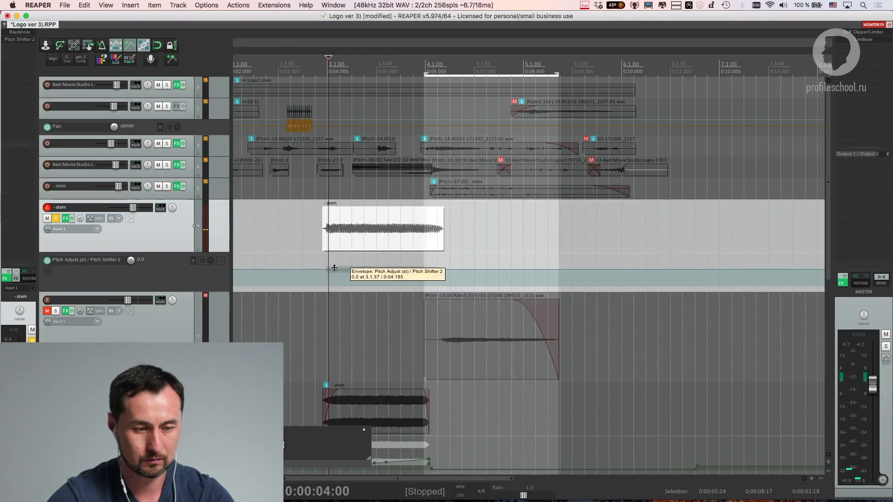
drag(431, 270, 434, 181)
click(323, 226)
key(space)
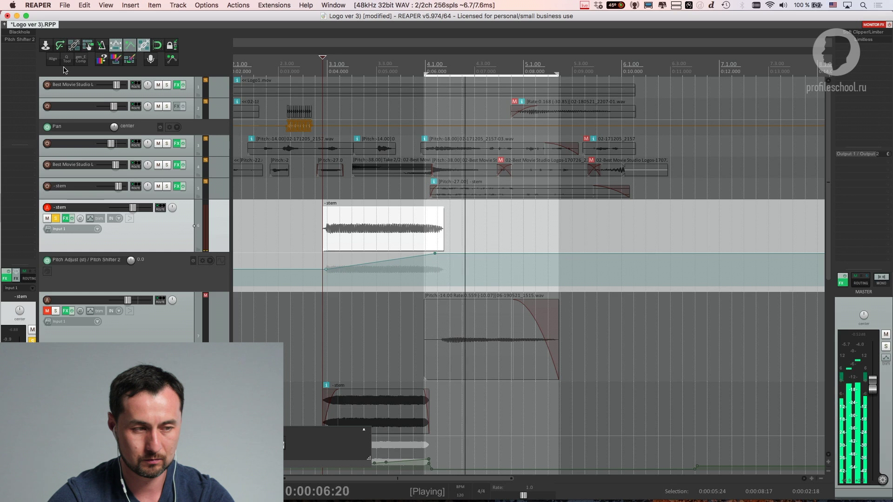
key(space)
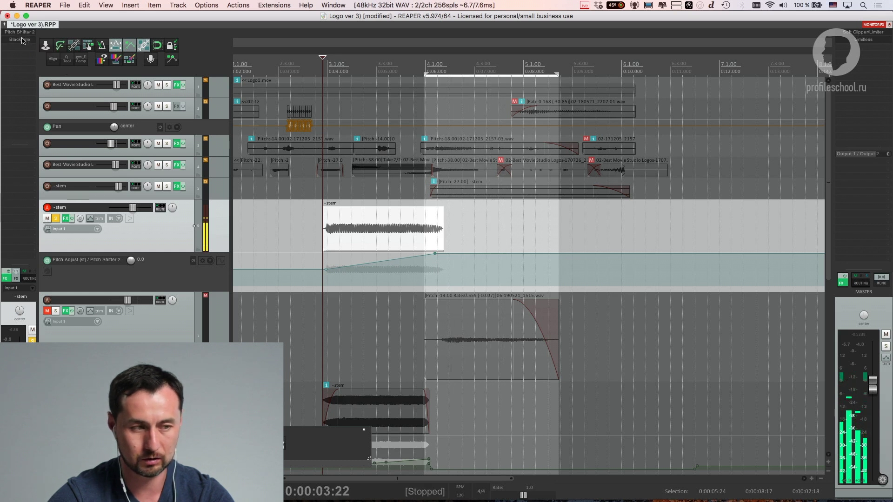
Lower the starting point of the Pitch Adjust (st) ramp on the rendered stem track and audition the change
key(space)
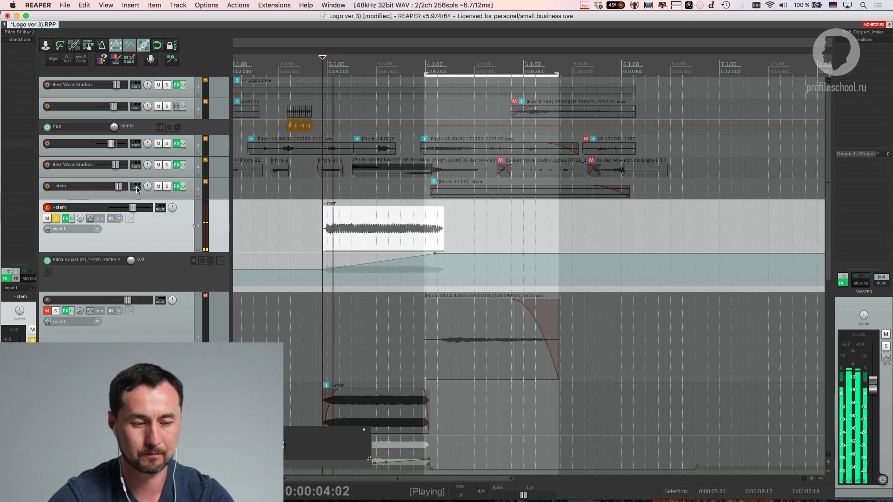
mouse_move(325, 269)
mouse_down()
mouse_move(324, 304)
mouse_move(328, 275)
mouse_up()
key(space)
key(space)
key(space)
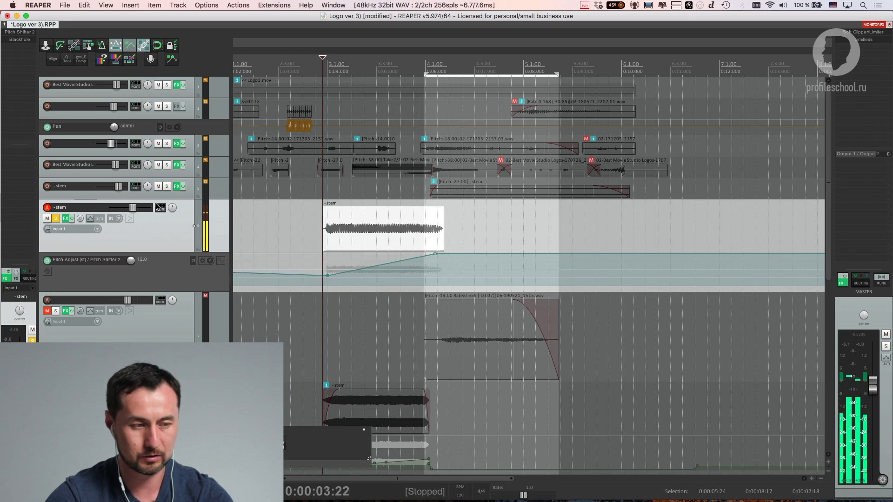
Add ReaEQ to the rendered stem track, set its low shelf frequency to about 111.7 Hz during playback, and close it
double_click(11, 49)
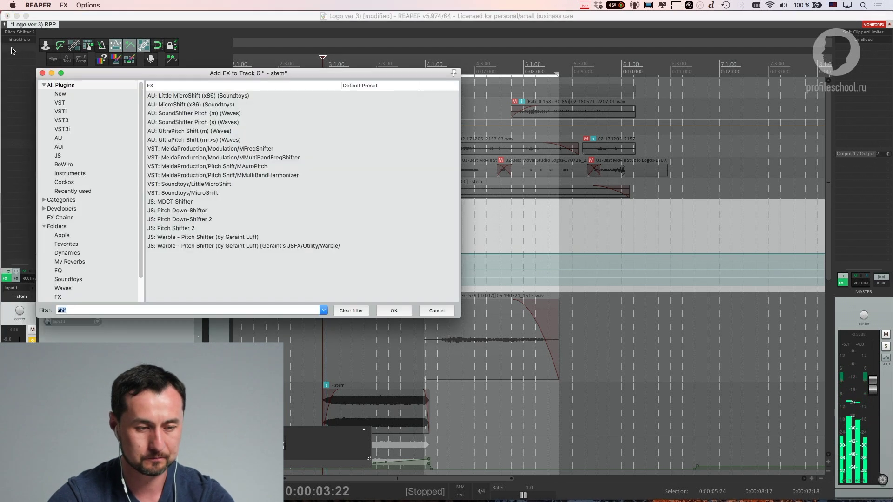
click(427, 314)
key(e)
key(space)
mouse_move(164, 147)
mouse_down()
mouse_move(182, 147)
mouse_move(174, 149)
mouse_up()
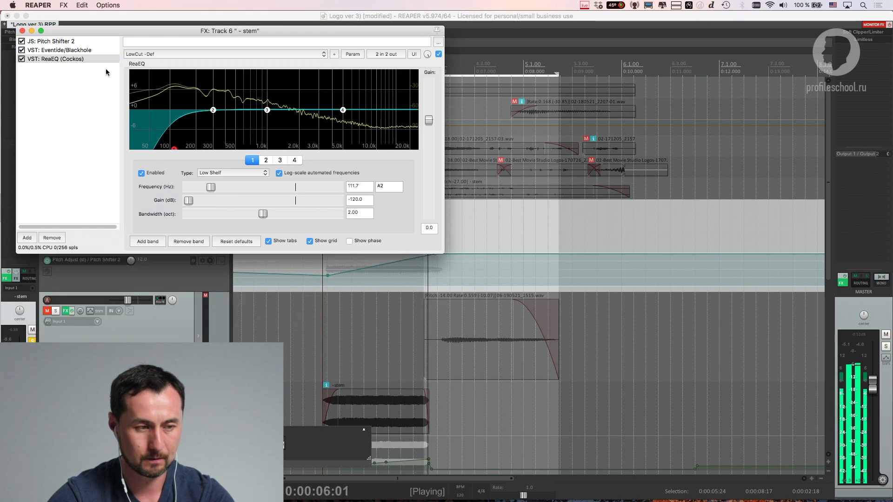
click(22, 31)
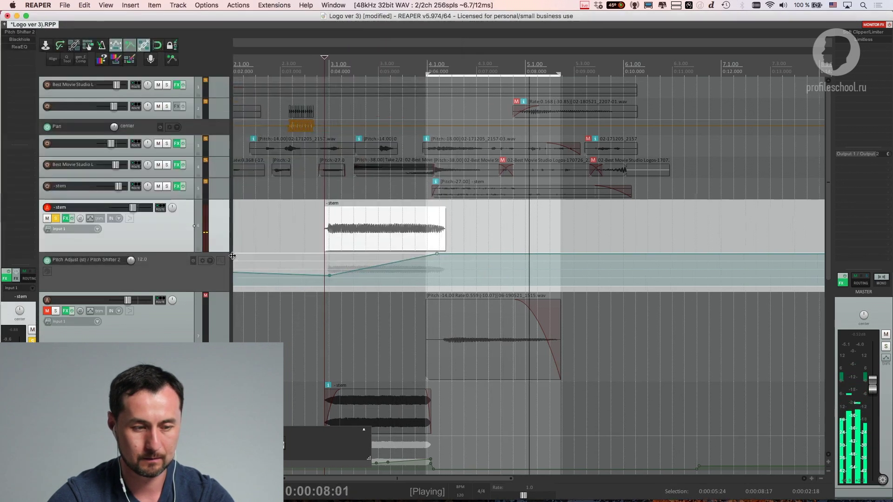
key(space)
Unsolo the rendered stem track, return the tracks to a compact height, and disarm its recording
scroll(212, 250, down, 5)
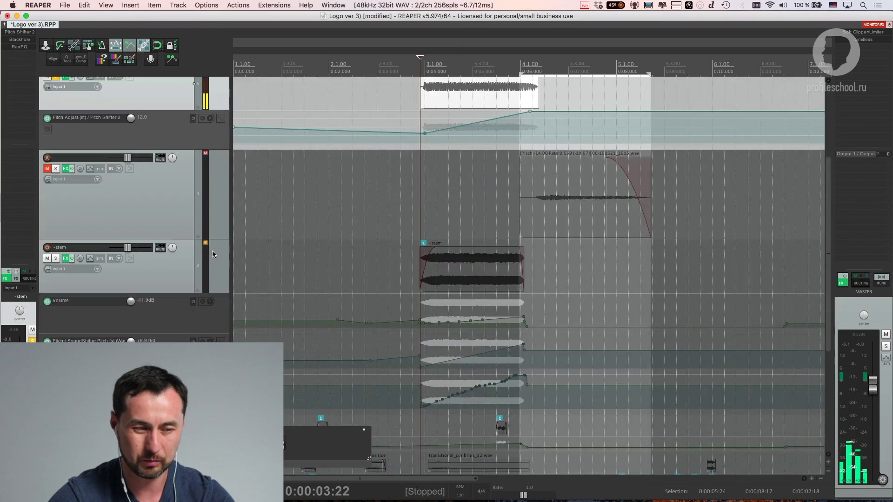
scroll(239, 217, up, 2)
scroll(238, 216, down, 3)
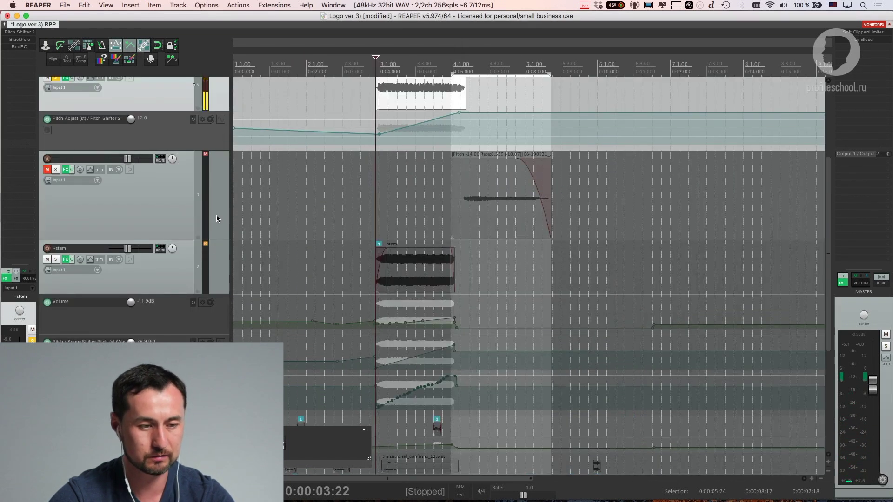
scroll(205, 215, up, 5)
click(56, 214)
scroll(161, 244, down, 3)
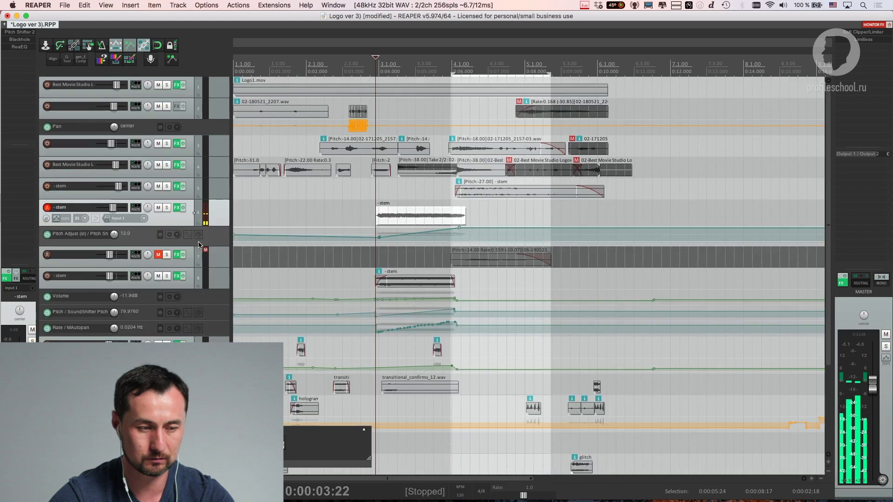
click(47, 152)
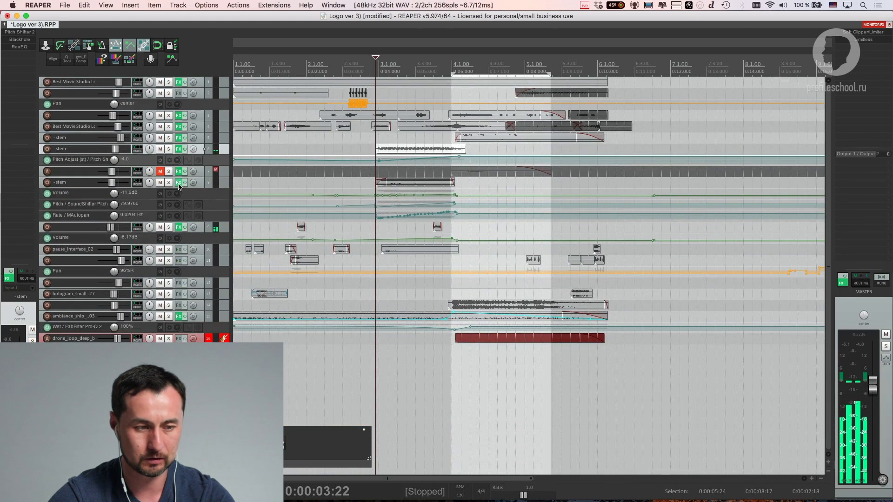
Solo the original -stem track with the Volume, SoundShifter Pitch and MAutopan Rate envelopes, enlarge it, and audition it
click(168, 183)
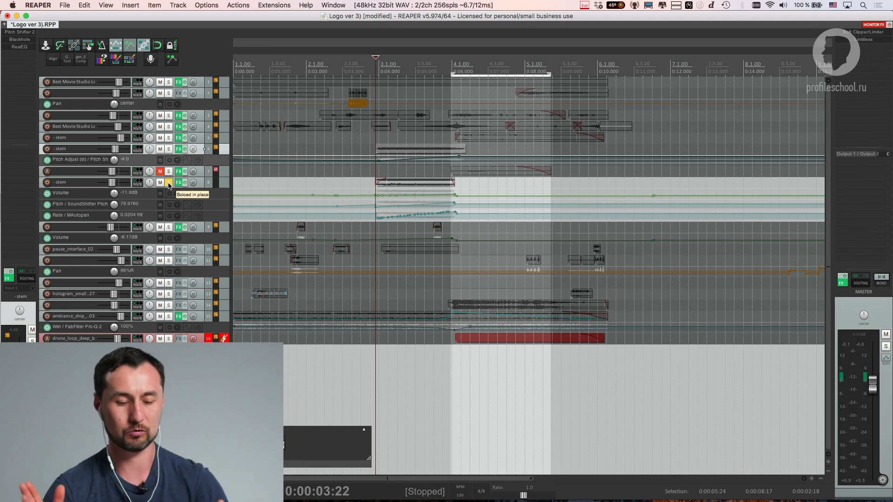
click(169, 183)
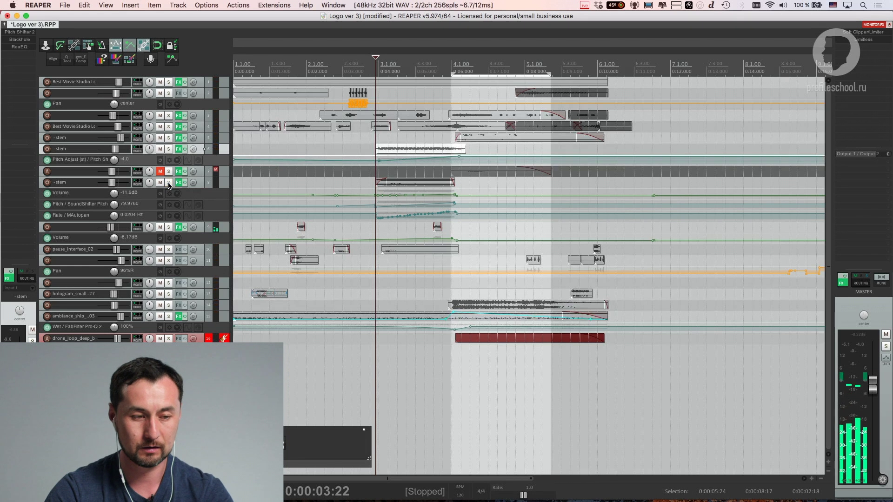
click(169, 183)
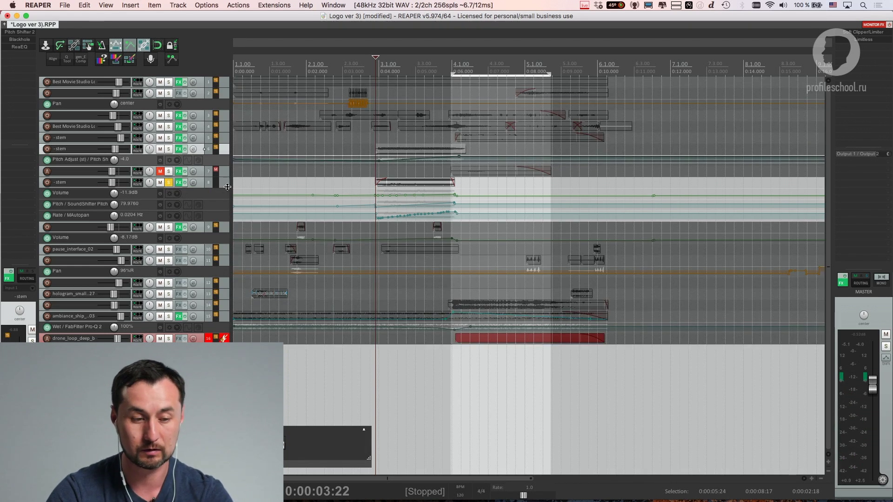
drag(228, 187, 228, 220)
key(space)
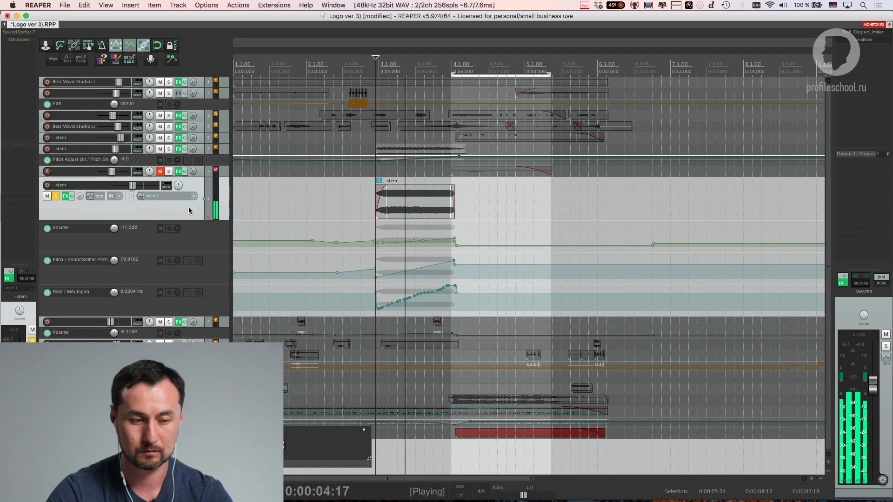
key(space)
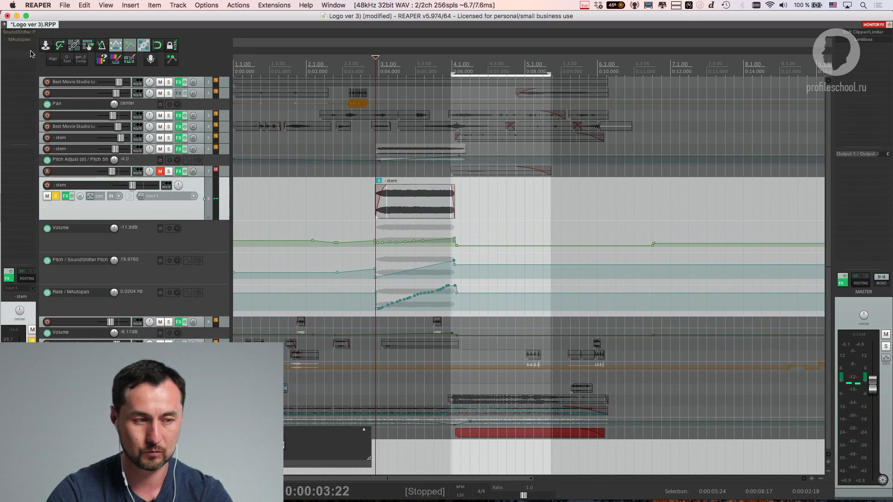
key(space)
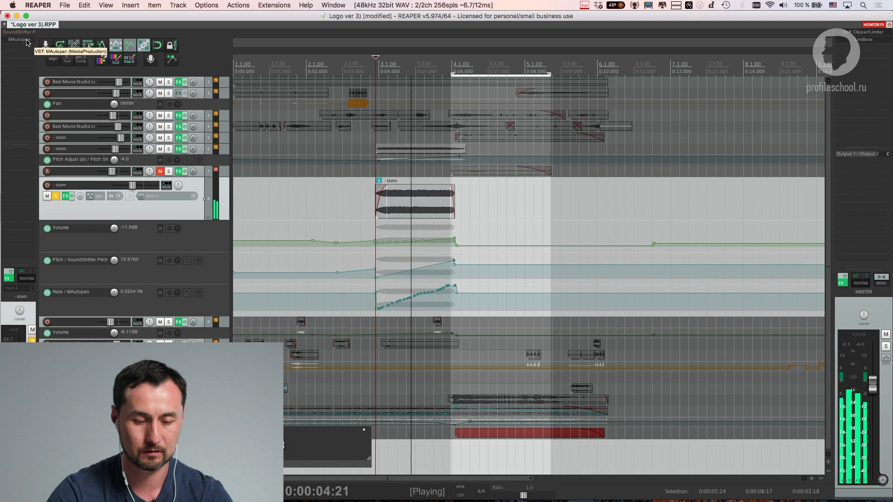
key(space)
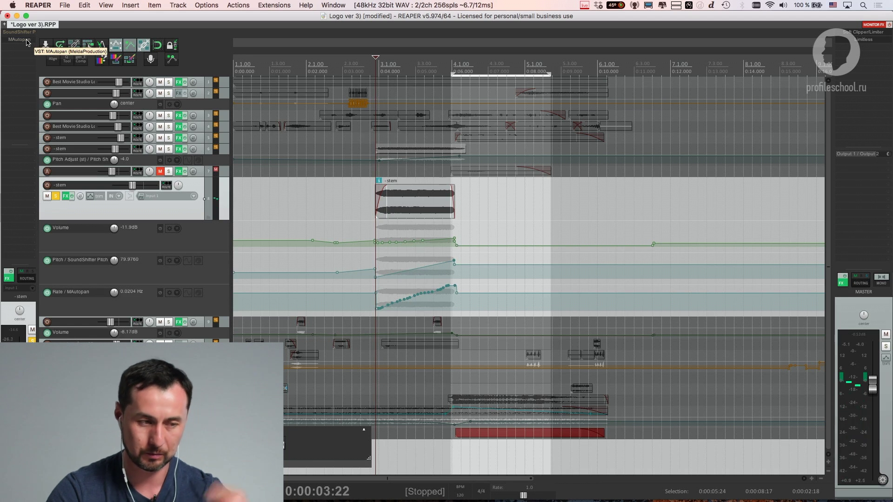
Switch the solo from the -stem track to track 9, enlarge it, and audition its first short clip
click(55, 196)
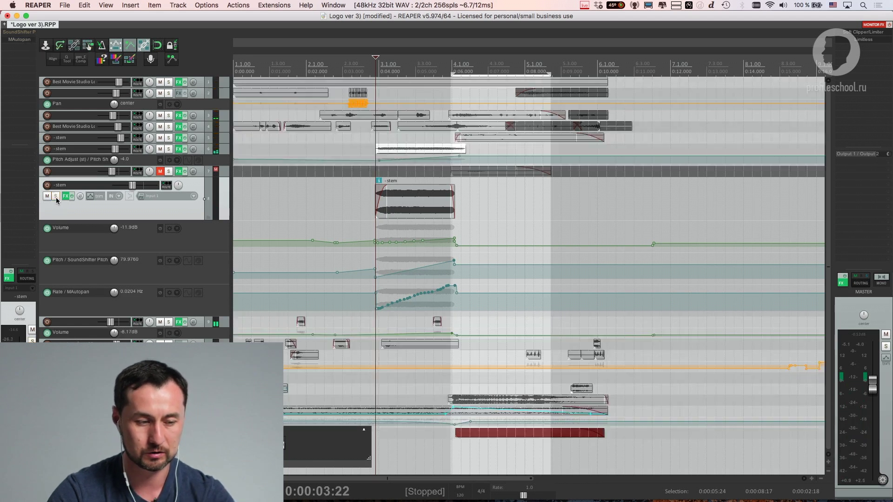
click(168, 322)
key(space)
drag(219, 322, 225, 361)
key(space)
scroll(407, 348, up, 1)
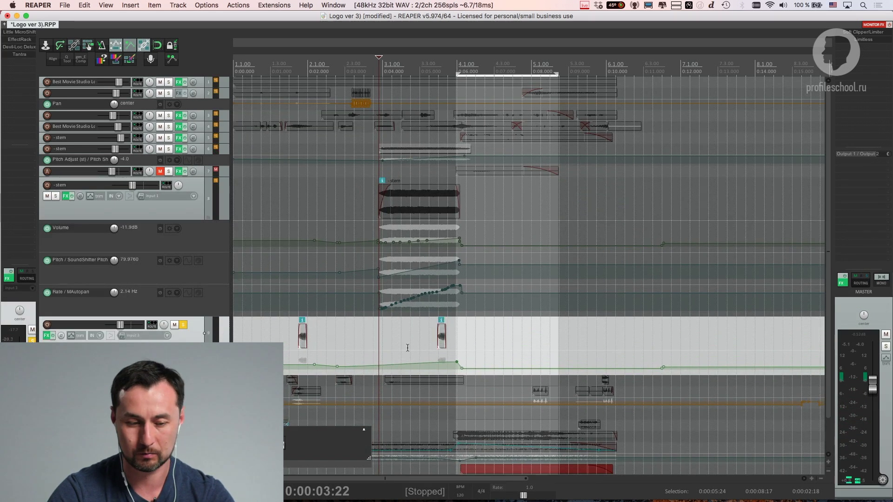
click(294, 347)
scroll(294, 348, up, 5)
key(space)
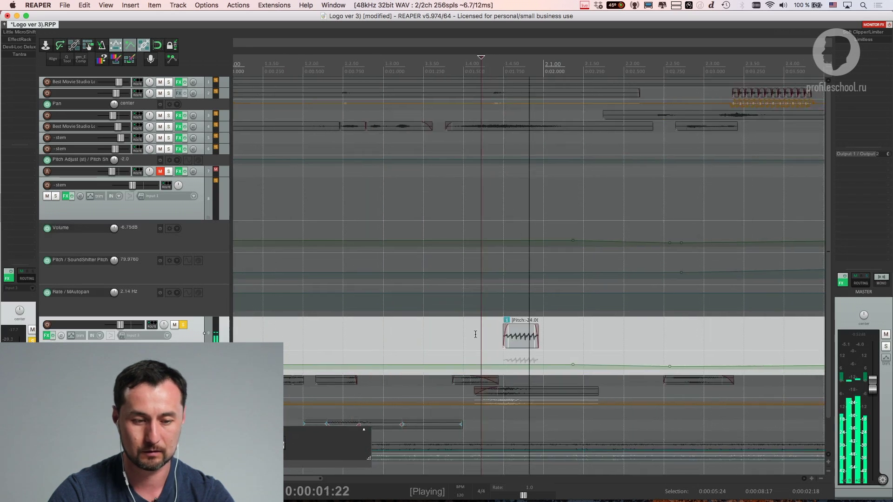
scroll(476, 334, down, 5)
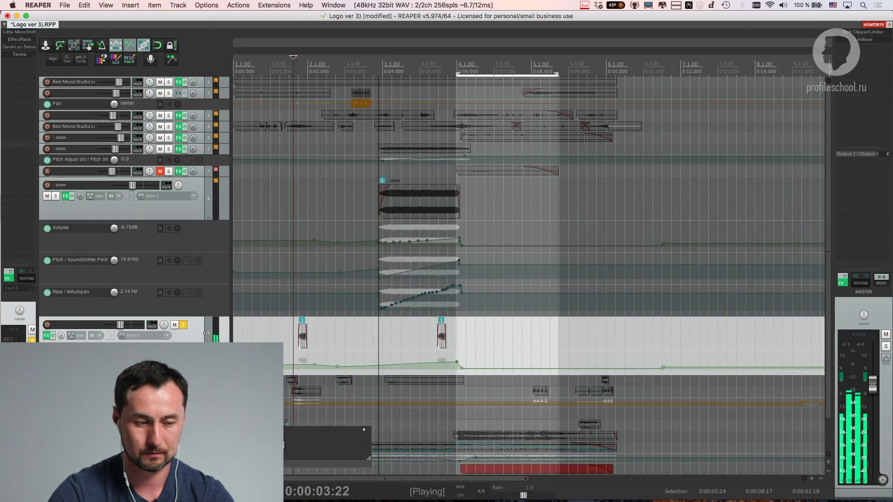
Examine the Little MicroShift, EffectRack and Devil-Loc Deluxe settings on track 9, closing each plug-in window
click(26, 32)
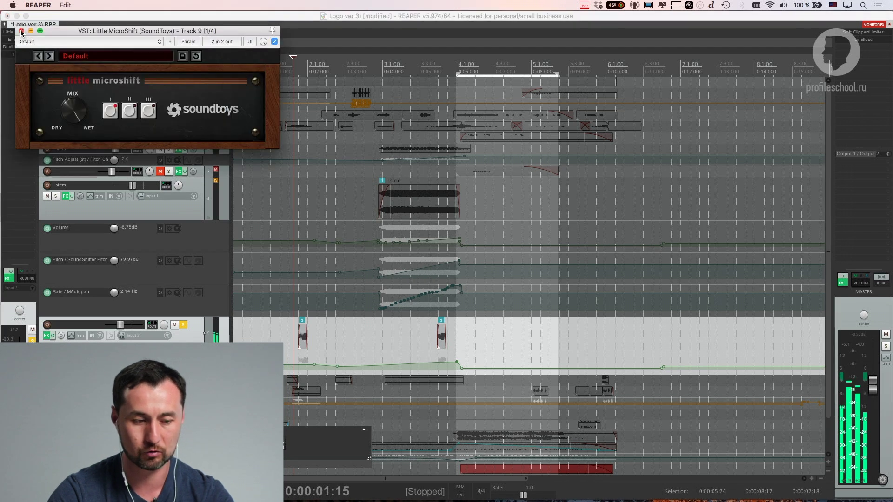
click(21, 31)
click(20, 40)
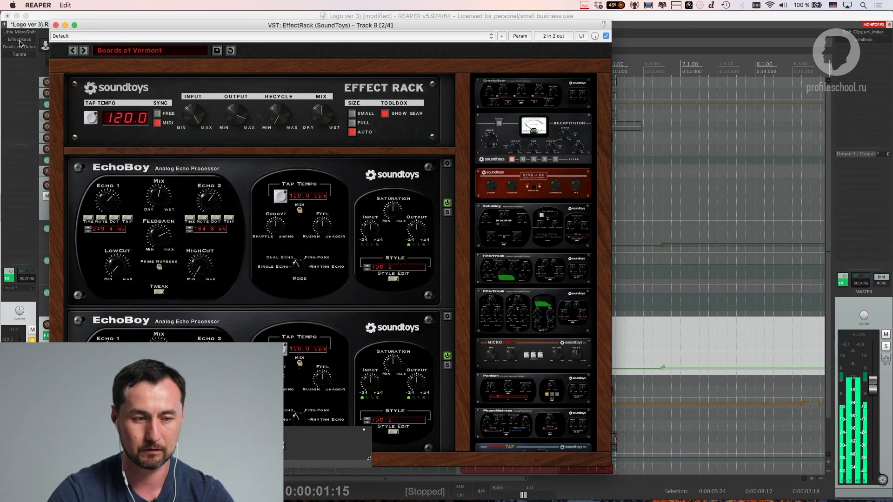
click(55, 25)
click(26, 49)
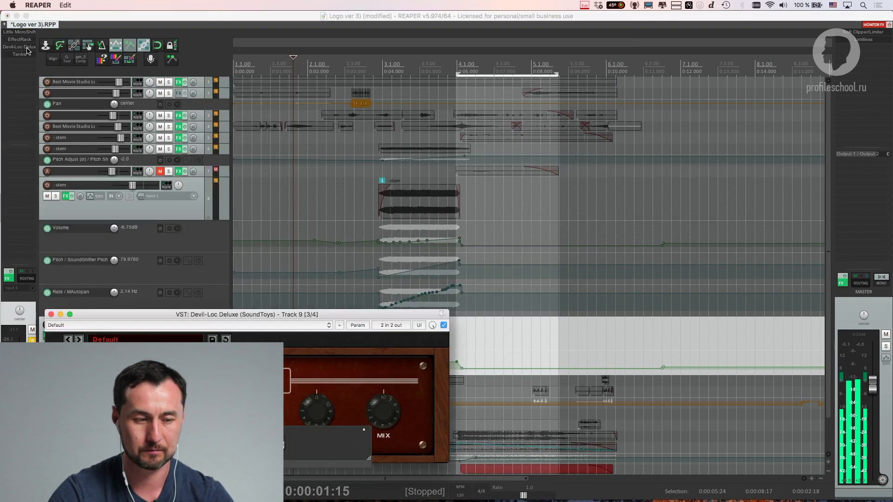
mouse_move(271, 314)
mouse_down()
mouse_move(336, 256)
mouse_move(446, 210)
mouse_up()
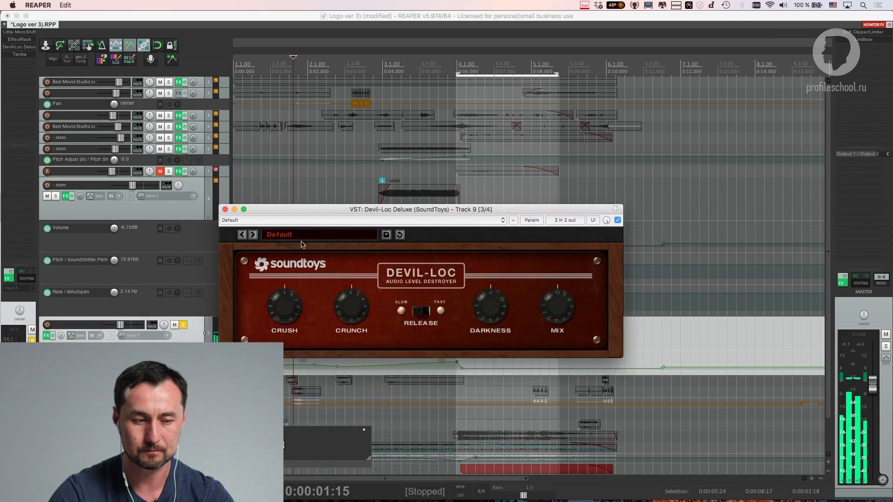
click(224, 210)
Open Tantra on track 9, compare playback with it bypassed and active, and close its window
click(19, 54)
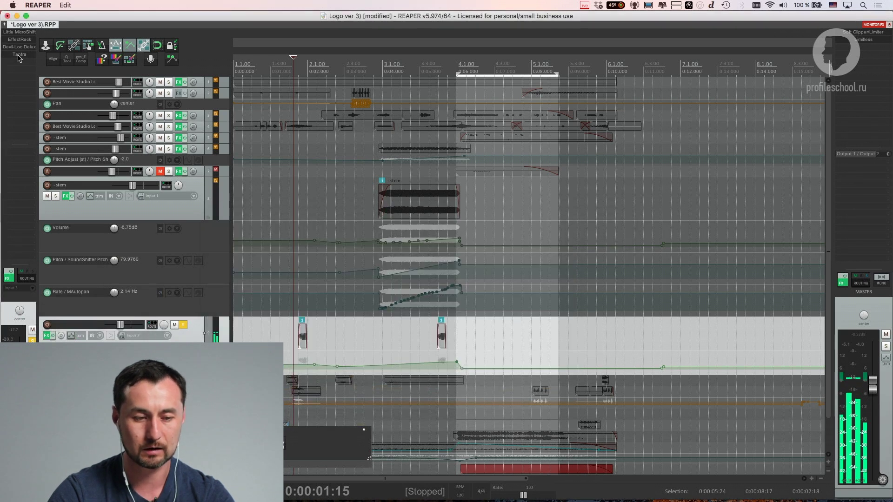
click(828, 166)
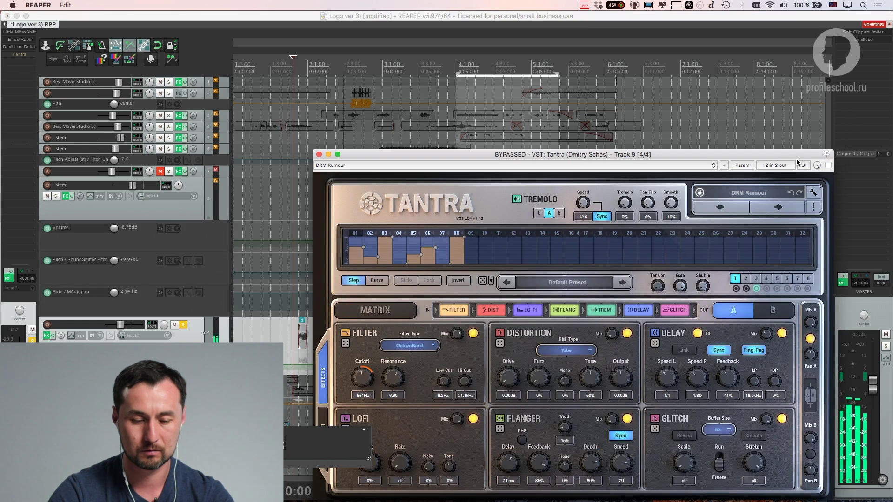
click(828, 166)
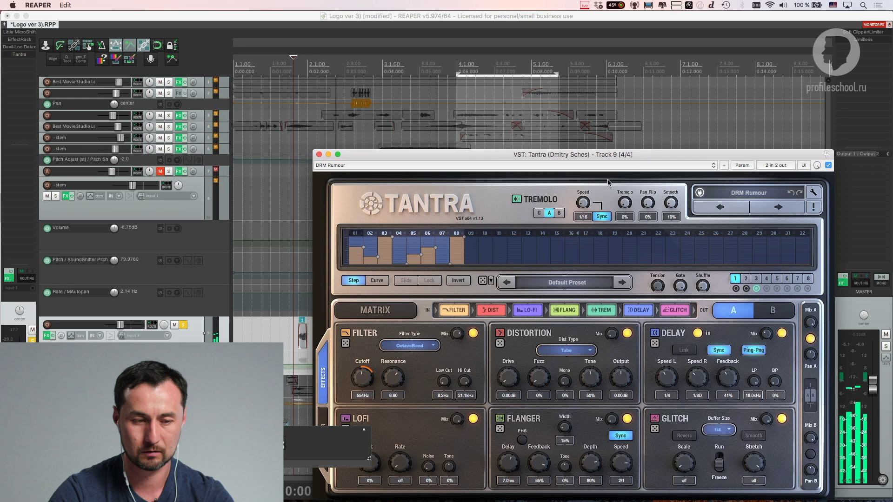
click(319, 155)
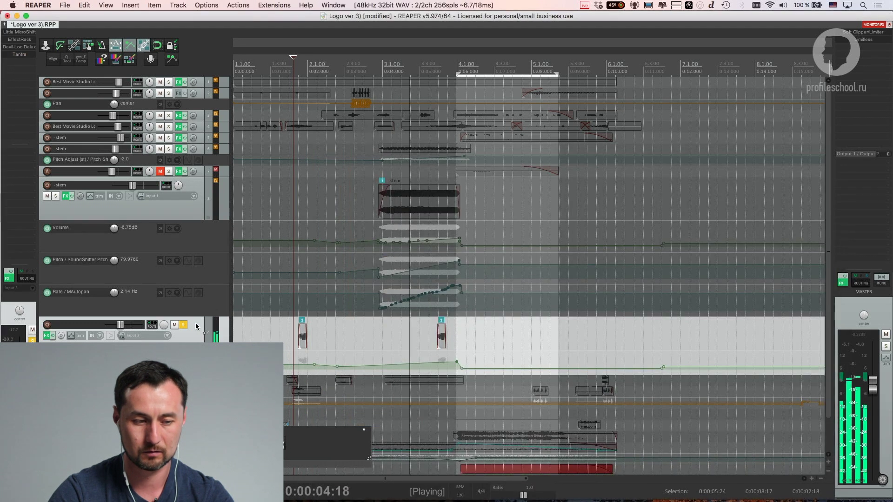
key(space)
Bypass the effects chain of track 9, raise the track's volume to -1.74 dB, and audition the dry sound
click(53, 335)
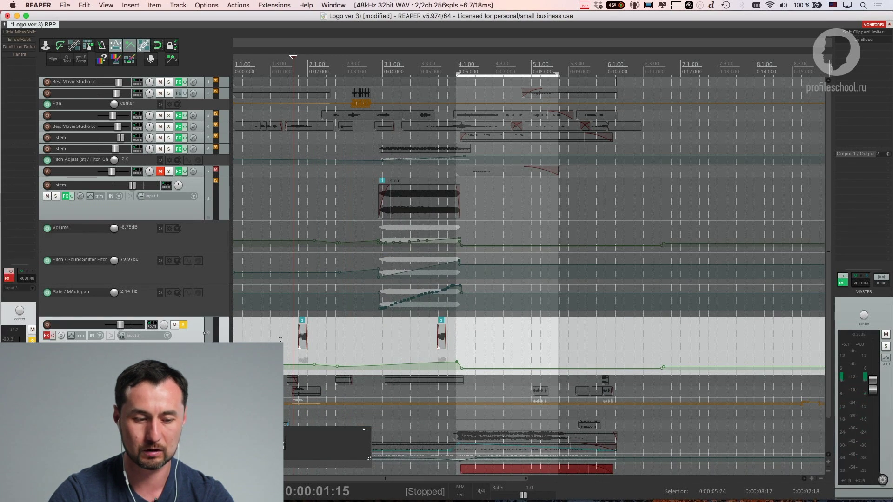
key(space)
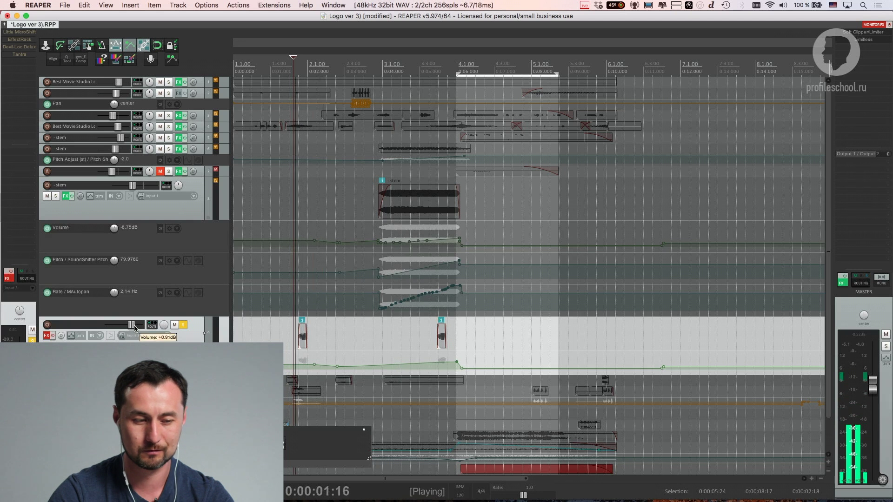
drag(120, 325, 130, 328)
key(space)
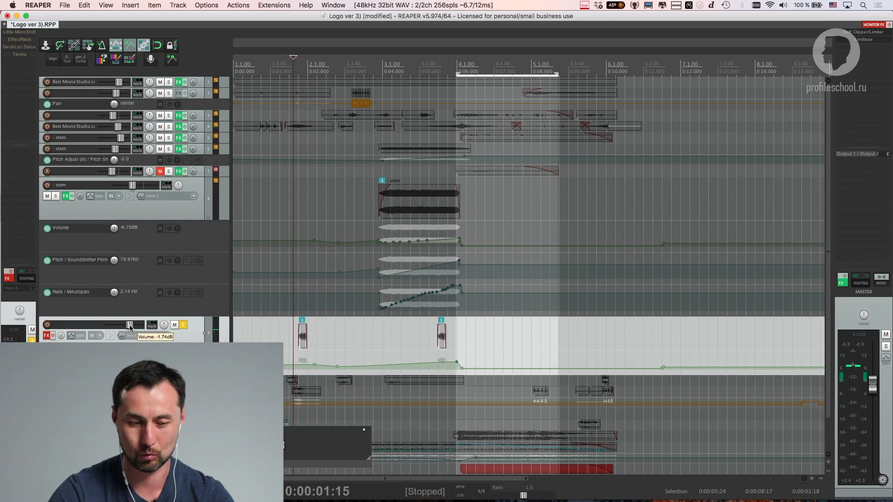
key(space)
key(space)
Audition the dry first clip on track 9 up close, and re-enable the track's effects chain
scroll(426, 332, up, 5)
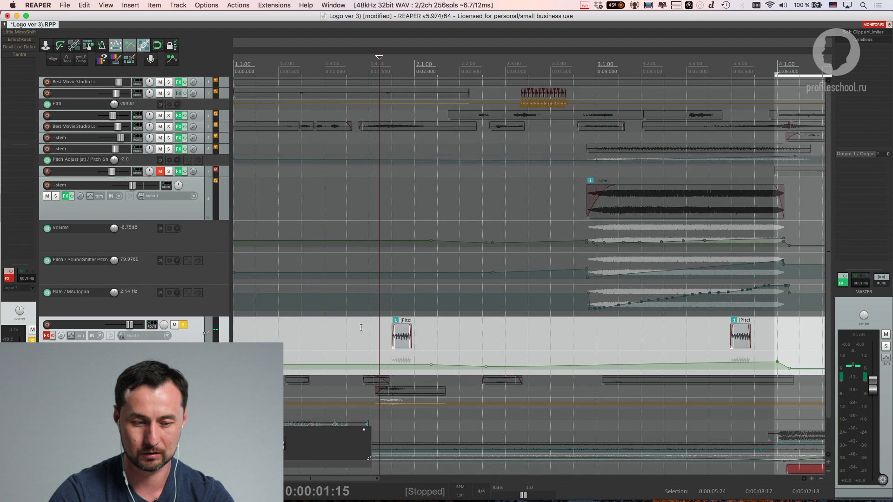
key(space)
scroll(616, 339, down, 8)
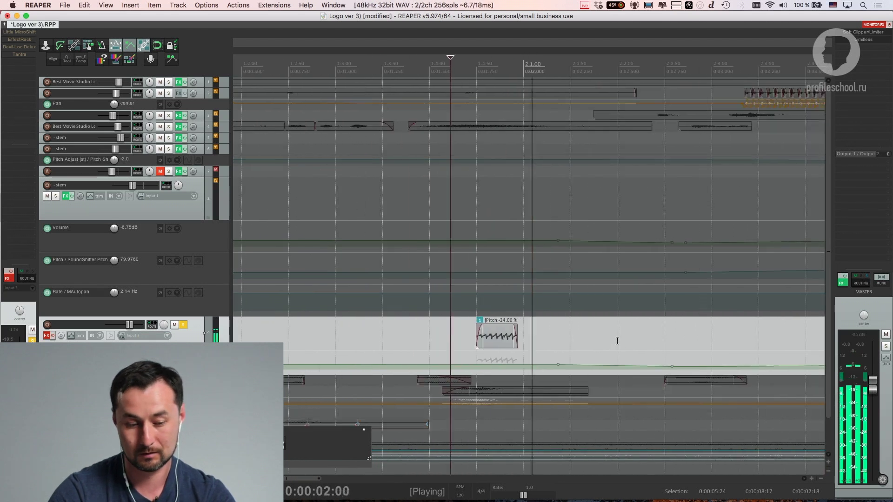
key(space)
key(space)
key(space)
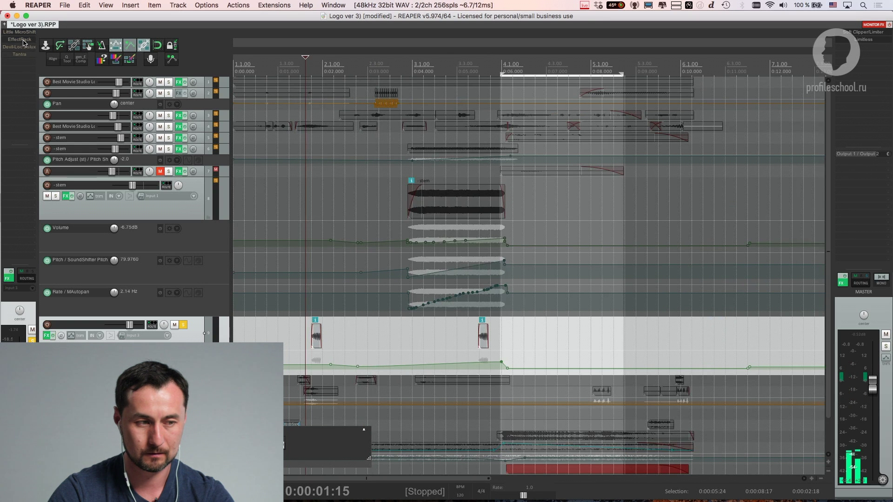
scroll(320, 317, up, 1)
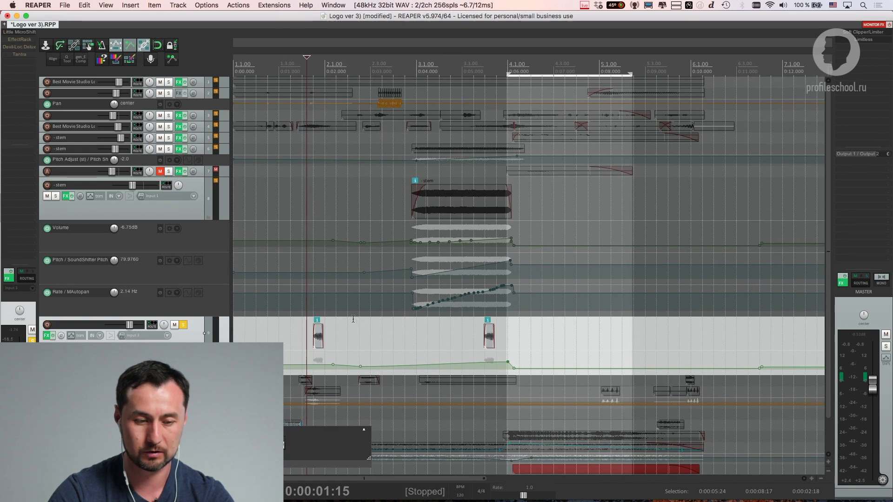
Audition the first clip on track 9 with the plug-ins in its effects chain bypassed
key(space)
key(space)
key(space)
key(space)
key(space)
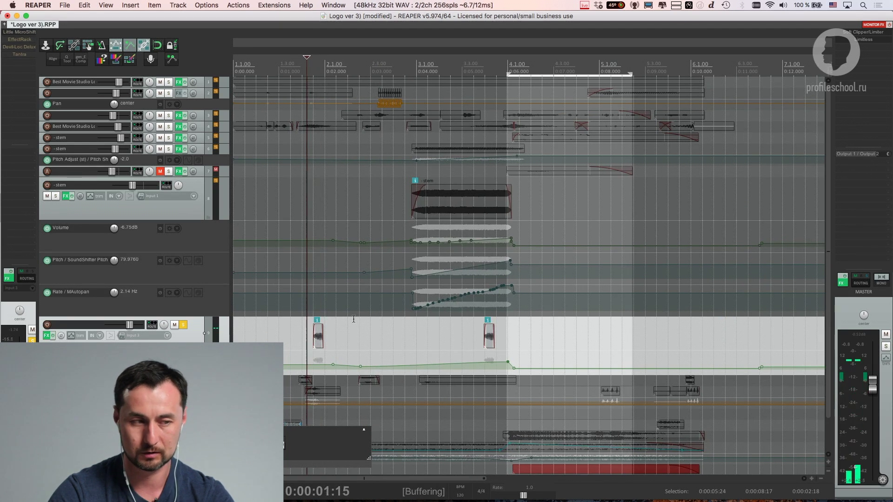
key(space)
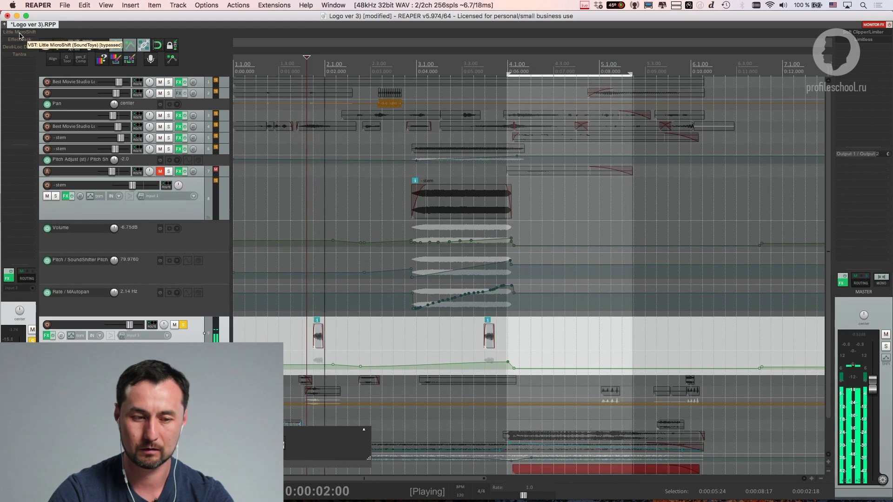
key(space)
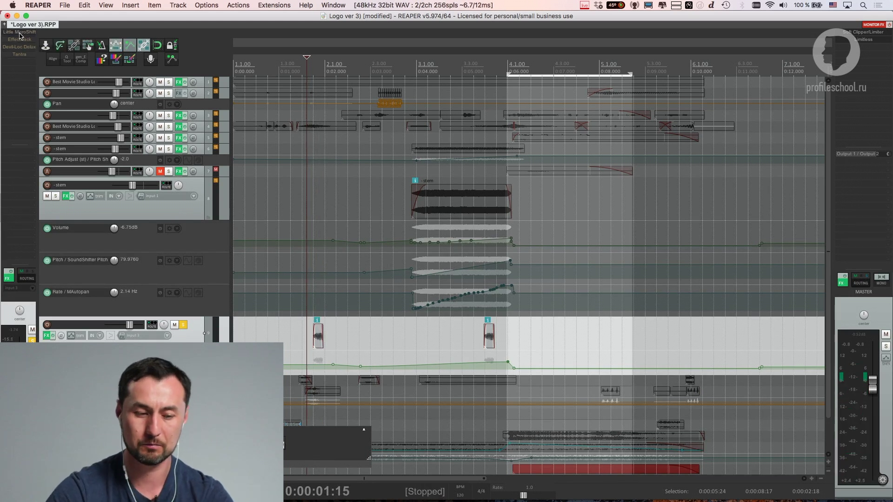
Audition track 9 with Little MicroShift and EffectRack active, viewing the EffectRack window and closing it
key(space)
key(space)
key(space)
key(space)
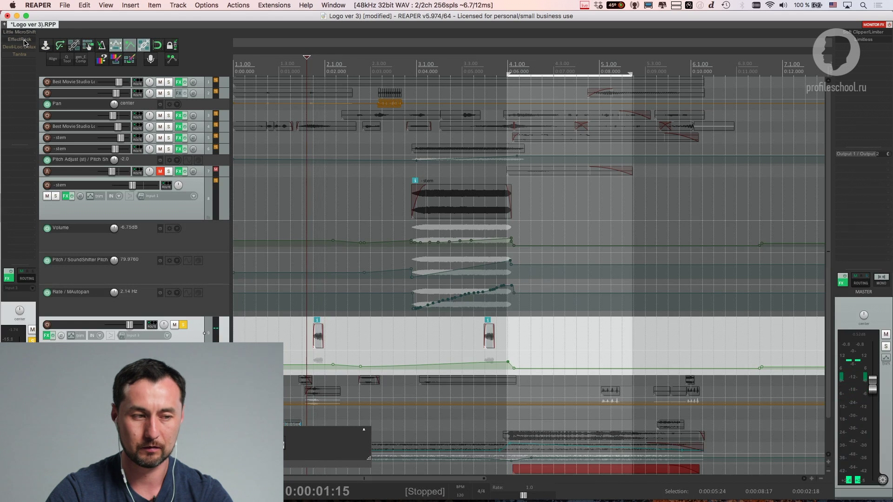
key(space)
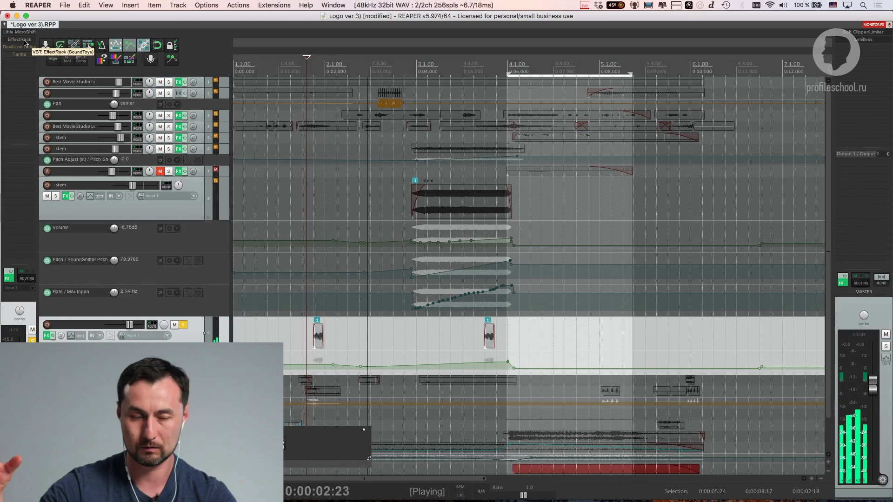
key(space)
key(space)
click(24, 40)
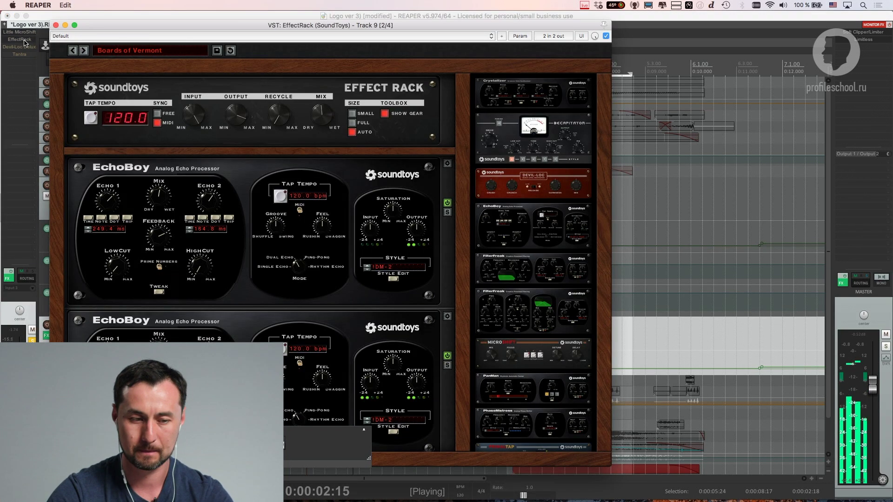
click(56, 26)
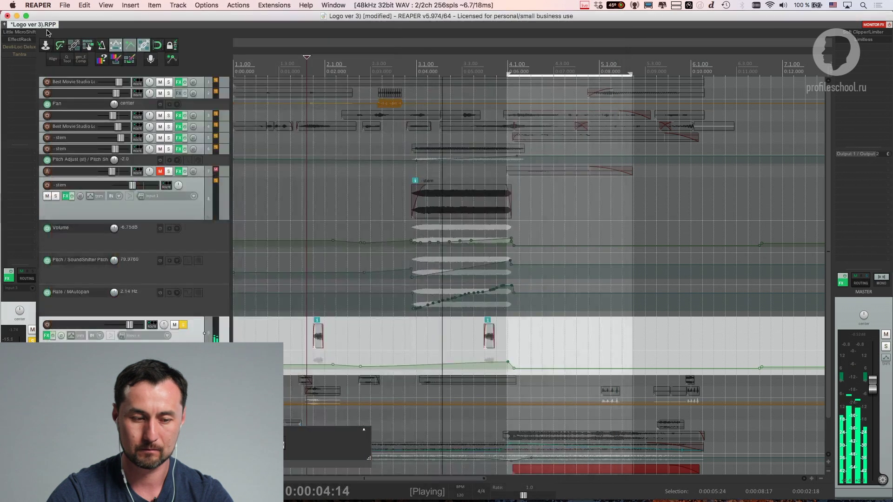
Audition track 9 again with Devil-Loc Deluxe included in the effects chain
key(space)
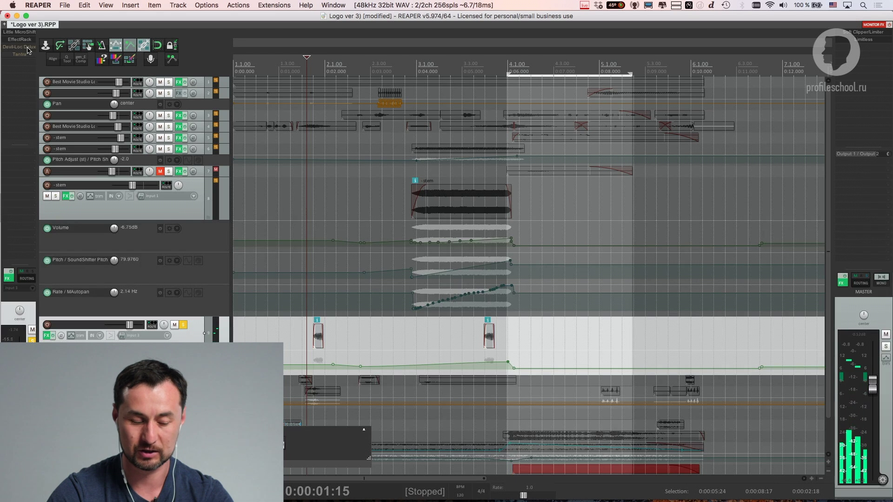
key(space)
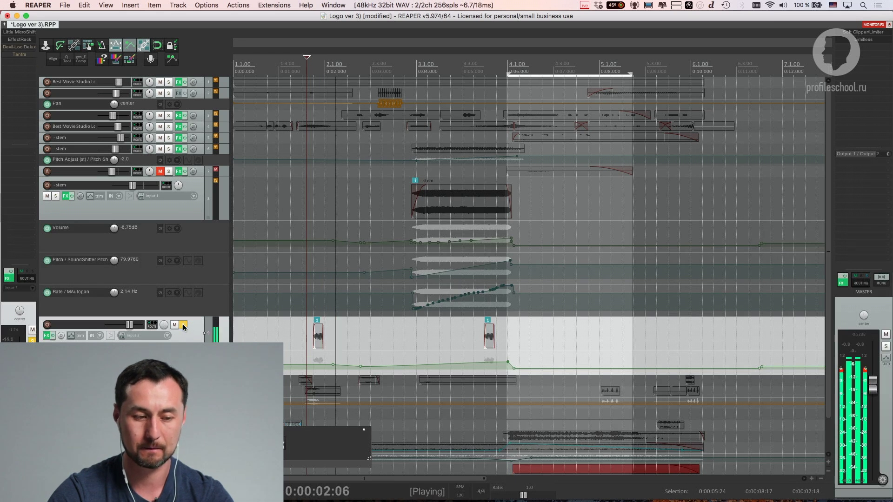
key(space)
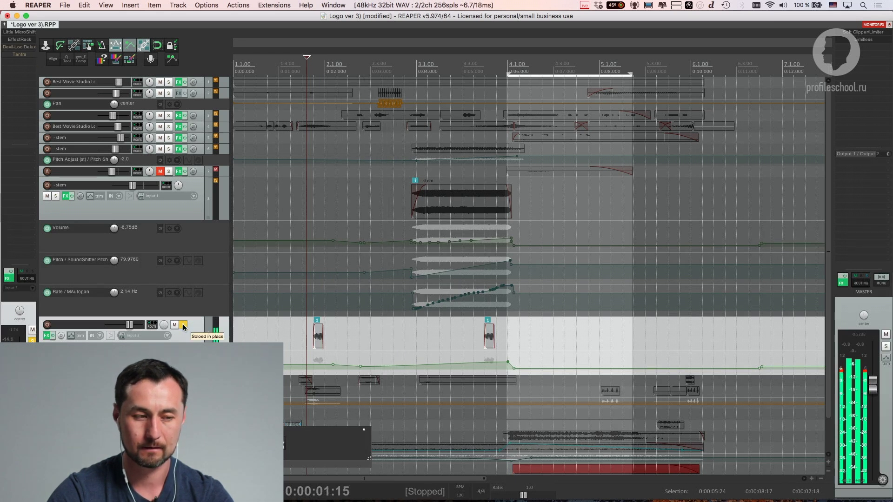
Unsolo track 9, adjust its volume against the full mix, and collapse all tracks to compact height
click(184, 325)
key(space)
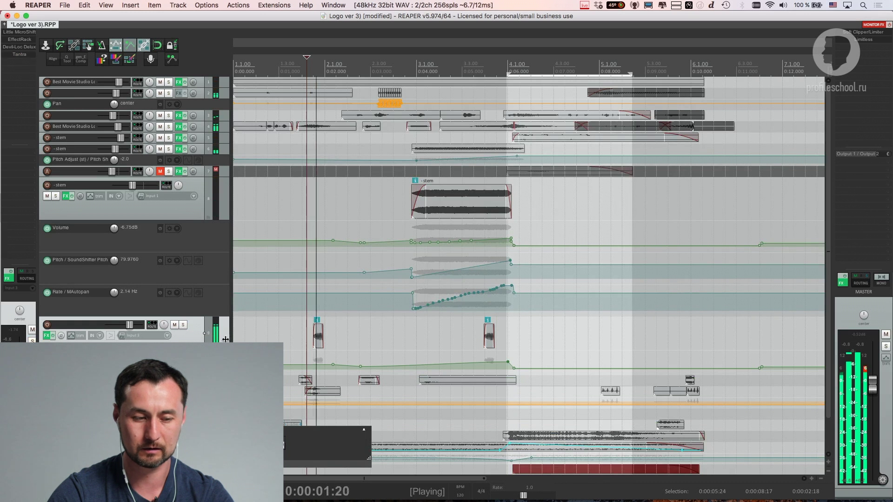
key(space)
drag(122, 327, 127, 326)
key(grave)
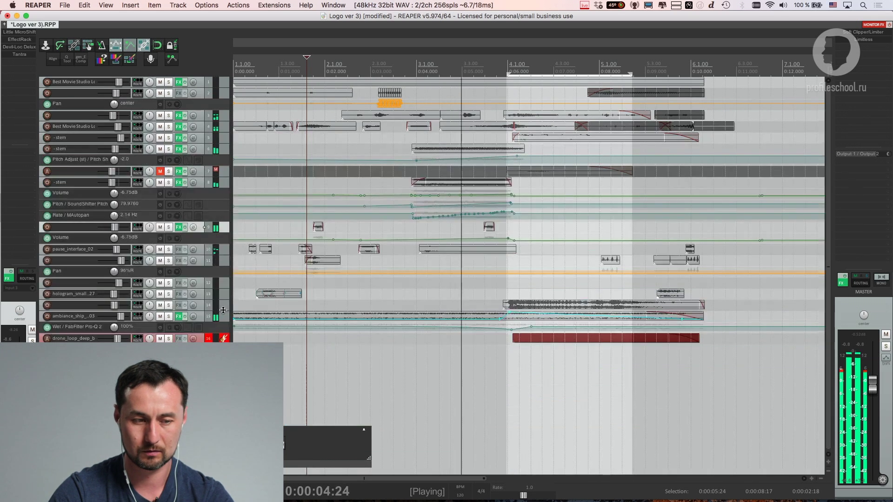
Unmute track 7, mute the -stem track 6, and enlarge track 7 while auditioning the full mix
key(space)
click(160, 171)
key(space)
click(160, 148)
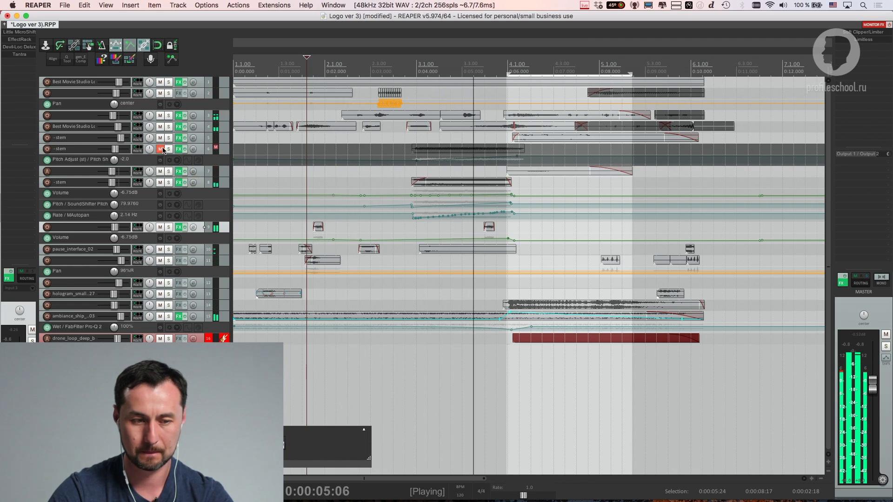
scroll(313, 194, down, 1)
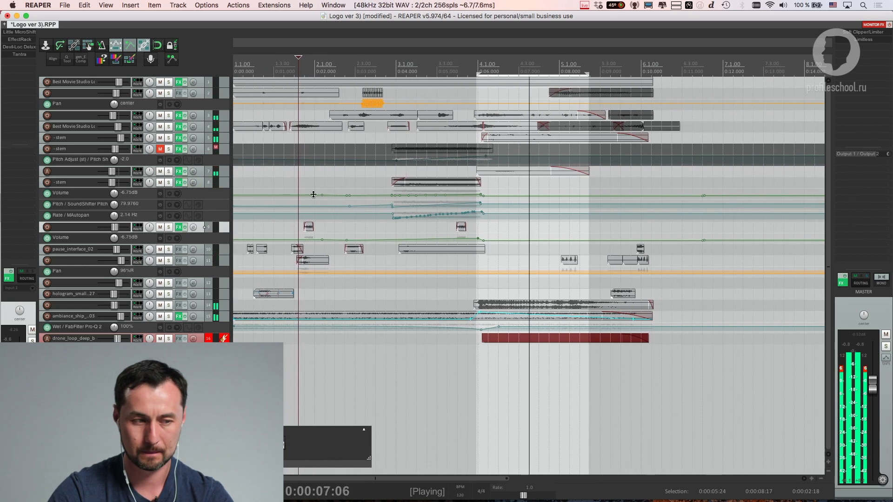
drag(165, 177, 164, 214)
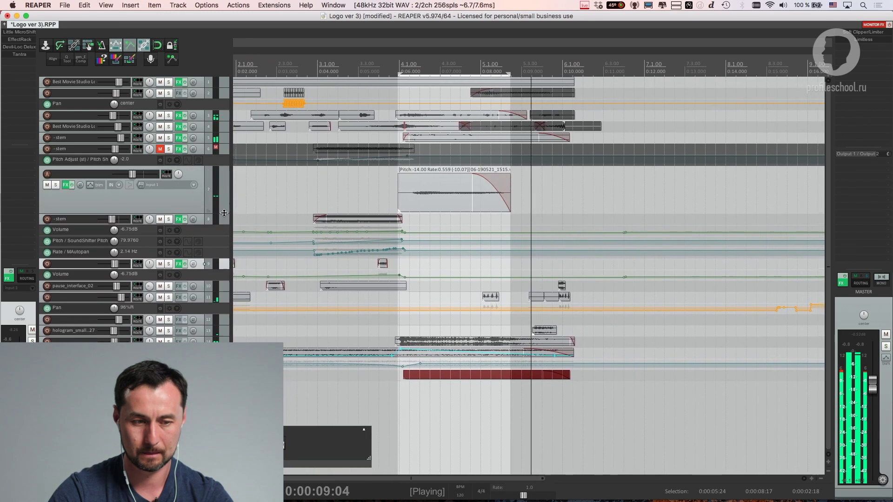
key(space)
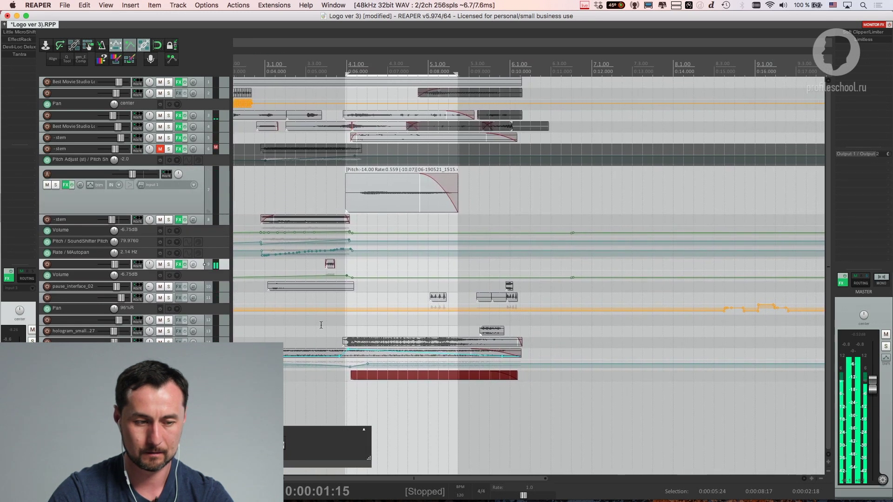
Move the last volume envelope point of -stem track 8 to about measure 9.2, and play from 0:03:21
click(259, 289)
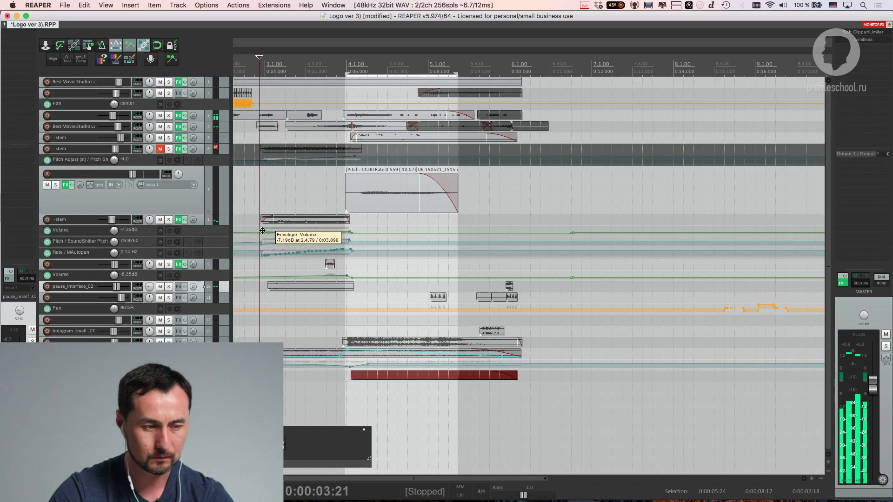
click(223, 222)
drag(557, 233, 766, 296)
key(space)
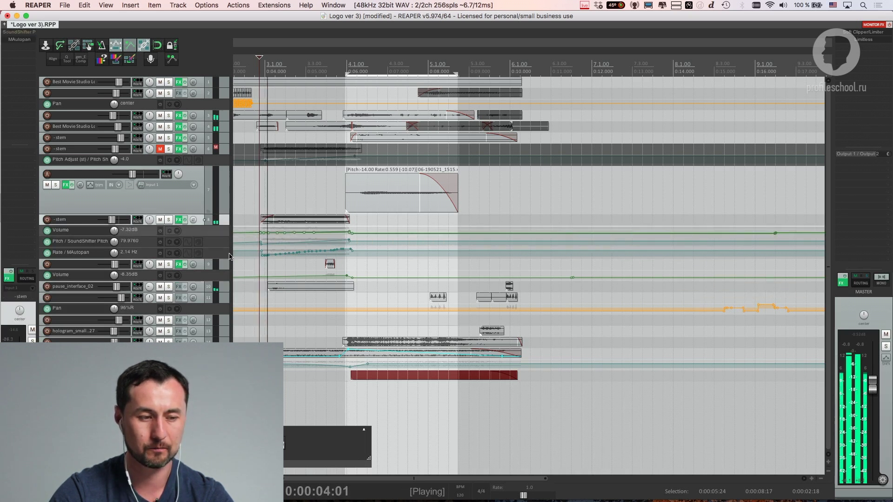
Enlarge track 9, solo it, and audition its second clip
drag(227, 268, 226, 322)
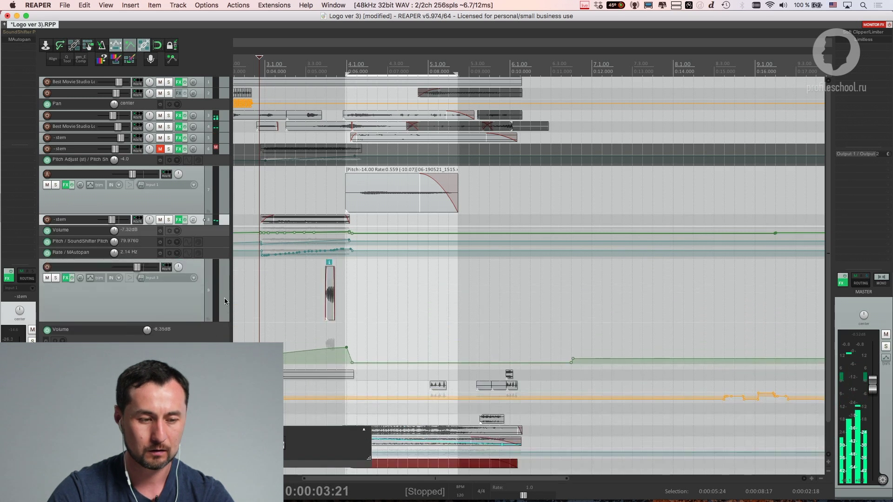
click(83, 293)
click(55, 278)
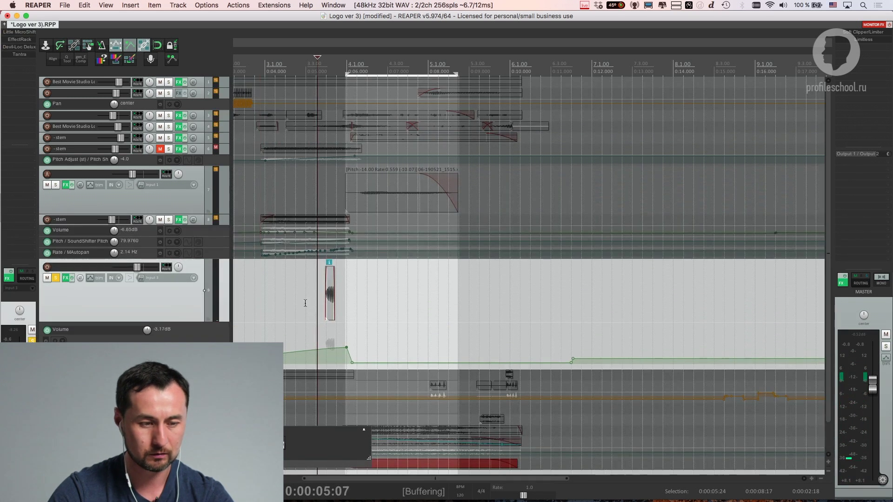
key(space)
scroll(399, 296, down, 3)
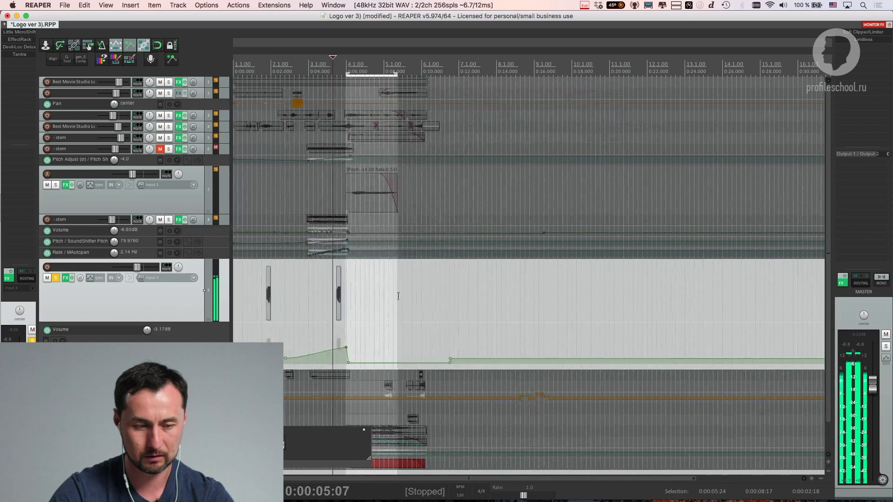
Unsolo track 9, adjust its volume envelope just after the second clip near 4.2.00, and play the mix from before the first clip
click(57, 278)
click(358, 362)
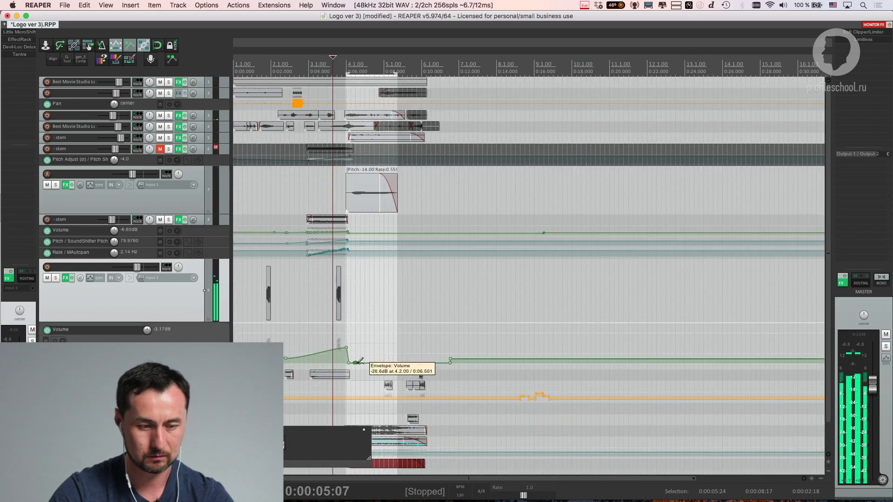
click(259, 328)
scroll(232, 323, down, 1)
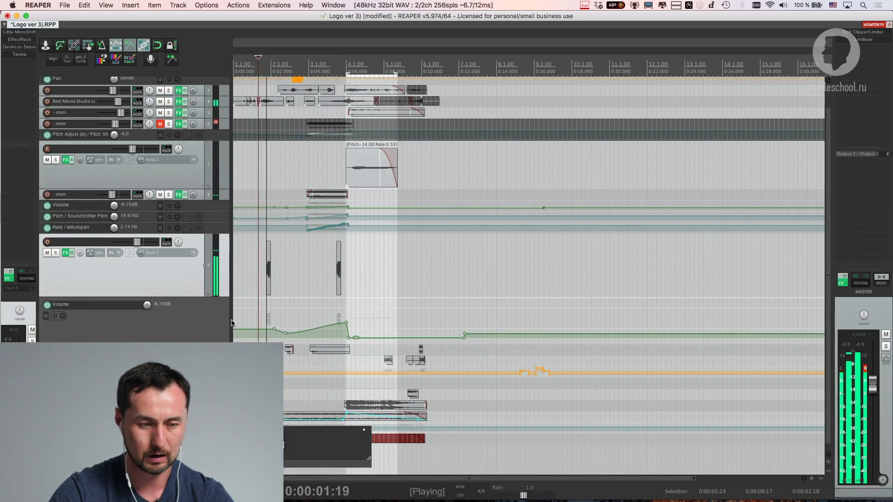
Enlarge the pause_interface_02 track, and pull track 9's volume envelope down to -inf dB ahead of its first clip
click(139, 350)
drag(139, 355, 139, 396)
drag(266, 328, 233, 354)
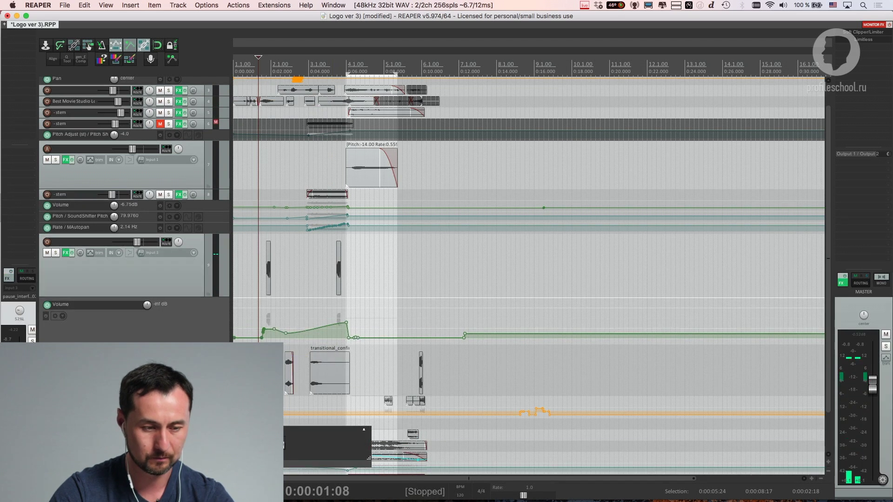
scroll(377, 329, up, 3)
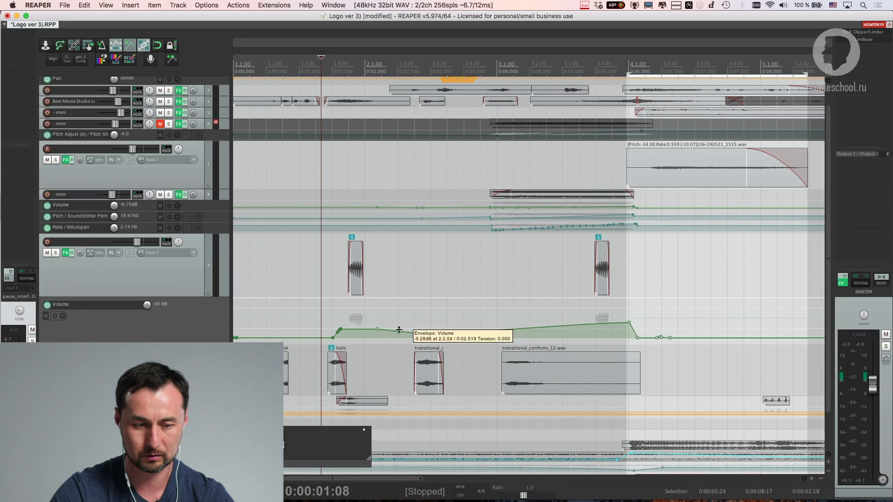
drag(373, 328, 418, 334)
Play the mix from 0:00:07, then solo the pause_interface_02 track and audition its clips
click(253, 375)
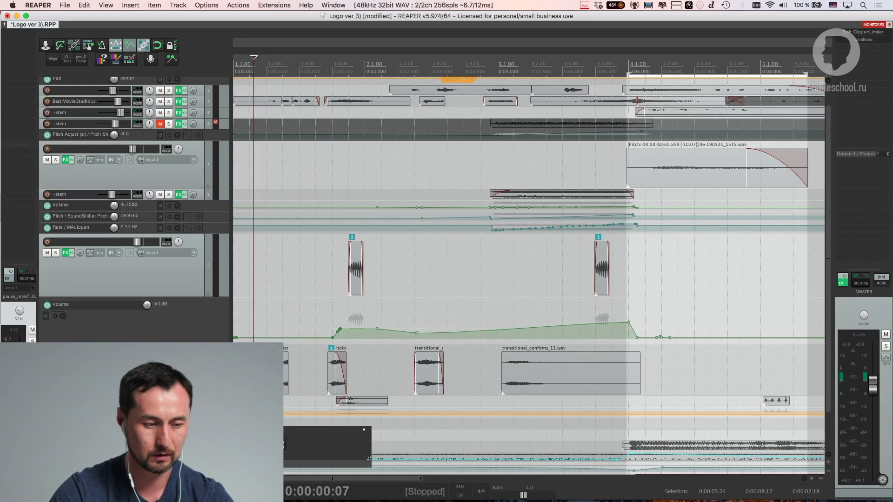
key(space)
key(space)
key(s)
key(space)
scroll(381, 377, up, 2)
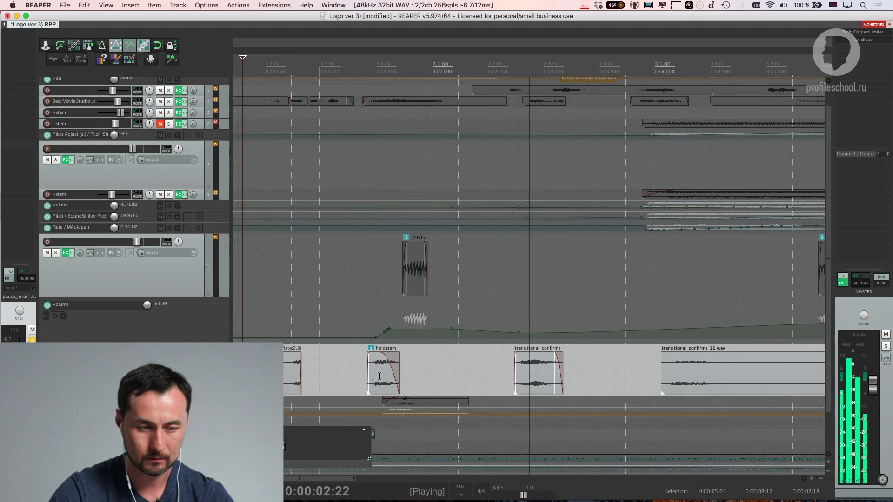
key(space)
Examine the subtle_powerup_4 and hologram_small_engage_10 clips on the pause_interface_02 track up close
scroll(466, 372, up, 2)
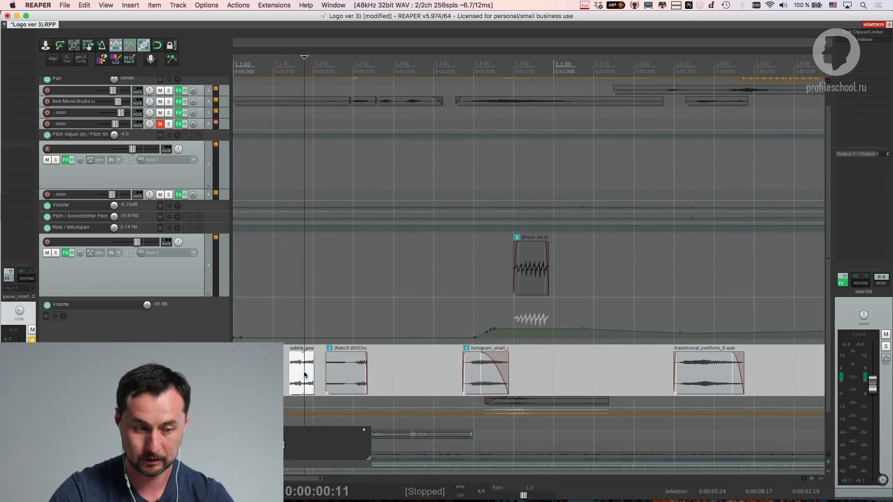
scroll(305, 374, up, 3)
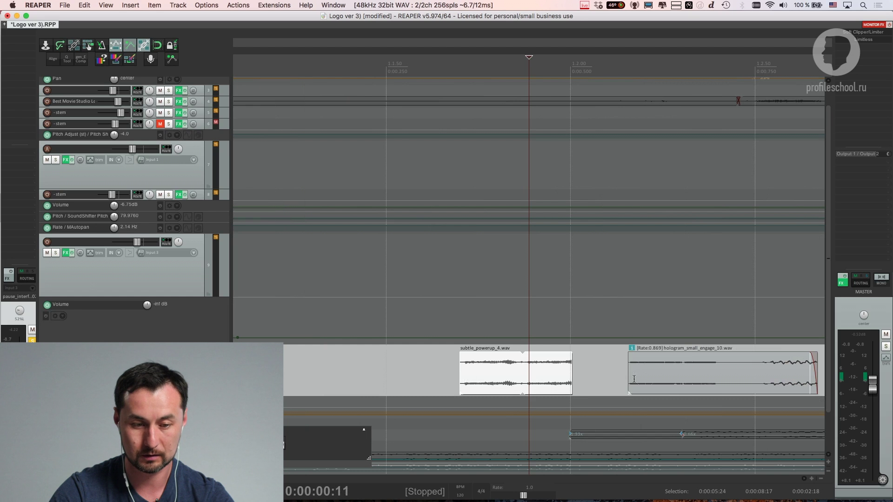
scroll(336, 248, right, 5)
scroll(336, 249, down, 2)
click(336, 324)
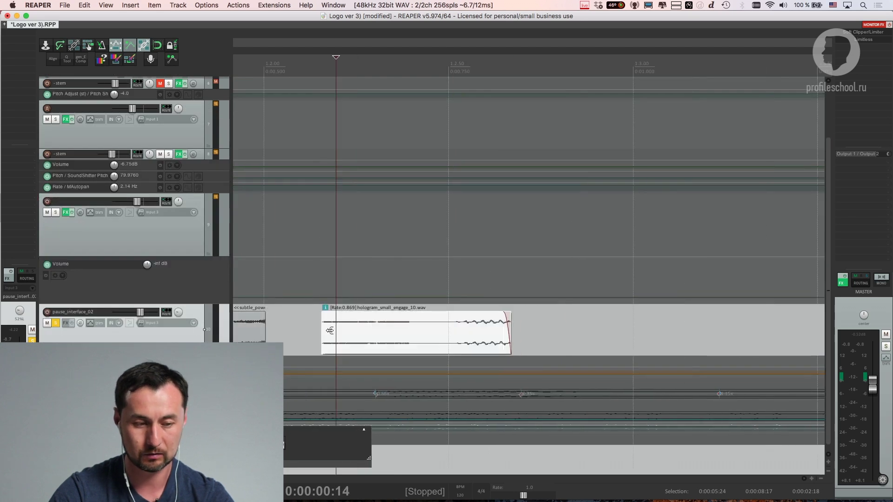
scroll(334, 334, down, 3)
scroll(372, 335, up, 1)
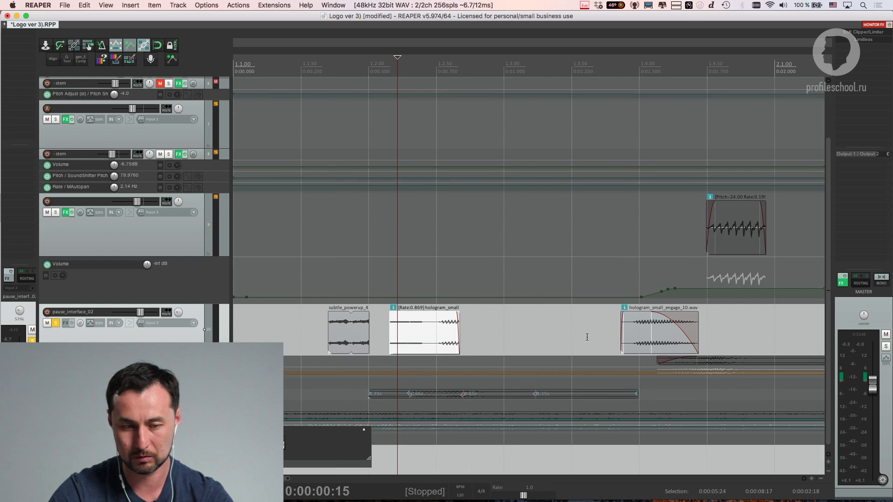
Audition the soloed pause_interface_02 track from the first hologram_small_engage_10 clip, then from just before the first transitional_confirms clip
scroll(584, 335, down, 5)
key(space)
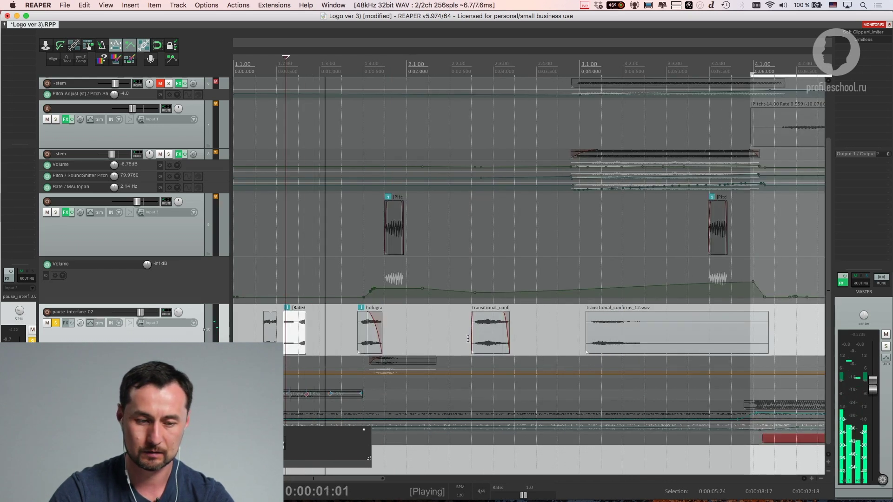
click(469, 341)
key(space)
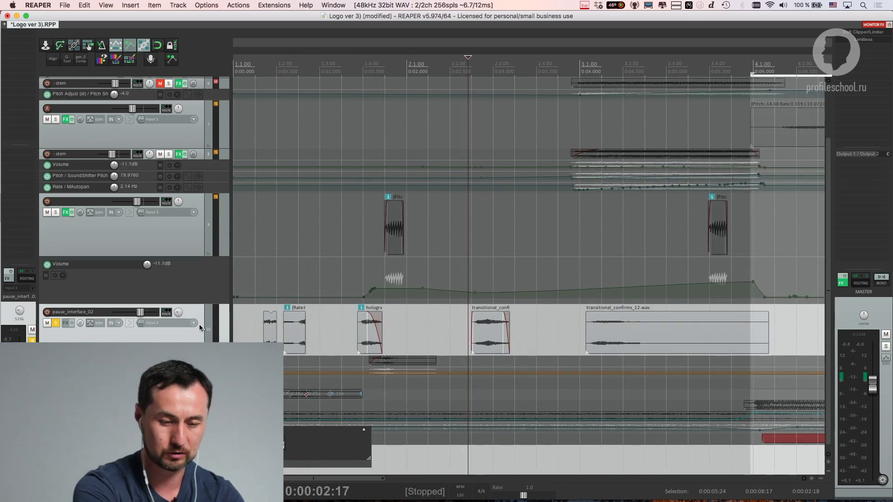
Show the video window and audition the soloed pause_interface_02 track from 0:00:07 against the logo animation
key(space)
key(space)
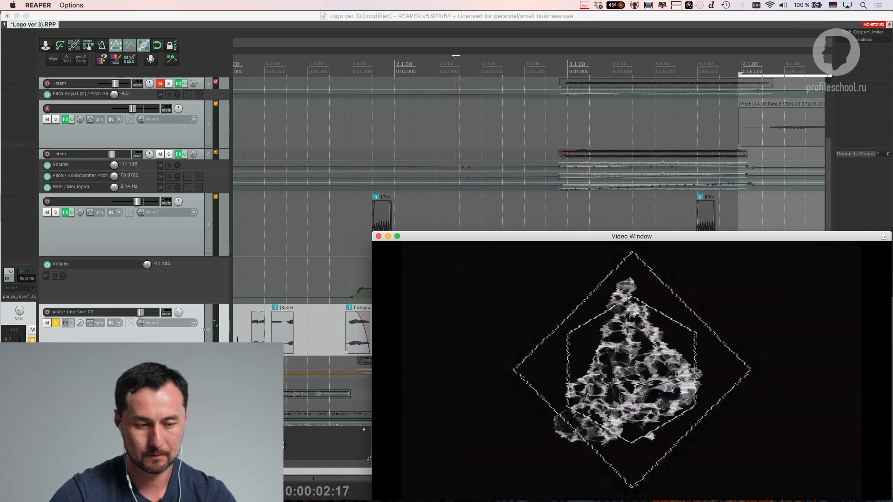
click(246, 339)
key(space)
key(space)
key(space)
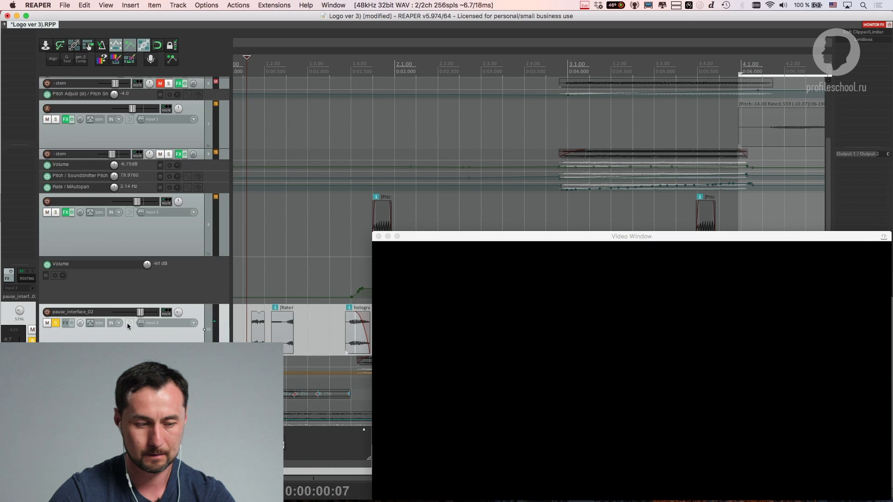
Unsolo pause_interface_02, play the mix from 0:00:00:07 against the video, and slightly lower the fader of the track above it
click(58, 325)
key(space)
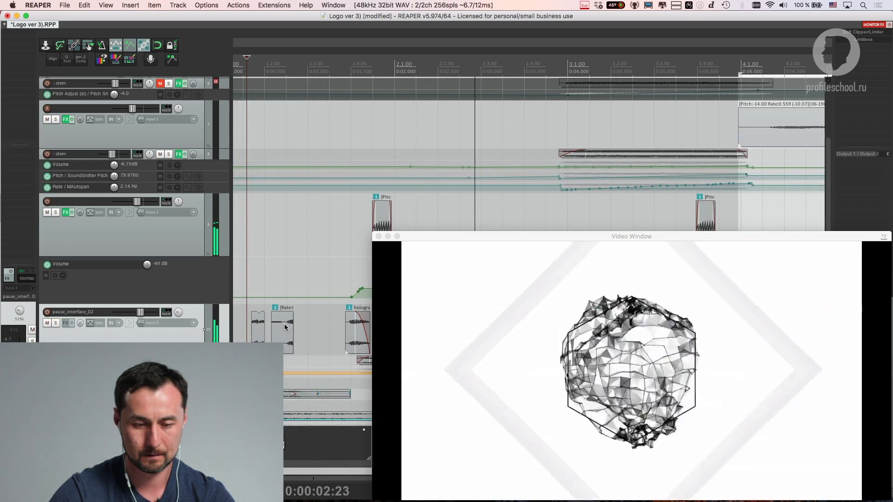
scroll(288, 326, down, 3)
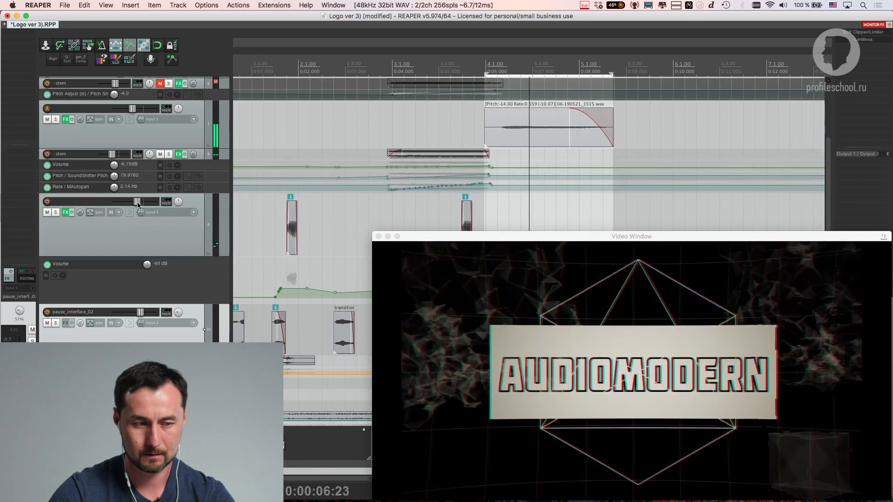
drag(136, 202, 131, 204)
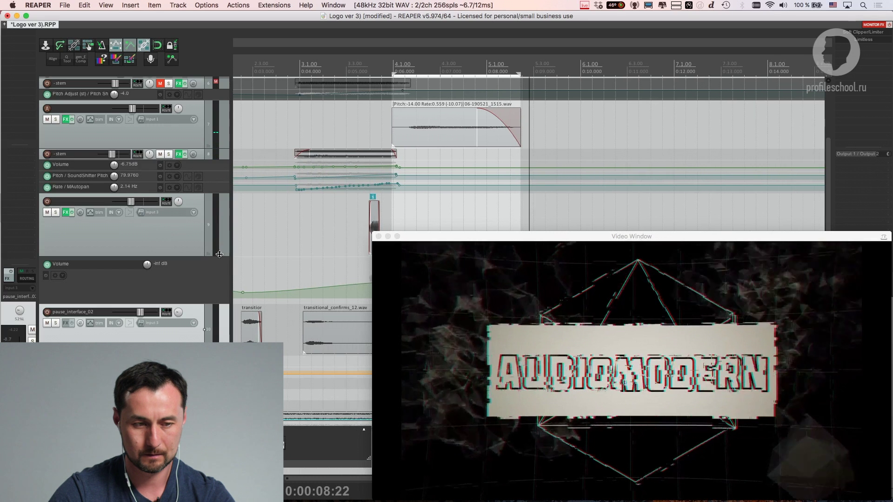
key(space)
Move the video window up, solo the -stem track with the MAutopan rate automation, play it, and enlarge its lanes
drag(412, 242, 462, 133)
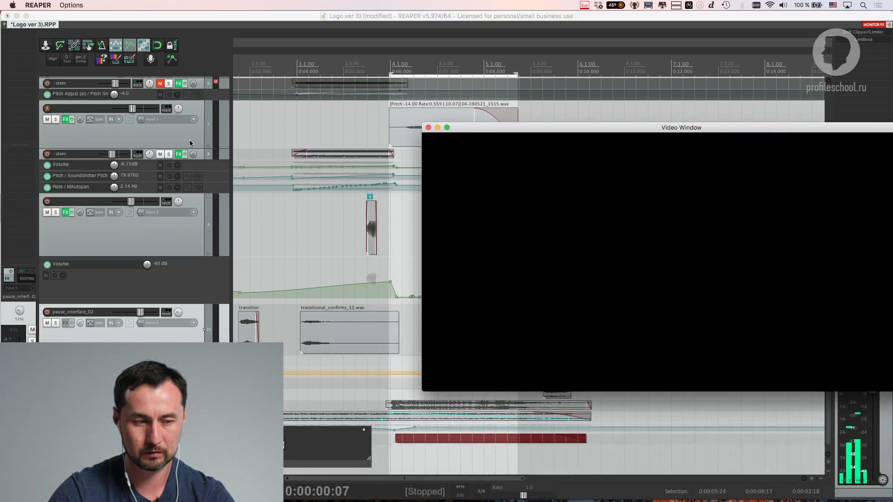
click(169, 155)
key(space)
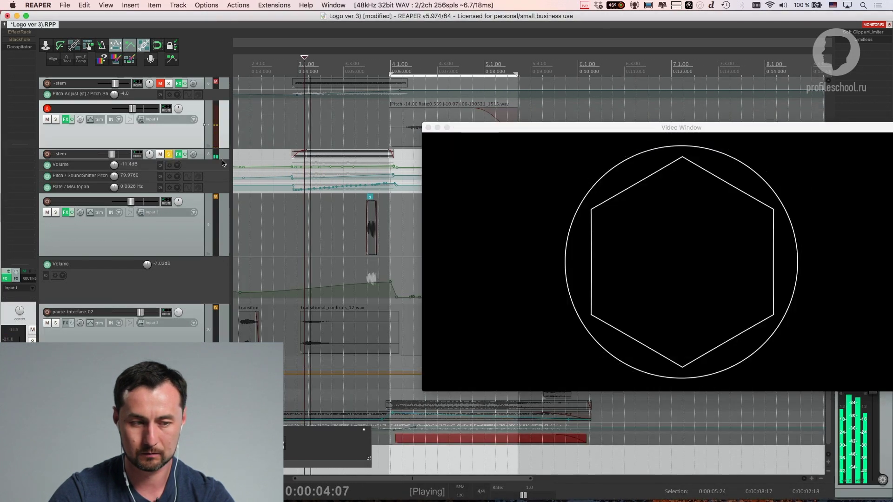
drag(224, 158, 224, 201)
click(173, 184)
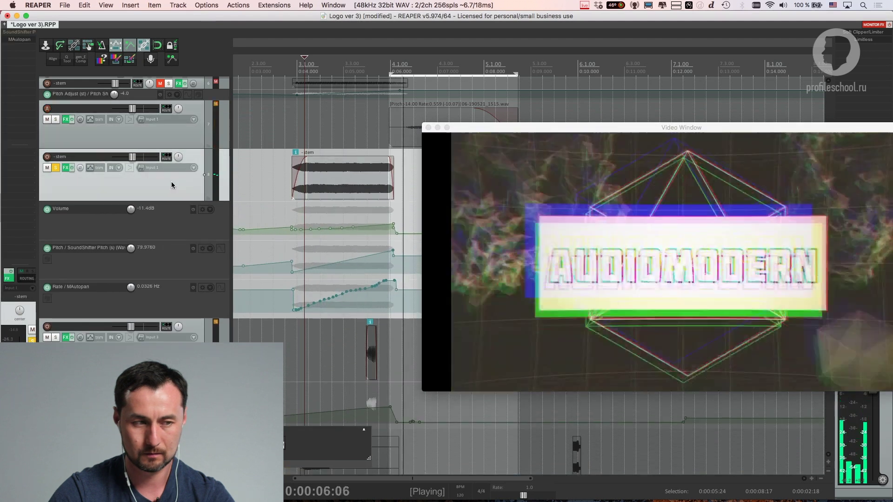
key(space)
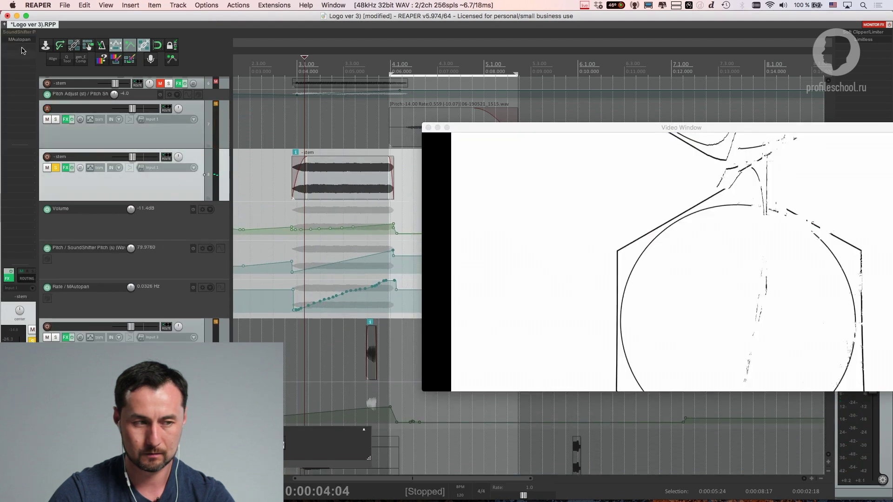
Audition the -stem clip from its start at 0:00:03:23 soloed, then unsolo the track and play the passage in the mix
click(294, 207)
key(space)
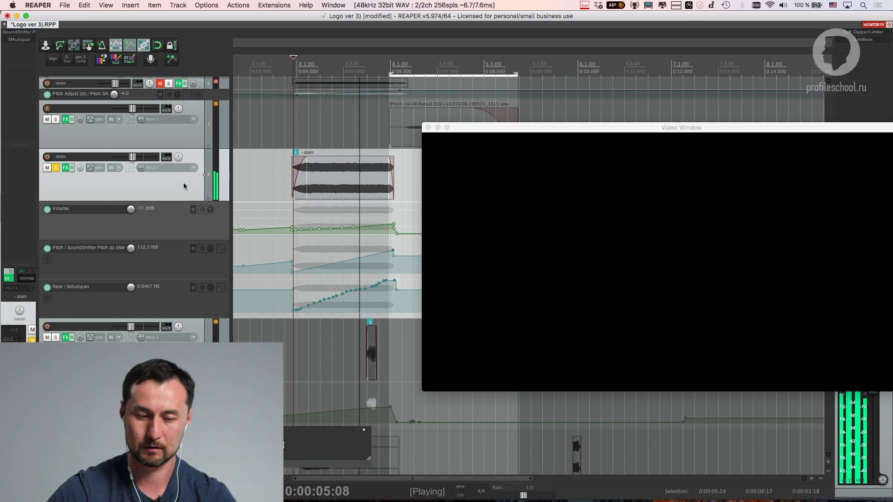
key(space)
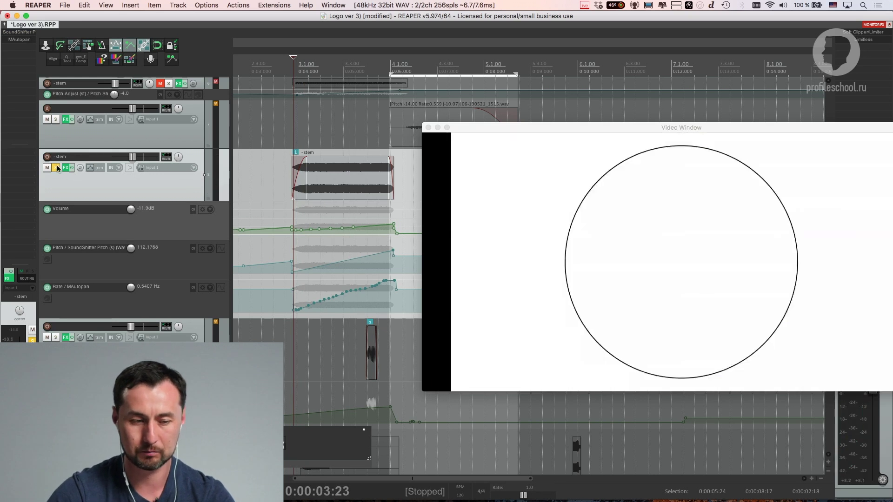
click(56, 168)
key(space)
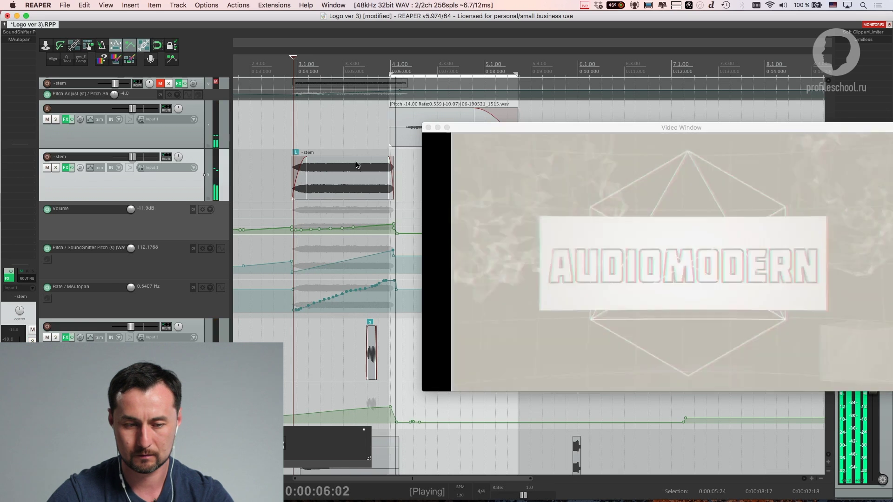
key(space)
Solo and enlarge the track below pause_interface_02, and audition its first hologram_small_engage_10 clip from 0:00:01:12
drag(338, 195, 252, 140)
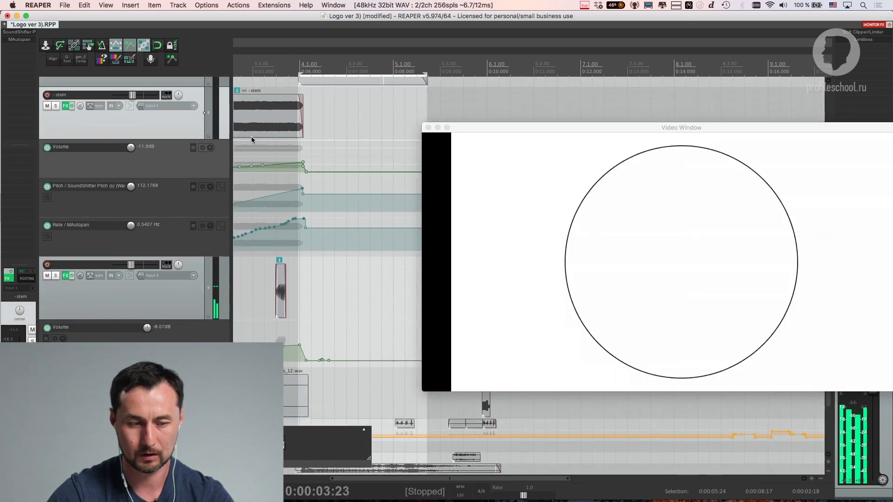
click(175, 298)
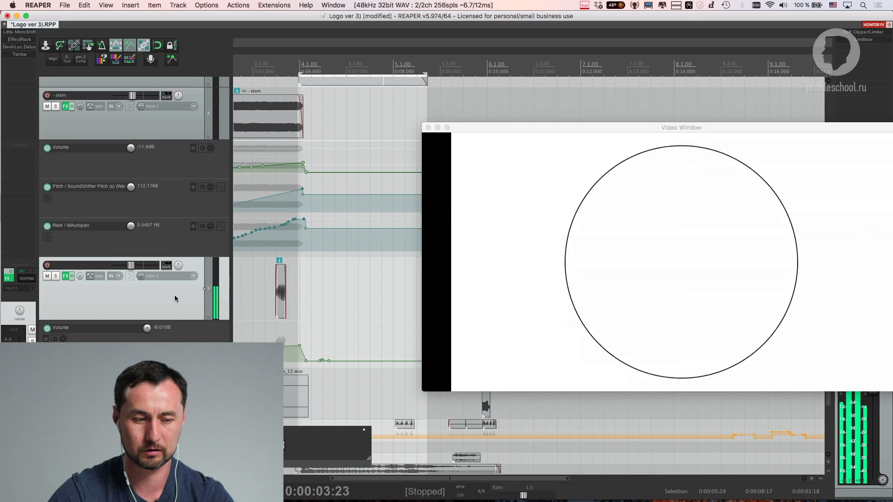
click(258, 326)
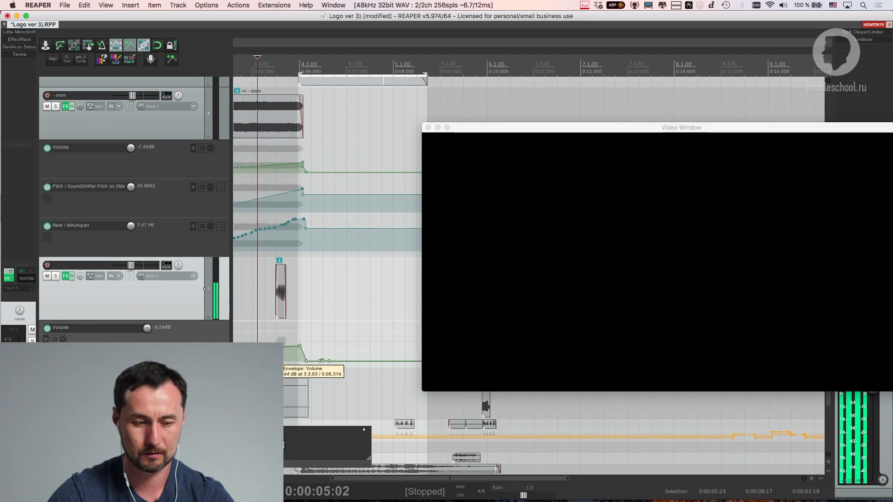
scroll(289, 354, left, 5)
scroll(203, 304, down, 2)
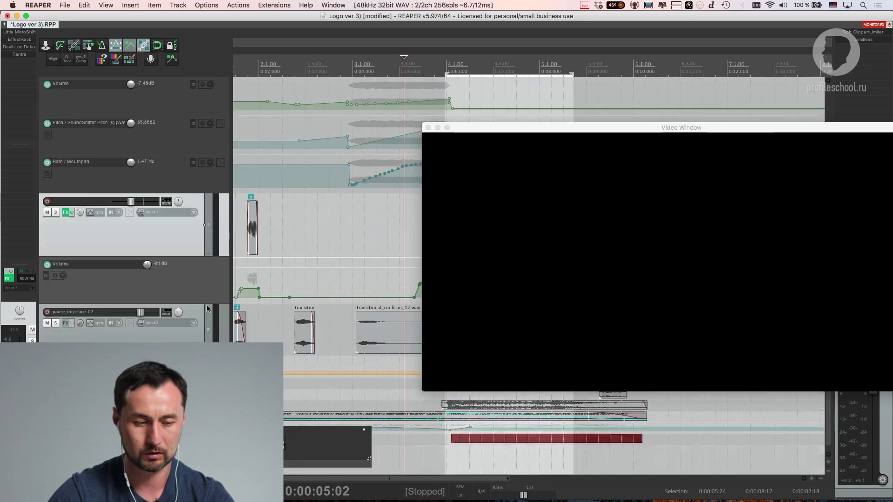
click(55, 367)
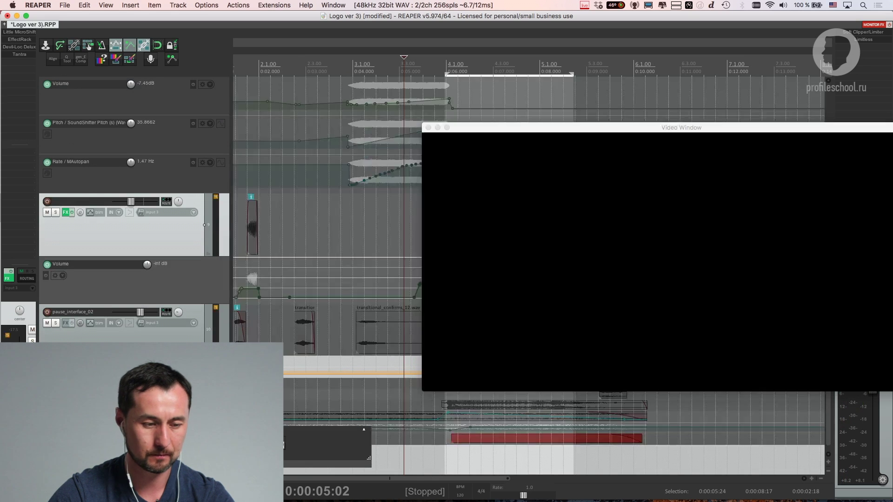
click(237, 367)
drag(130, 378, 130, 436)
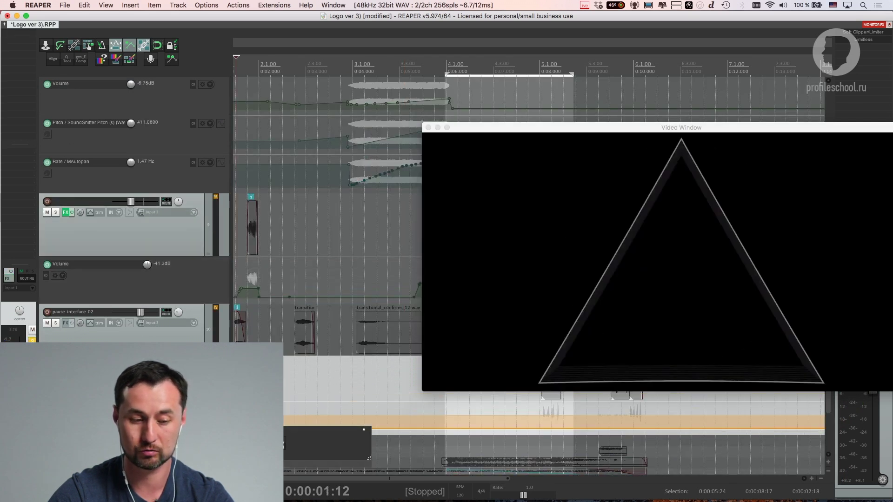
scroll(224, 327, down, 2)
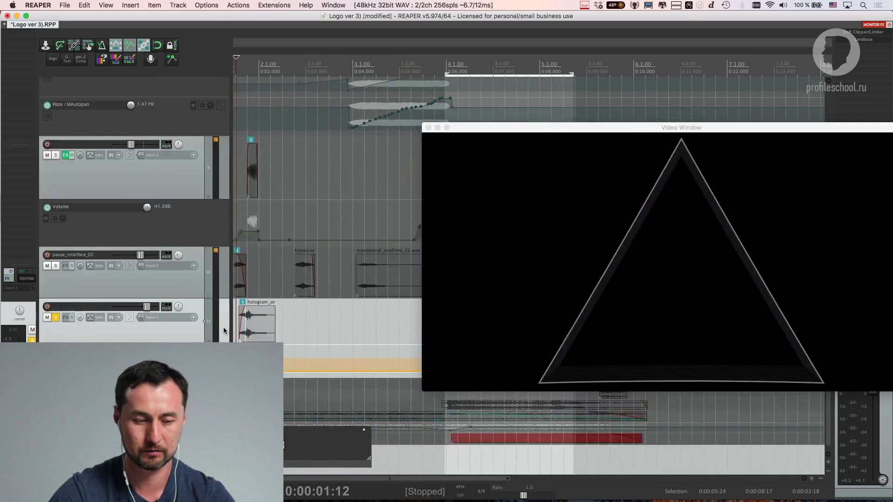
key(space)
key(space)
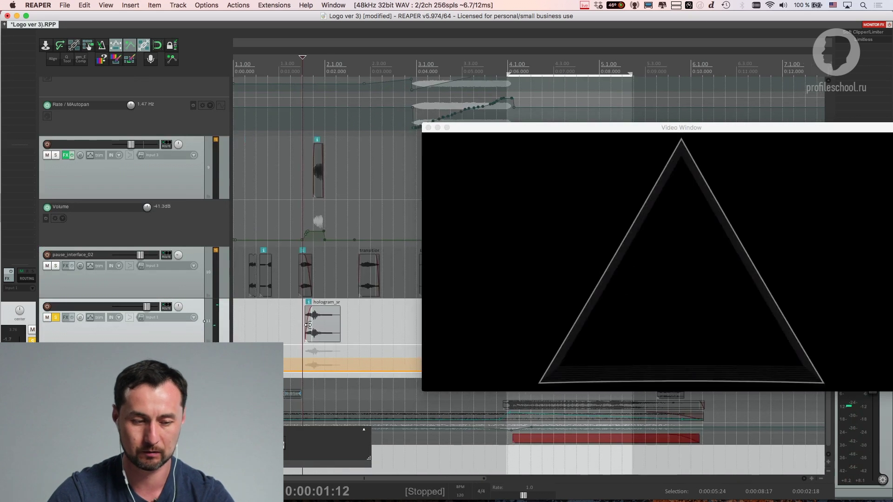
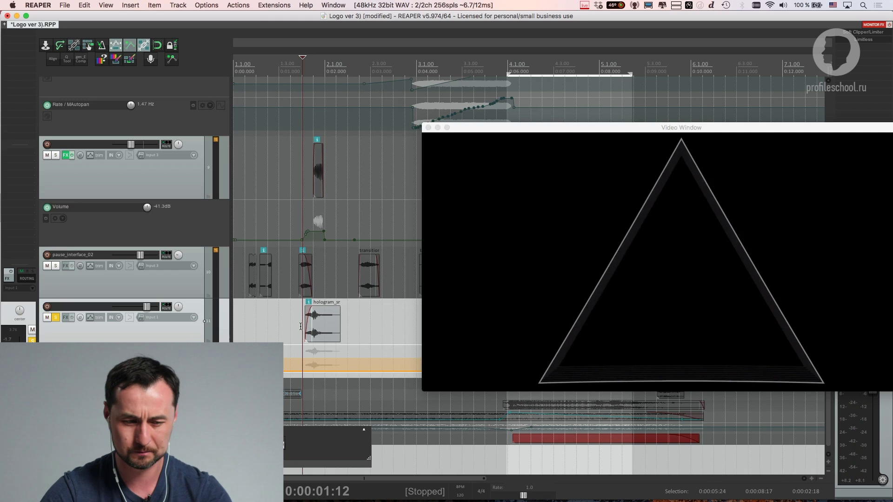
Reposition the video window, play the soloed hologram_small_engage_10 track against it, then unsolo the track and replay the passage in the mix
double_click(476, 133)
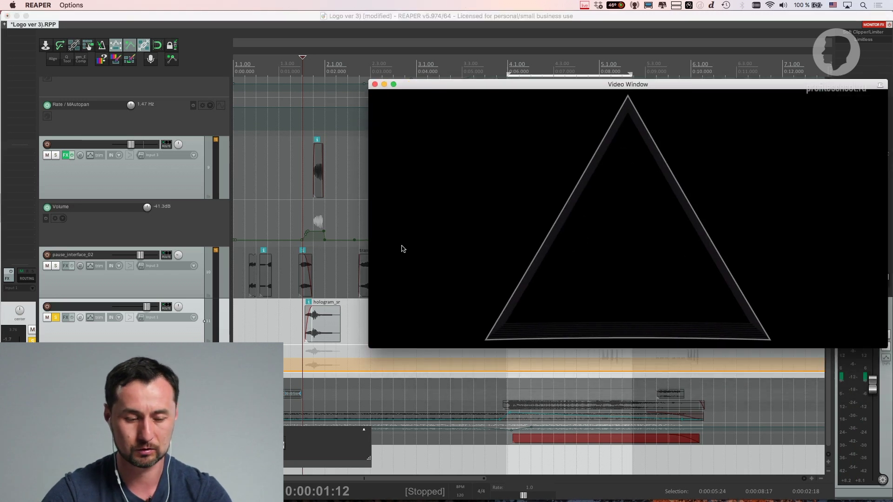
key(space)
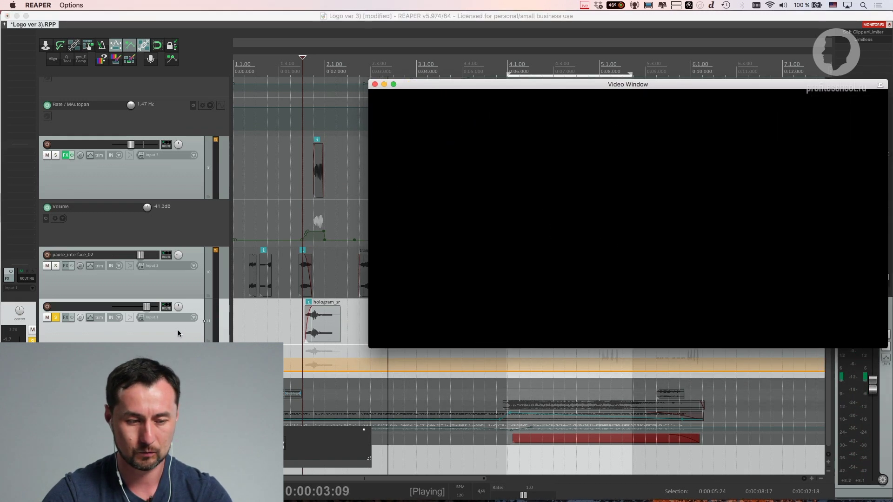
key(space)
click(56, 321)
scroll(291, 248, down, 3)
key(space)
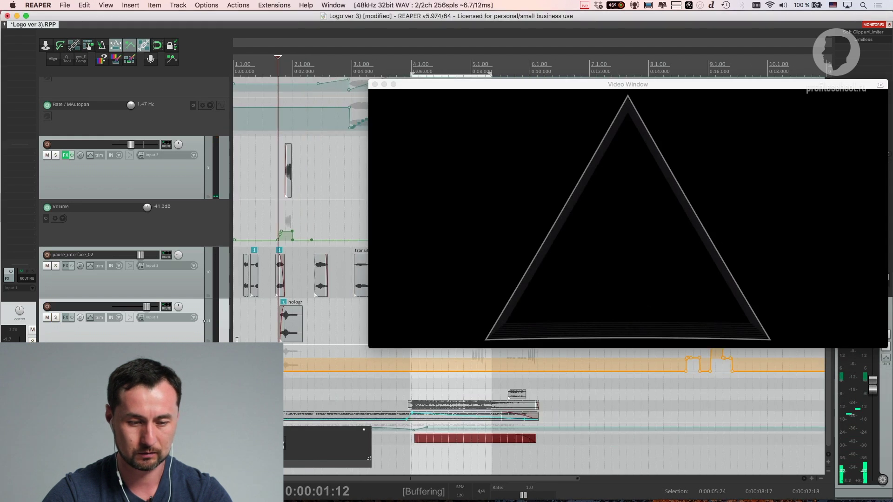
key(space)
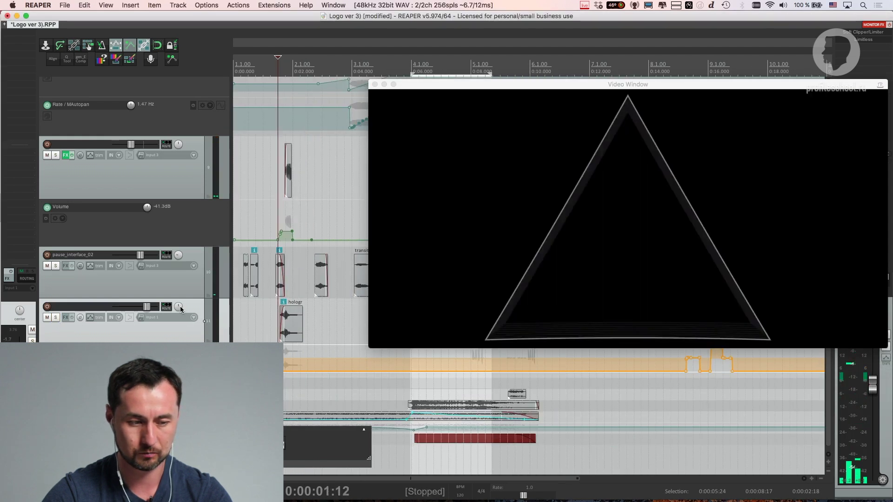
mouse_move(280, 372)
mouse_down()
mouse_move(287, 349)
mouse_move(299, 377)
mouse_up()
scroll(350, 370, up, 4)
key(space)
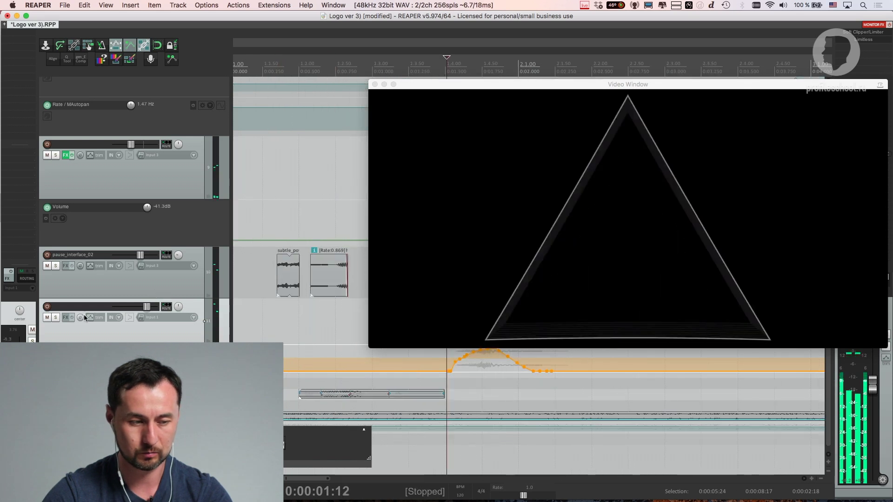
Compare the hologram_small_engage_10 clip soloed and in the full mix from 0:00:01:12, with the video window moved clear of the clip
click(56, 318)
drag(490, 85, 453, 42)
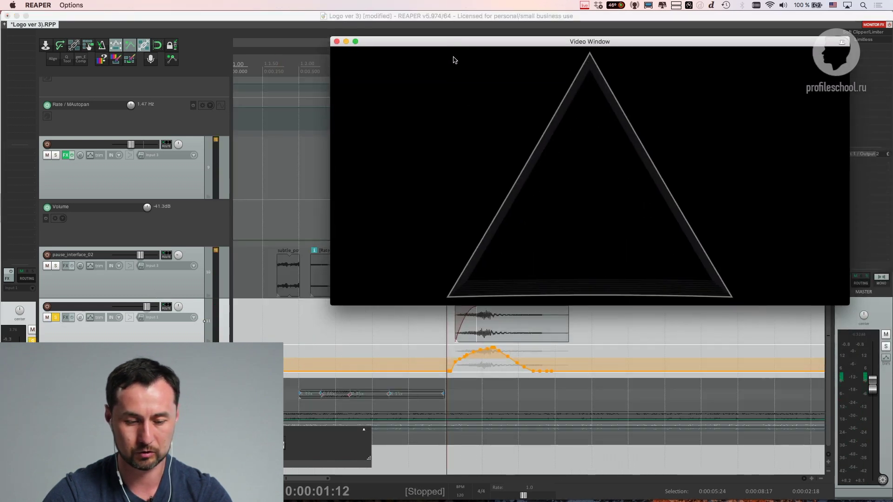
key(space)
key(space)
key(space)
key(space)
click(55, 317)
key(space)
key(space)
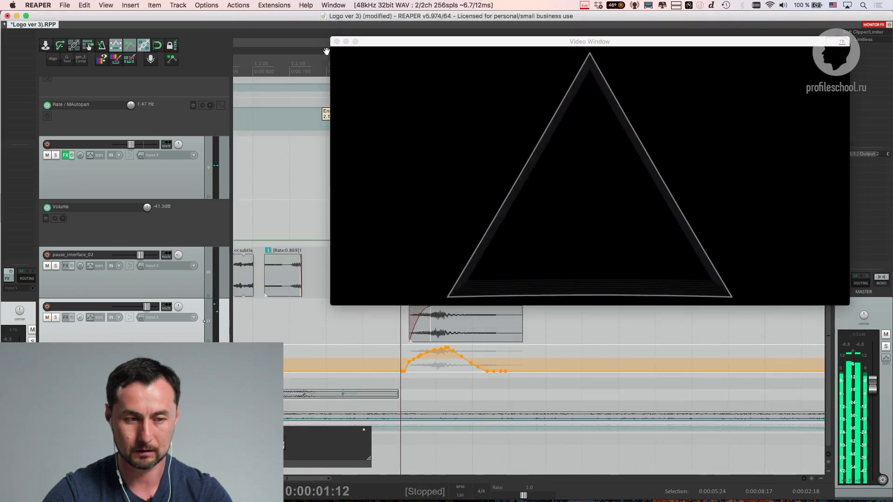
Close the video window, solo and enlarge the track holding hologram_small_engage_27, and audition it from 0:00:00:15
click(337, 41)
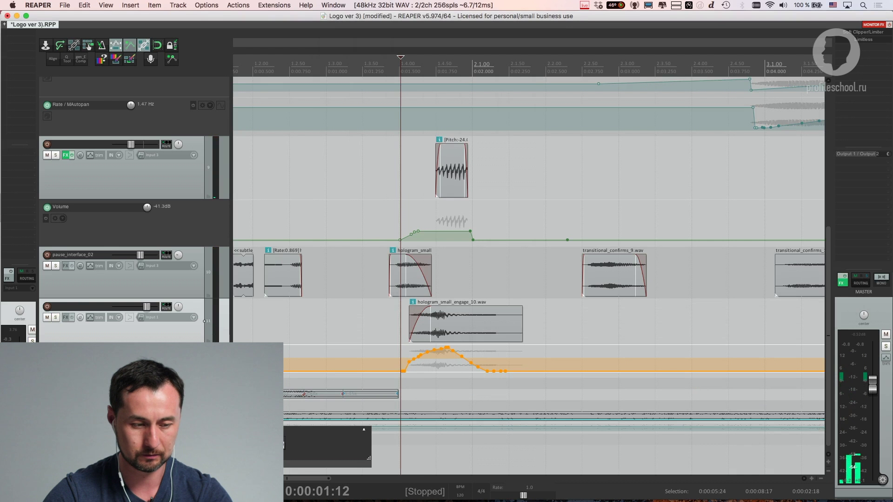
scroll(385, 388, down, 6)
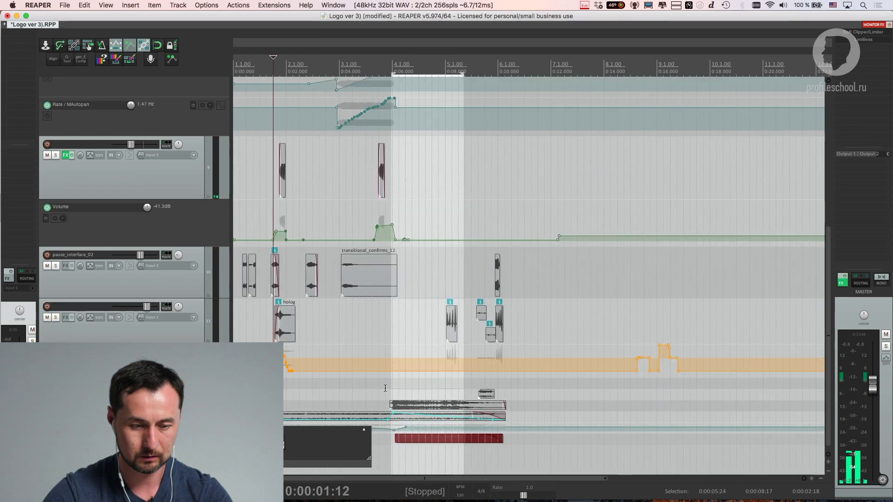
key(Delete)
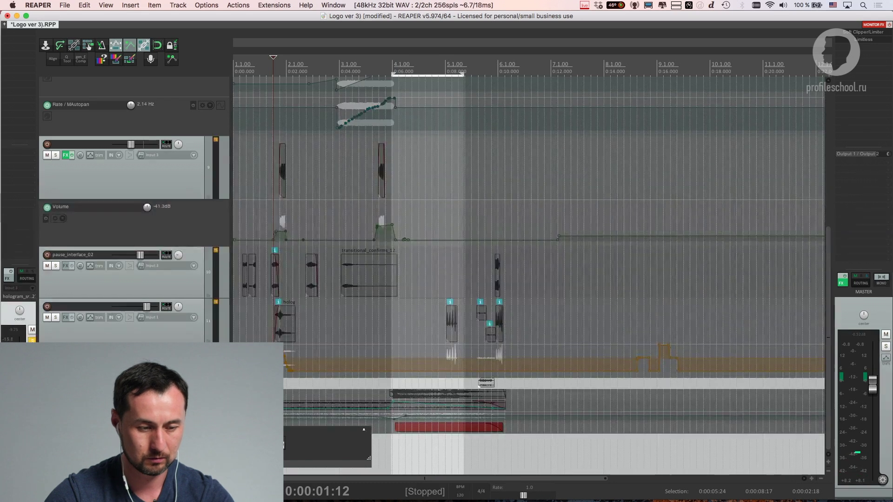
key(space)
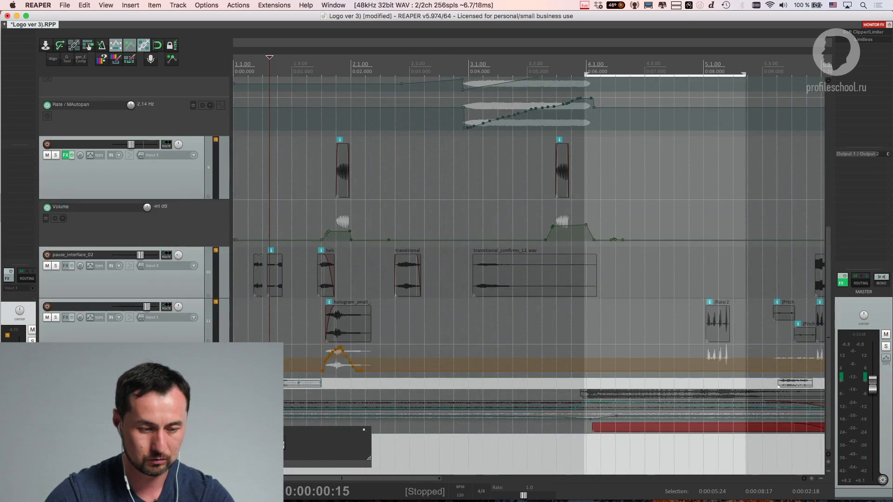
key(space)
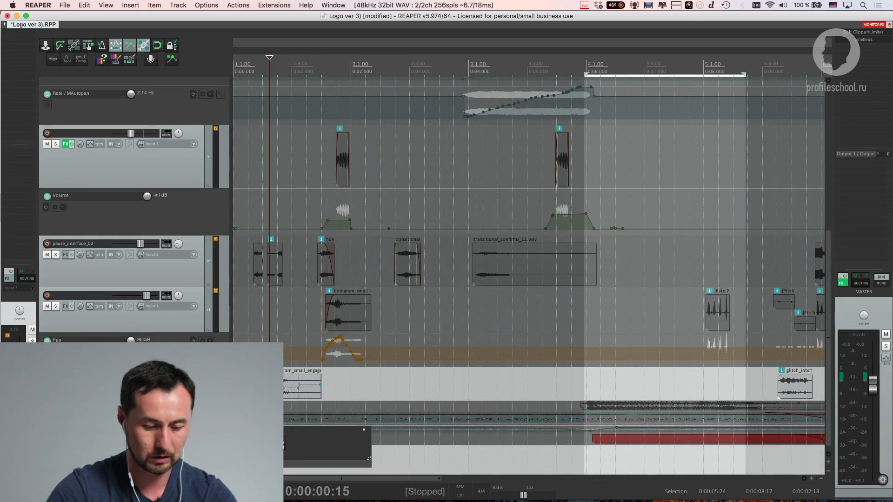
Show the video window and audition the soloed hologram_small_engage_27 clip up close against the logo animation
key(super+shift+v)
scroll(451, 394, up, 5)
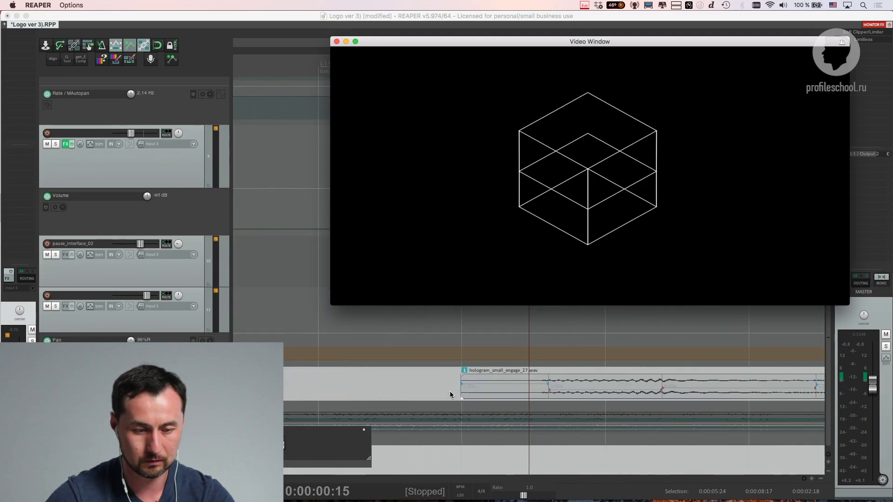
scroll(451, 395, down, 5)
key(space)
key(space)
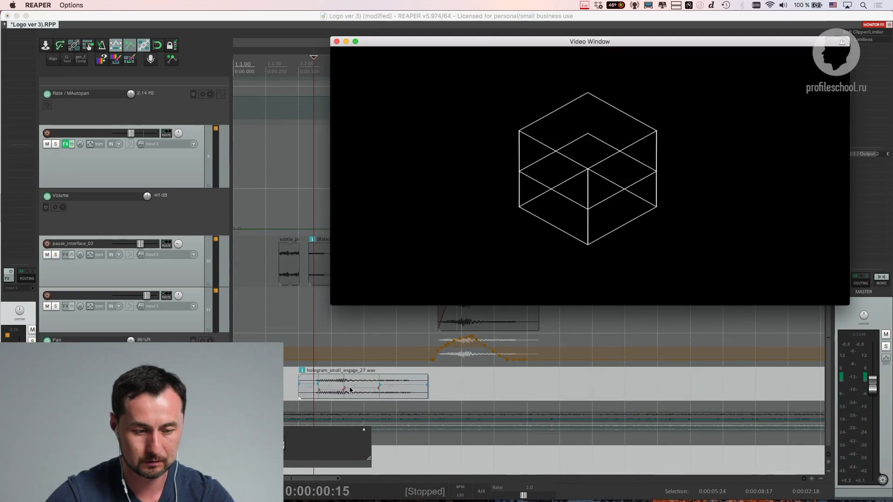
Move the last stretch marker in the hologram_small_engage_27 clip toward its end, giving the final segment a 1.68x rate, and audition the changes
drag(344, 389, 388, 390)
drag(308, 386, 307, 387)
key(space)
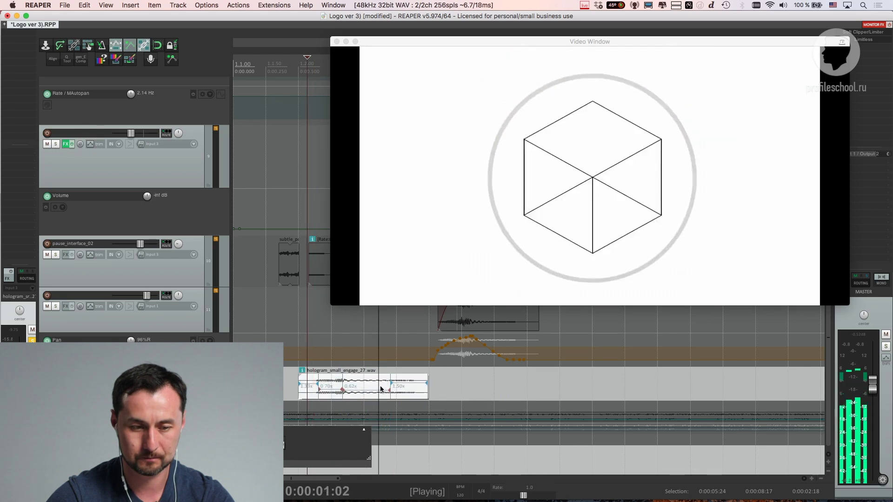
key(space)
drag(392, 382, 395, 383)
key(space)
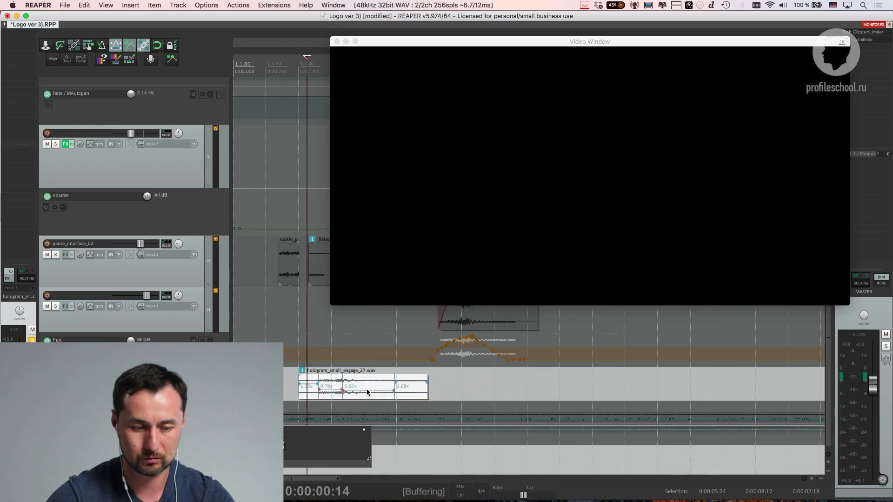
Move the middle stretch marker in the hologram_small_engage_27 clip toward its end, giving the preceding segment a 0.37x rate, and audition it at playback rate 0.586
key(space)
drag(343, 391, 365, 391)
key(space)
key(space)
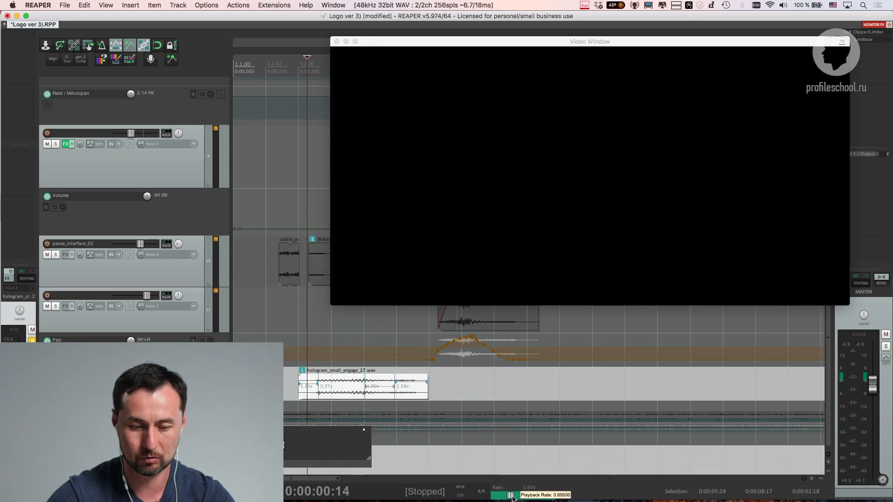
key(space)
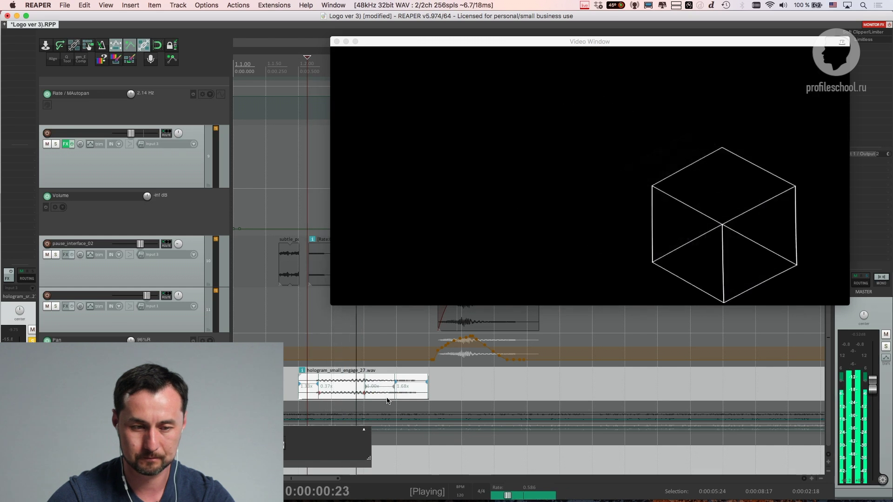
Shift the later stretch markers in hologram_small_engage_27 further toward its end, giving the final segment a 2.02x rate, and replay it against the video at rate 0.586
key(space)
drag(396, 387, 371, 389)
key(space)
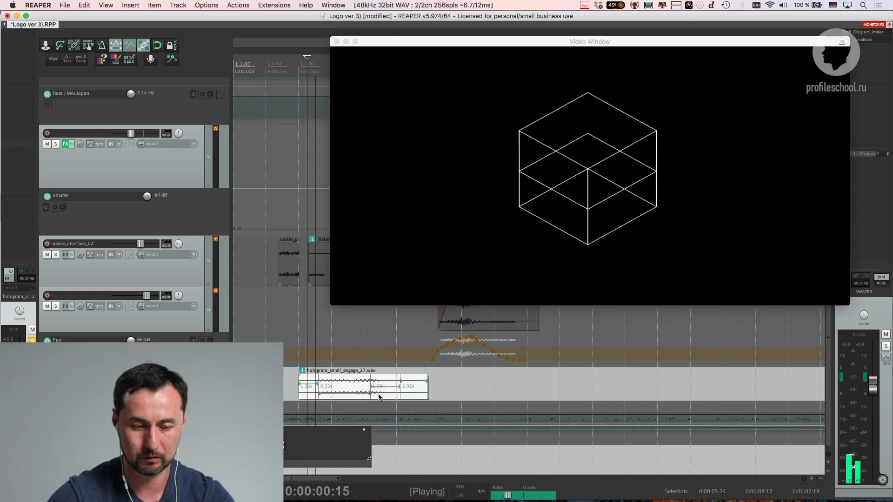
key(space)
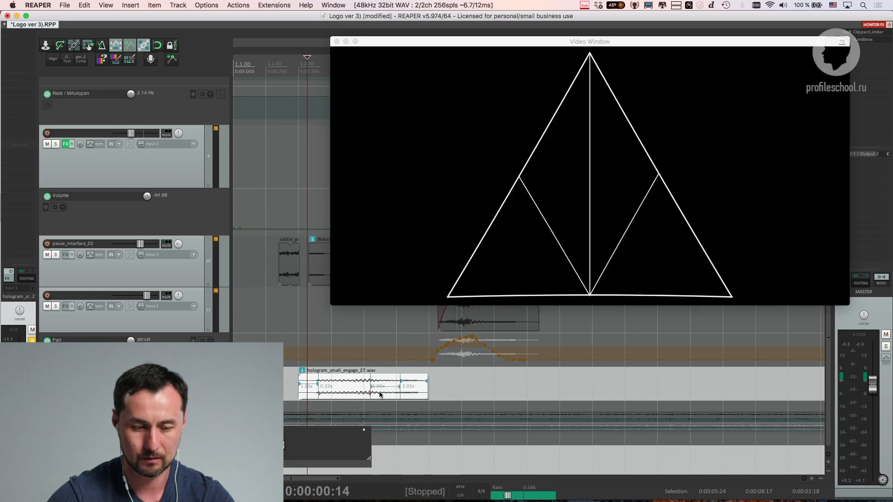
key(space)
key(space)
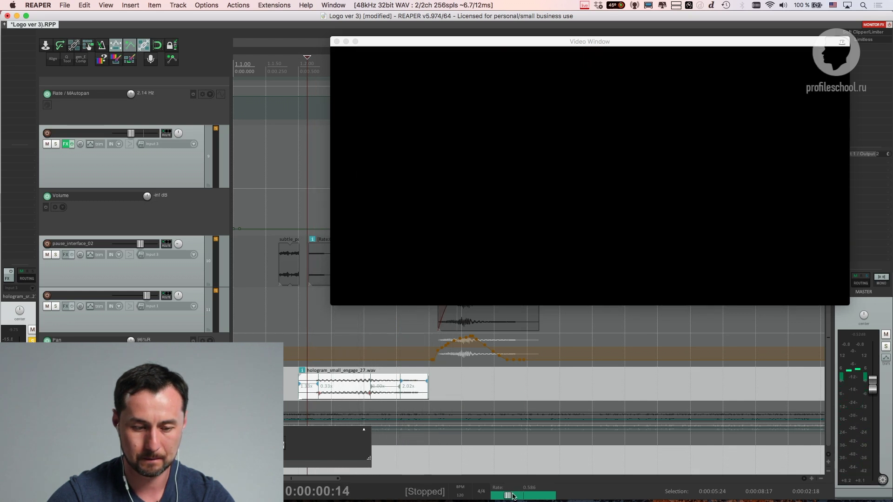
Restore the playback rate to 1.0 and audition the hologram_small_engage_27 clip soloed and in the full mix
key(space)
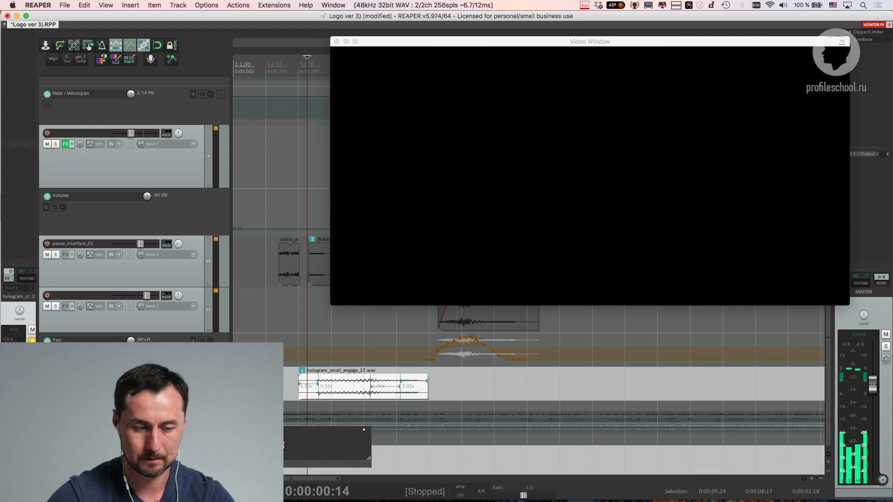
key(space)
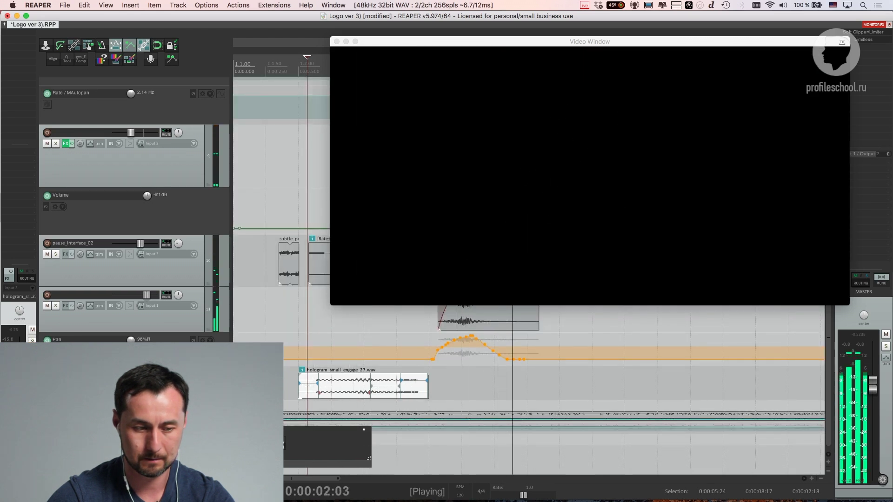
key(Escape)
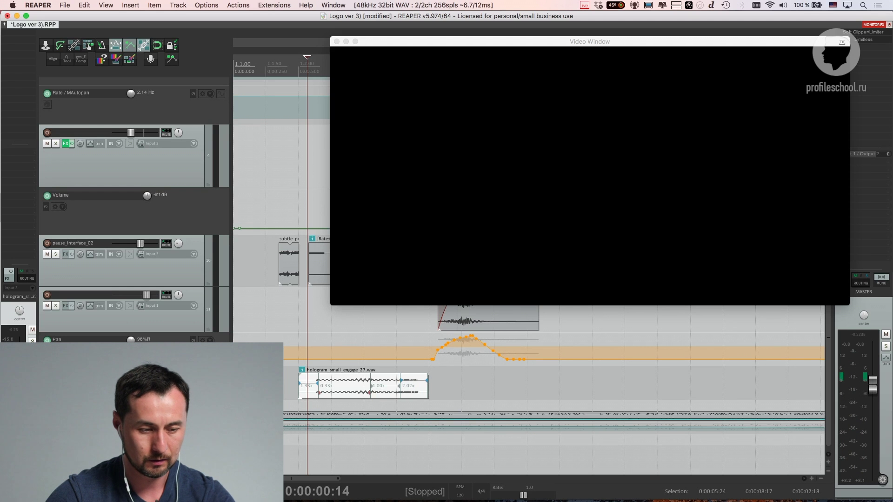
Solo the ambiance_ship_loops_03 track and audition it against the logo video from the project start
key(F6)
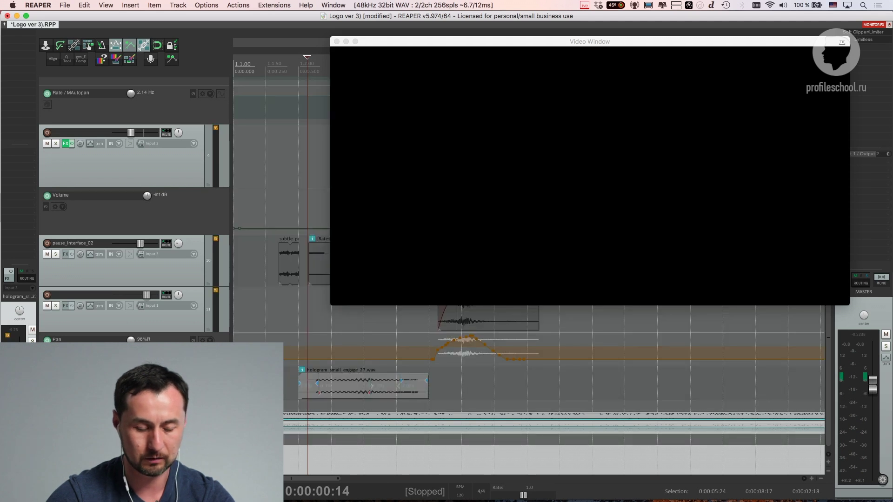
scroll(313, 438, down, 6)
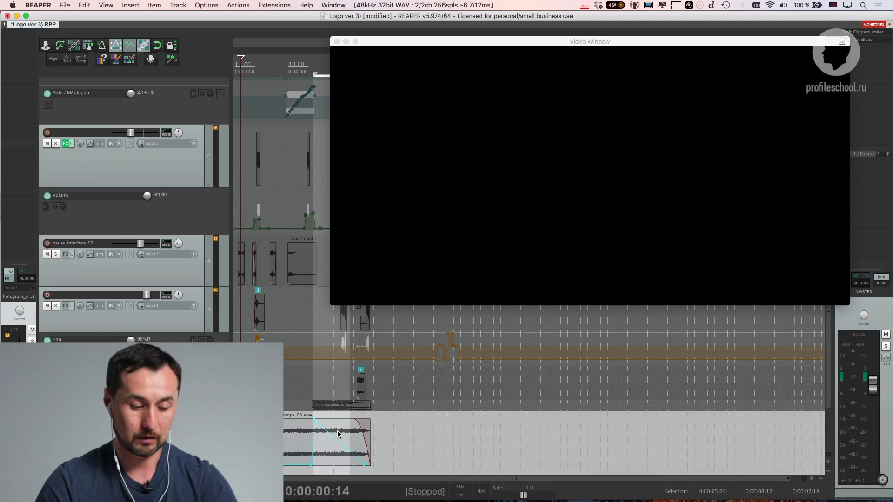
key(grave)
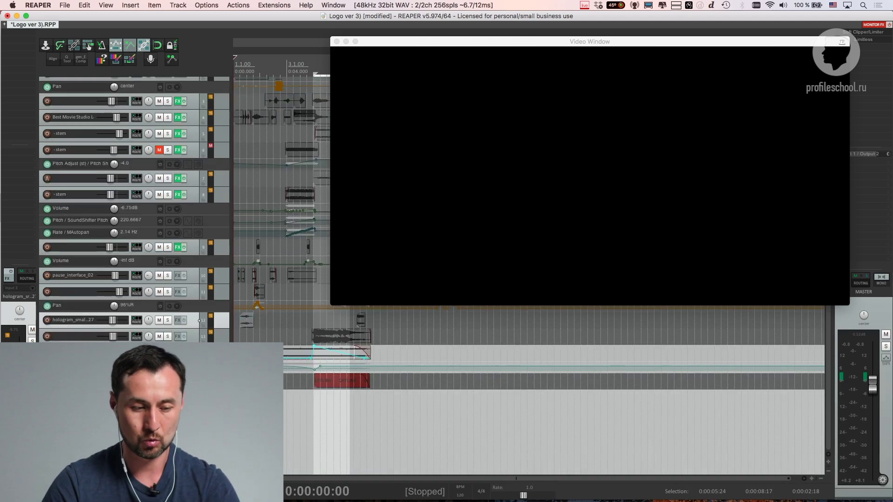
key(space)
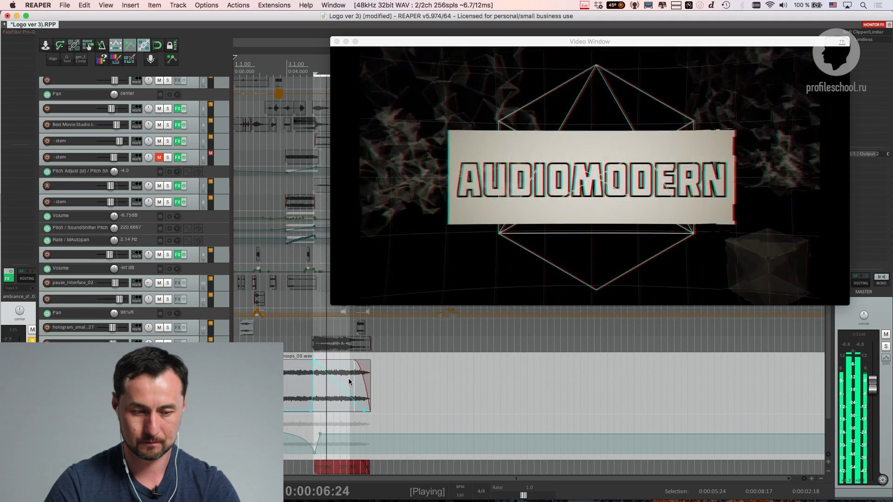
scroll(370, 380, up, 3)
key(space)
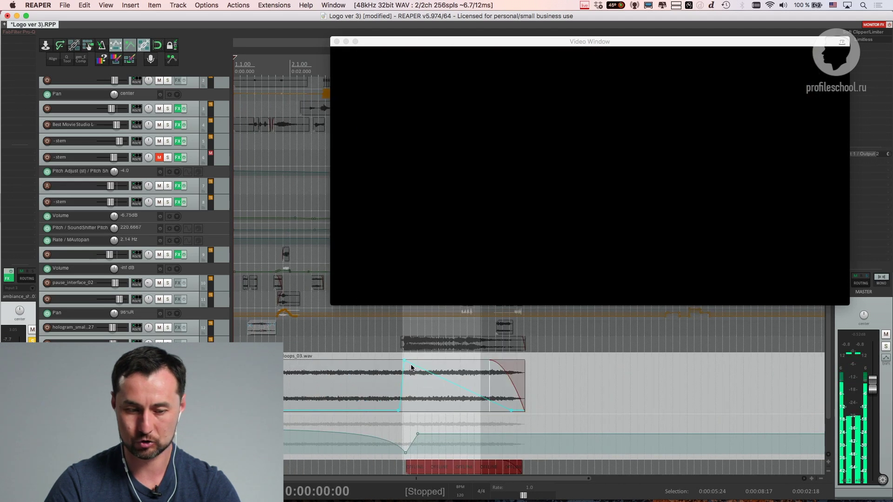
Compare the ambiance_ship_loops_03 clip soloed and in the full mix from 0:00:05:18
click(396, 380)
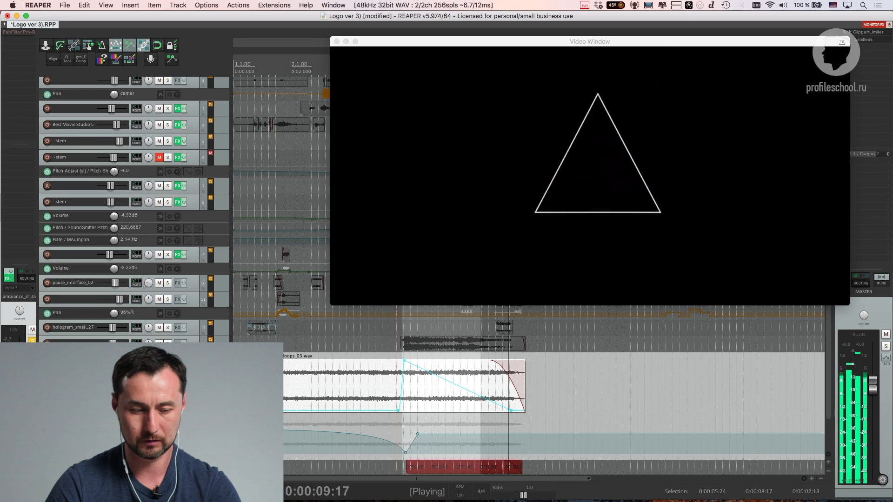
key(space)
scroll(465, 396, down, 2)
scroll(465, 381, down, 2)
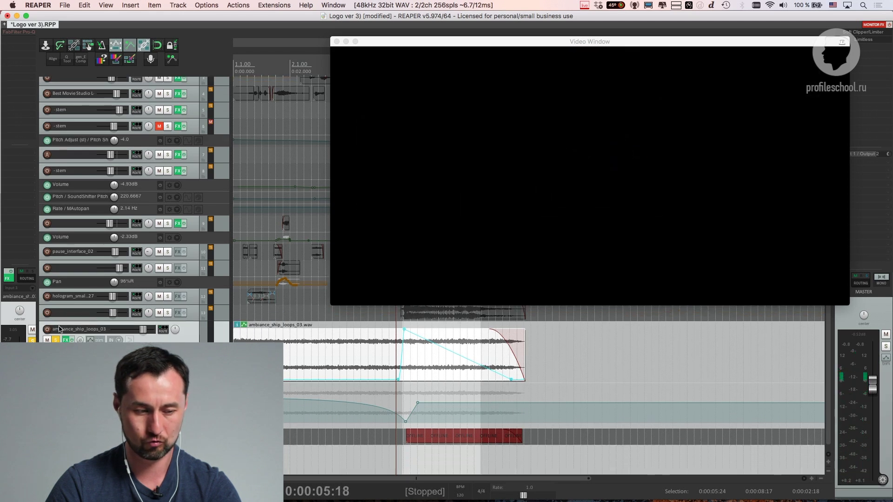
key(space)
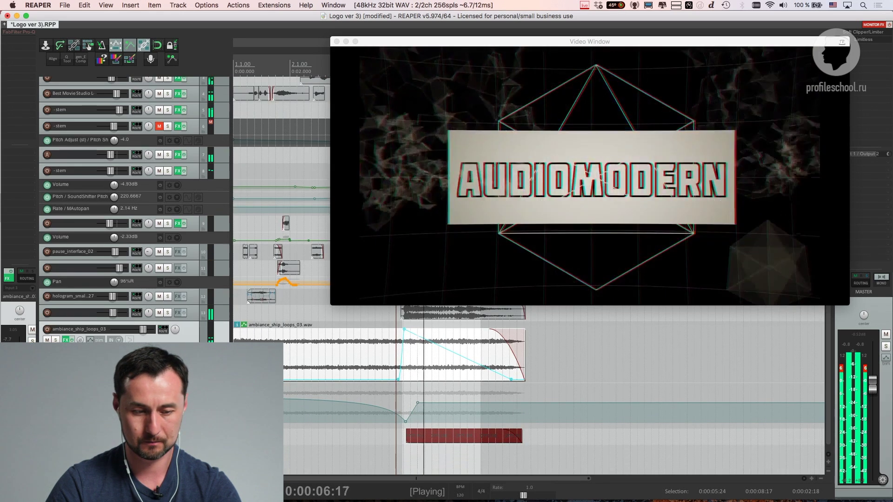
key(grave)
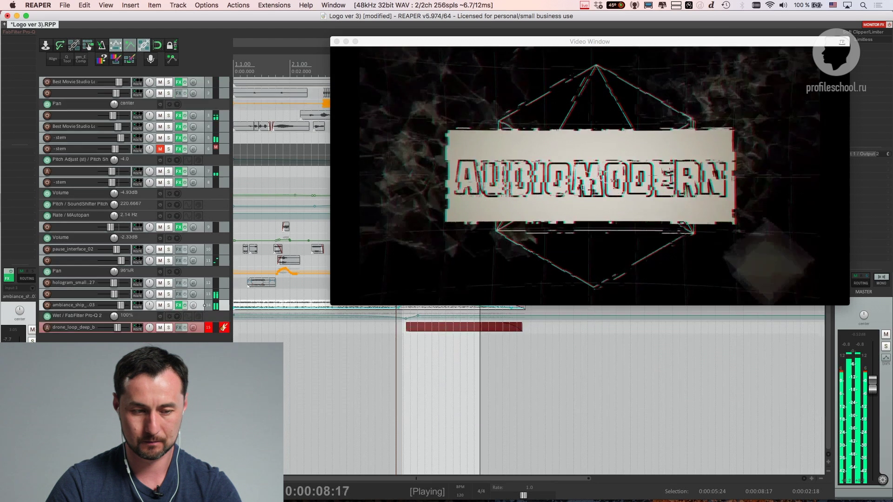
key(space)
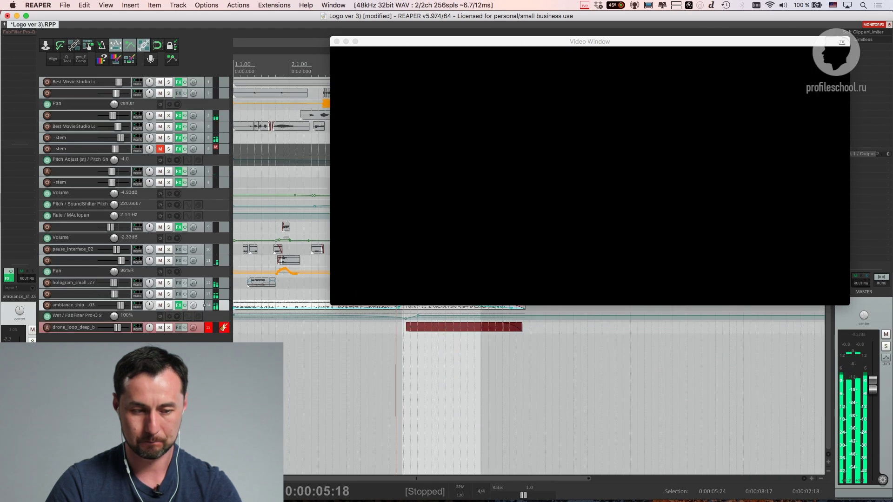
Solo and enlarge the ambiance_ship_loops_03 track with its effects bypassed, and audition it from 0:00:01:04
click(170, 306)
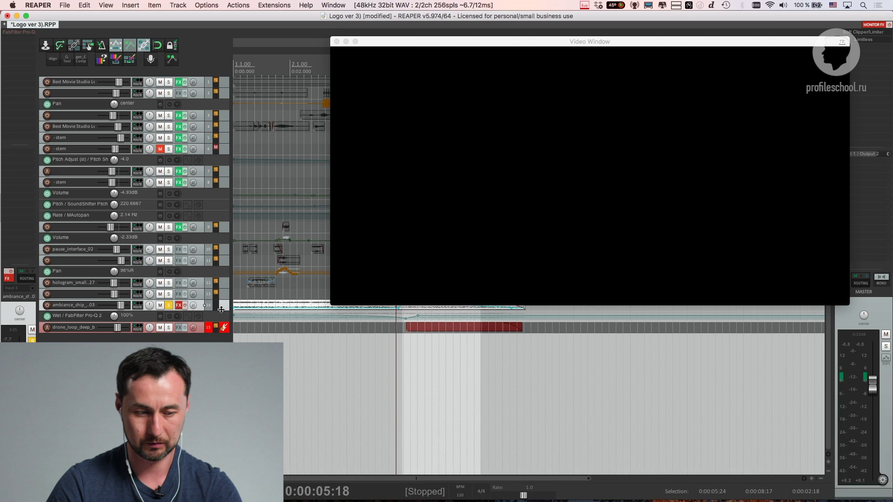
drag(221, 310, 221, 372)
click(267, 333)
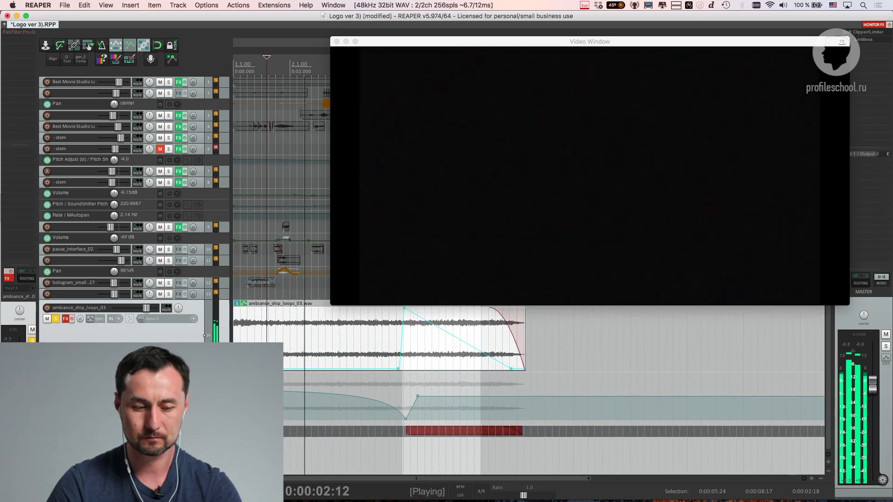
key(space)
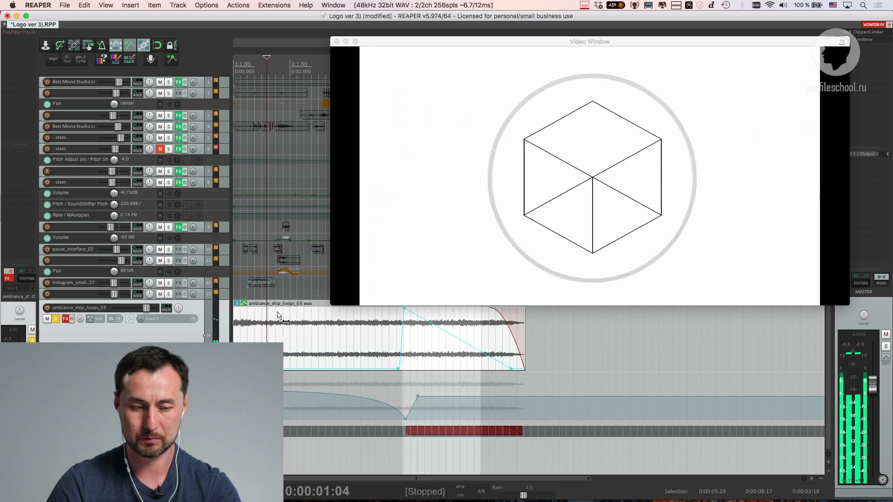
key(s)
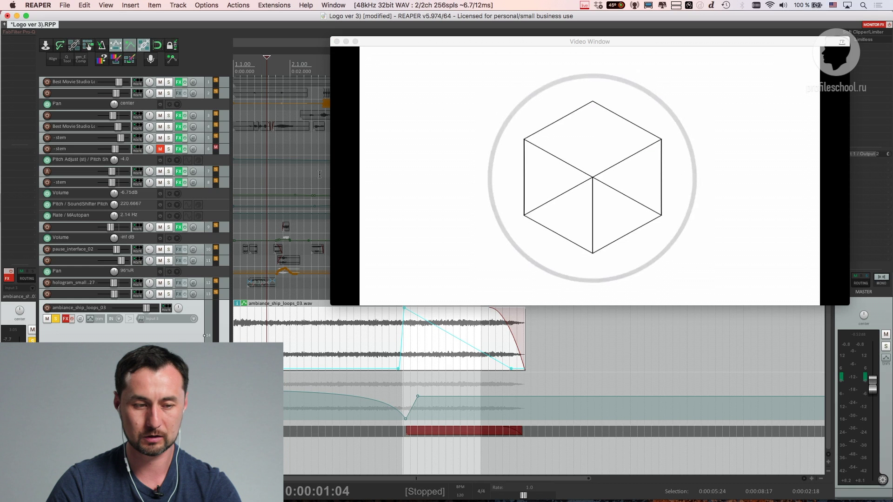
Close the video window, shrink the tracks to show the whole project, and unsolo ambiance_ship_loops_03
click(337, 41)
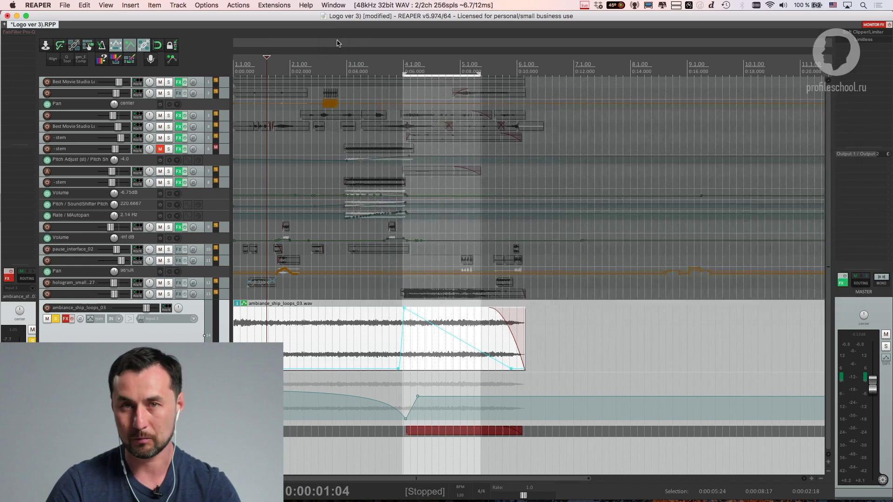
scroll(247, 306, down, 3)
key(grave)
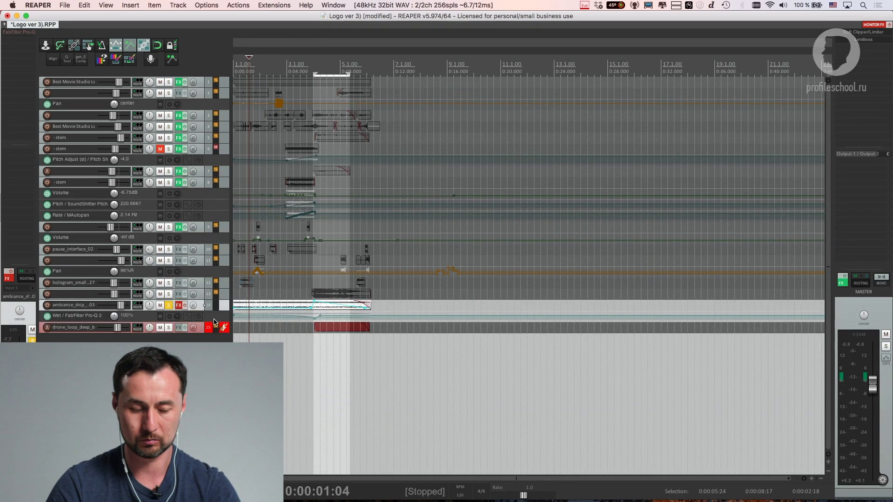
click(170, 305)
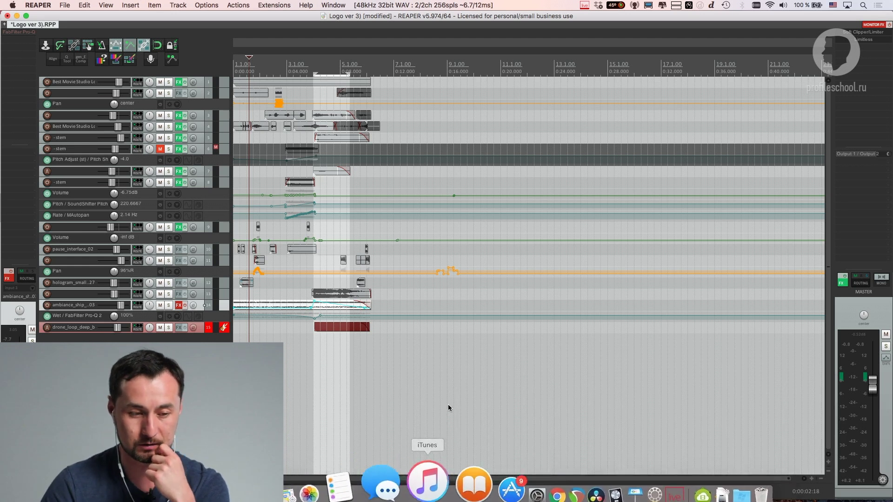
Open the Soft Clipper/Limiter effect on the master track
double_click(863, 34)
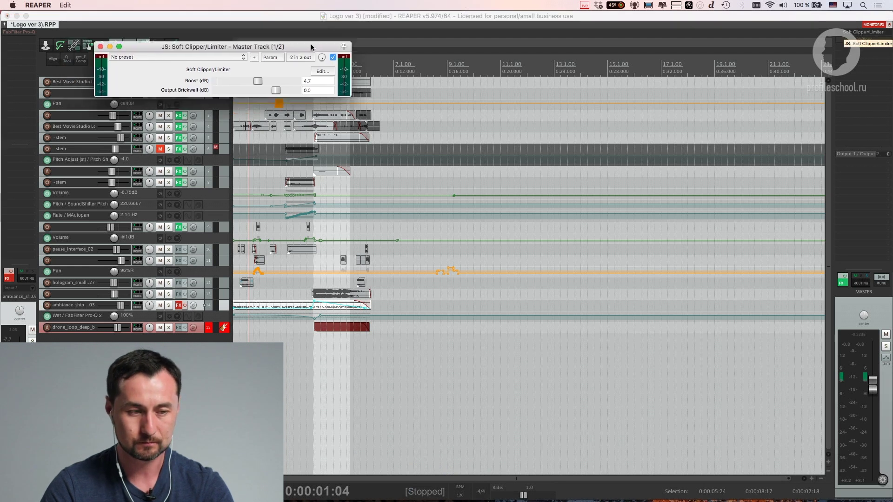